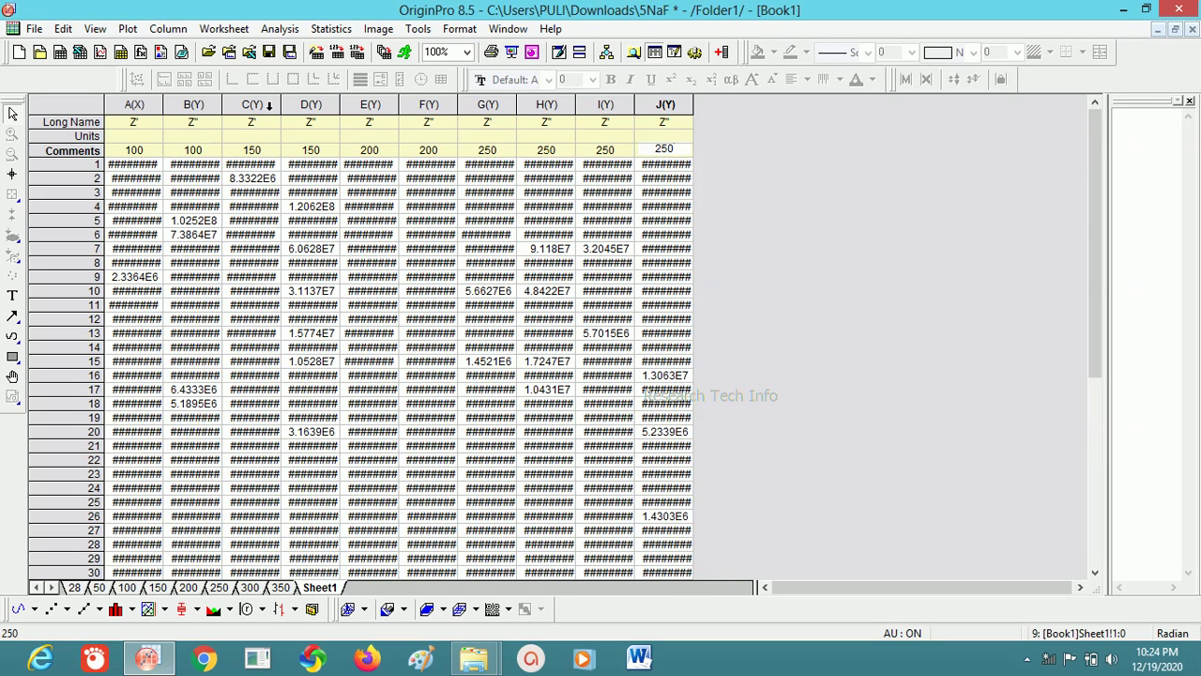
Set the plot designation of worksheet columns C and E to X.
double_click(263, 107)
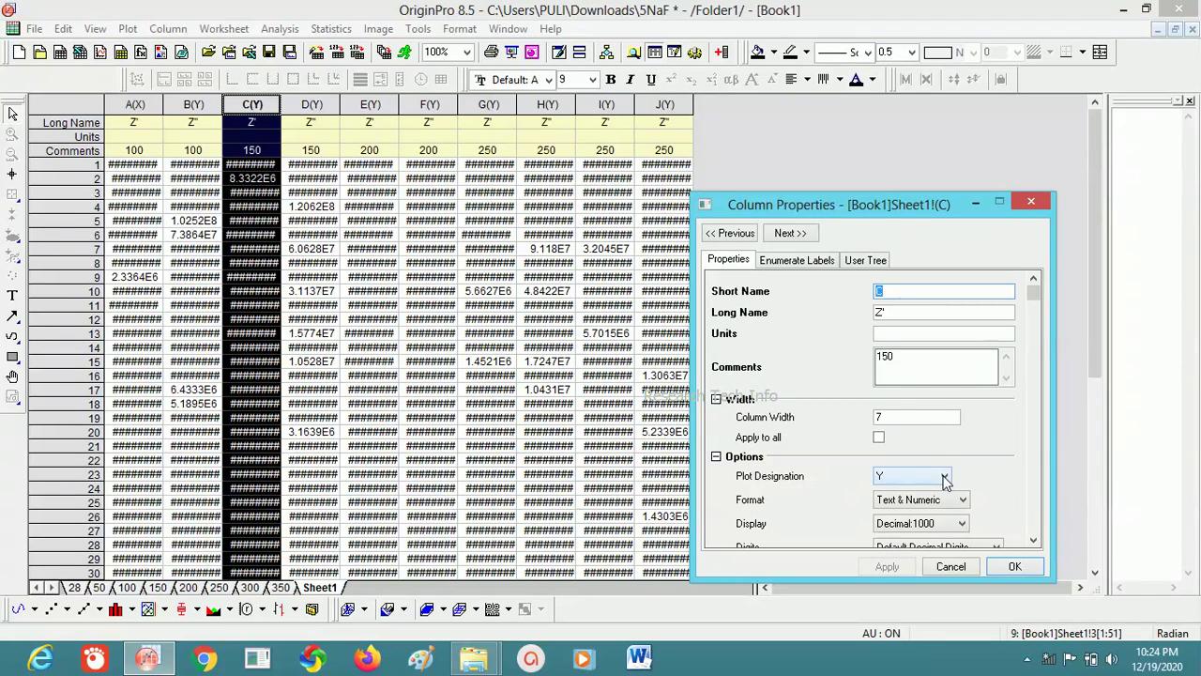
click(944, 476)
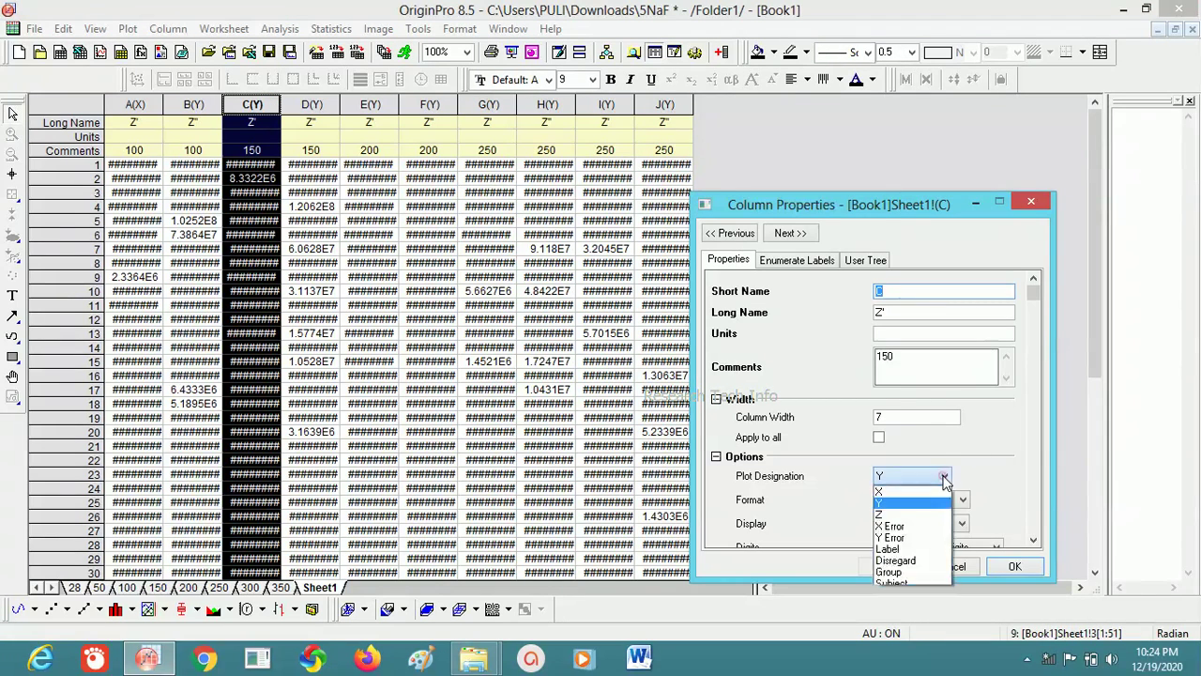
click(926, 492)
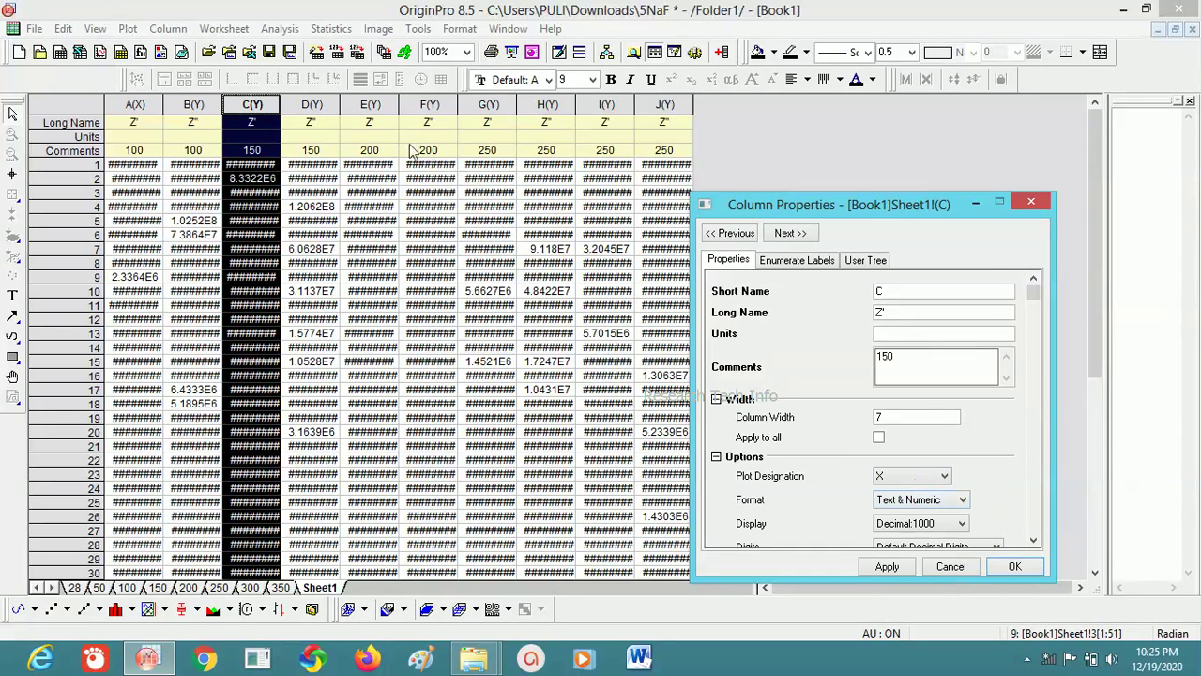
click(376, 105)
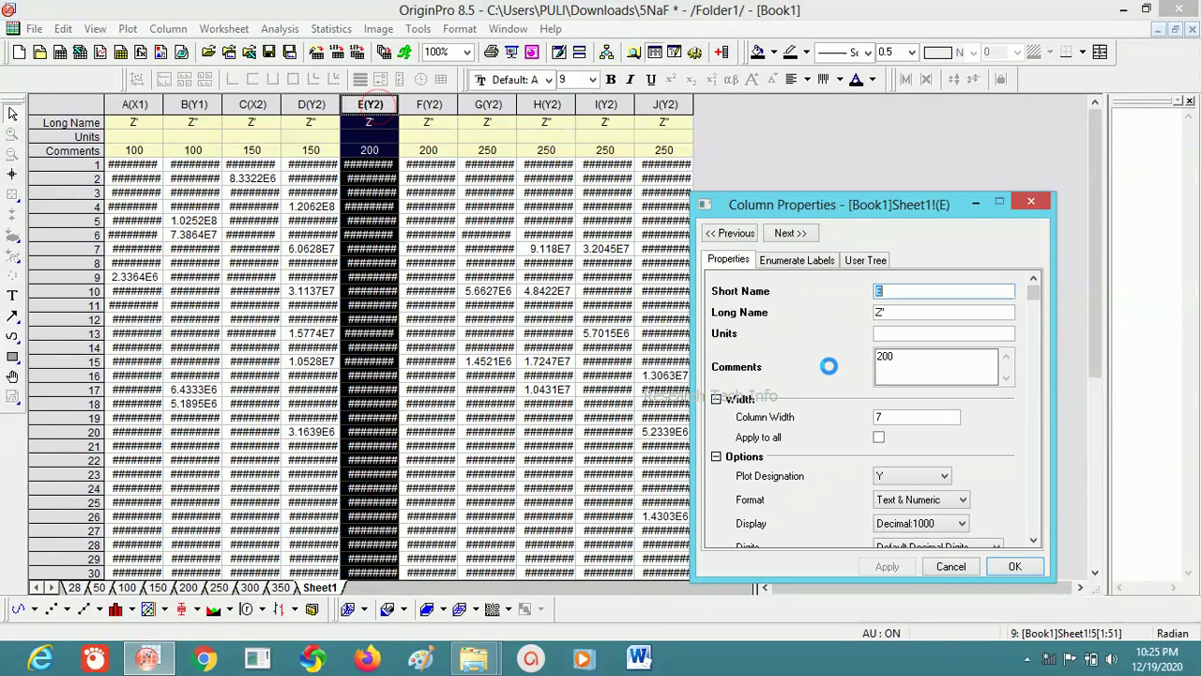
click(939, 479)
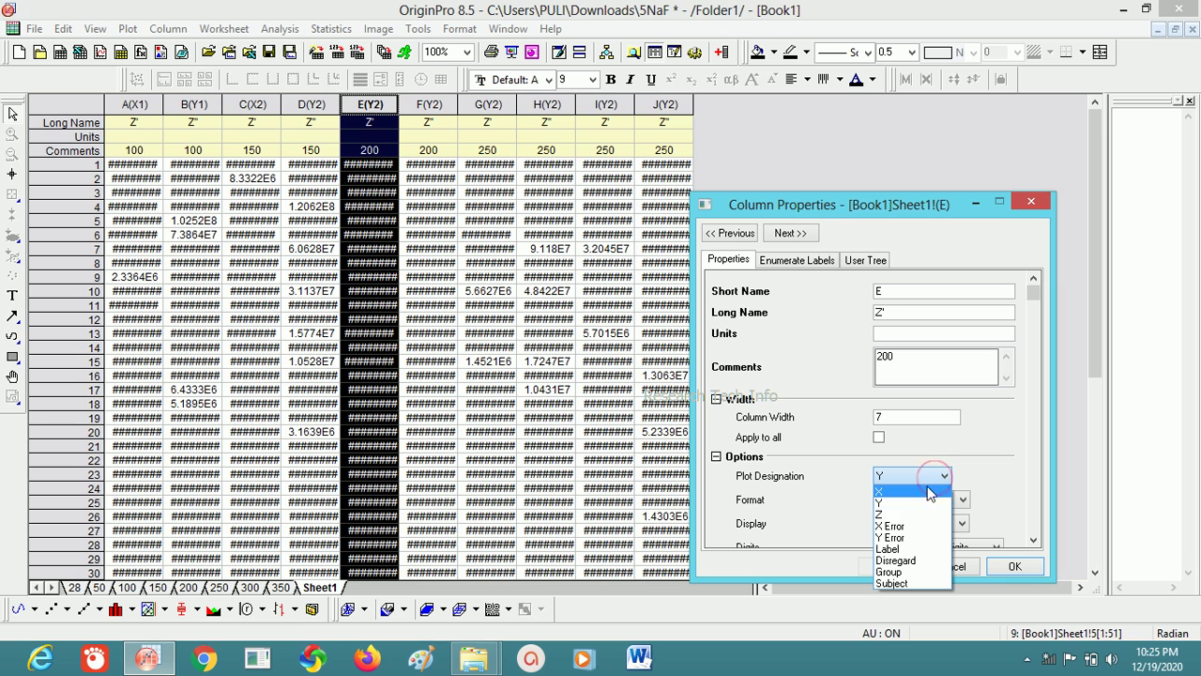
click(926, 489)
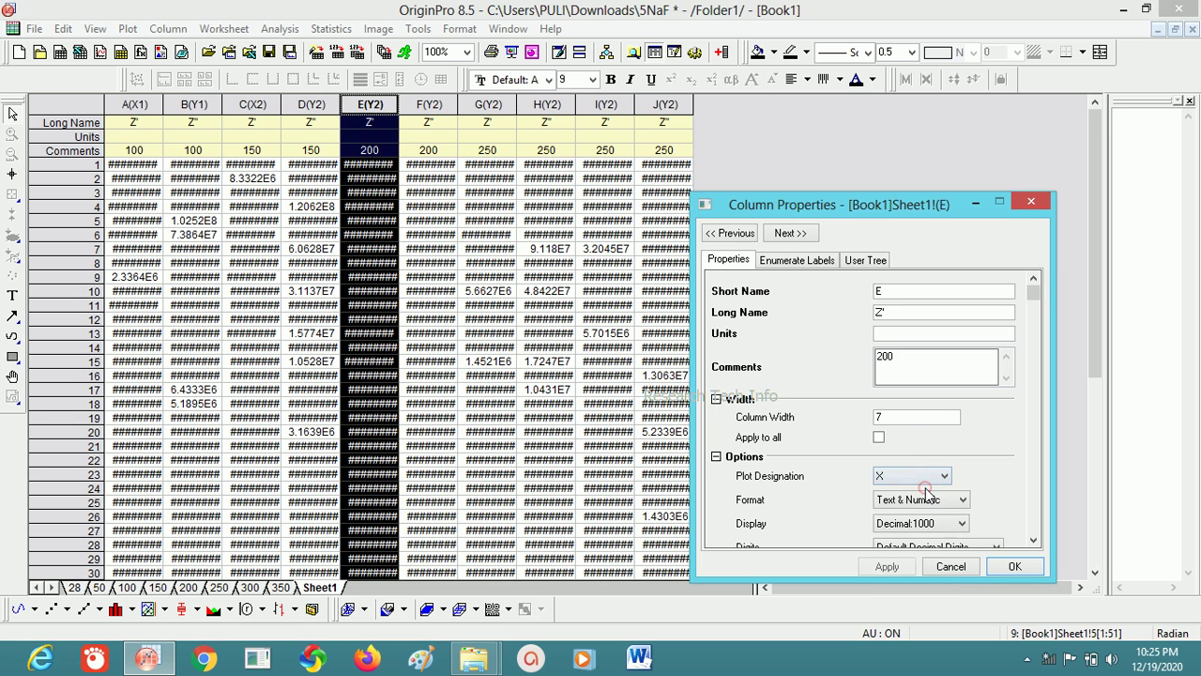
Set the plot designation of column G to X.
click(492, 105)
click(779, 291)
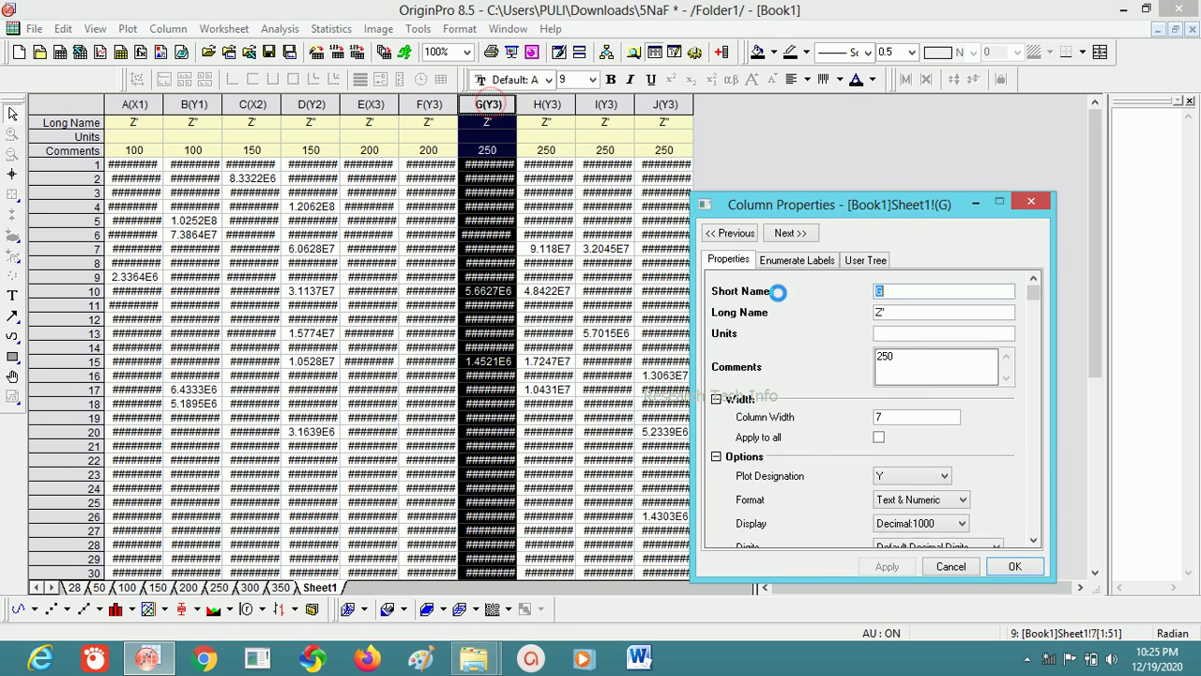
click(935, 480)
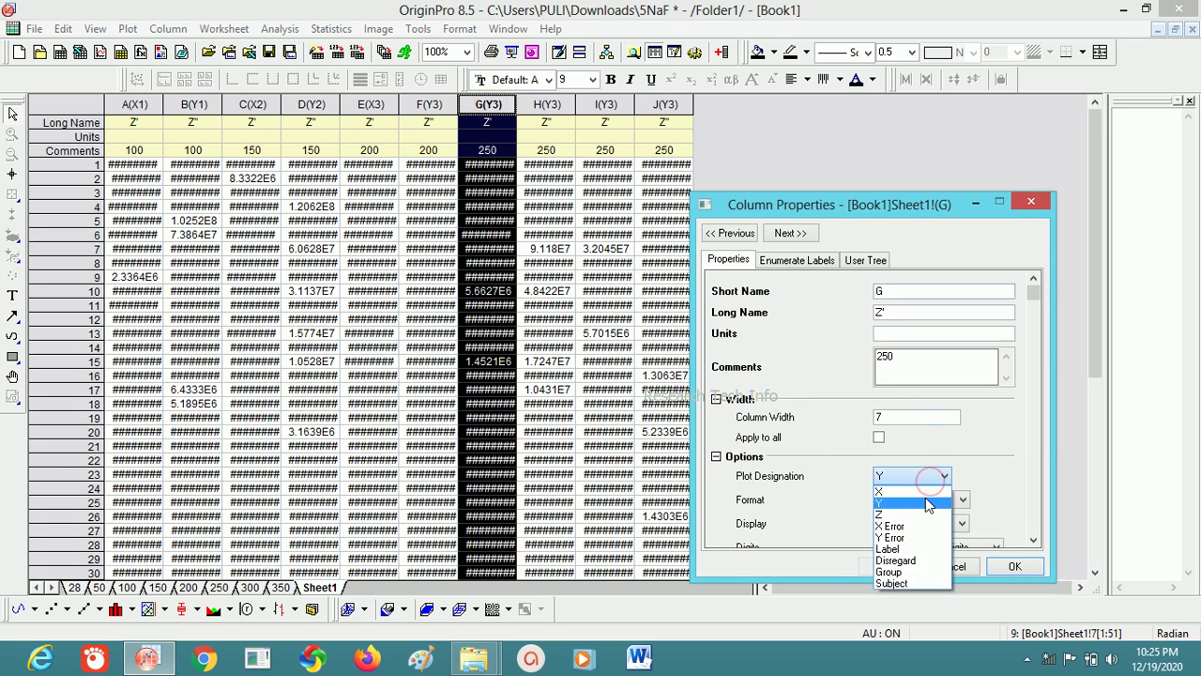
click(922, 493)
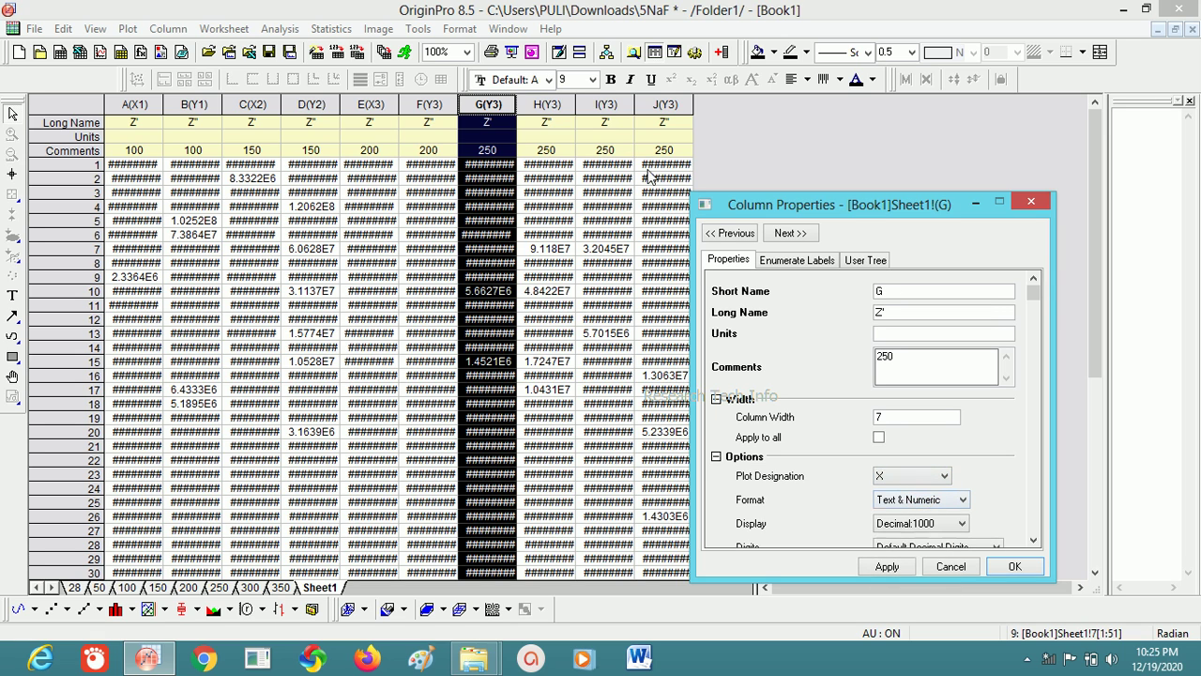
Set the plot designation of column I to X, apply it and close the column properties.
click(606, 111)
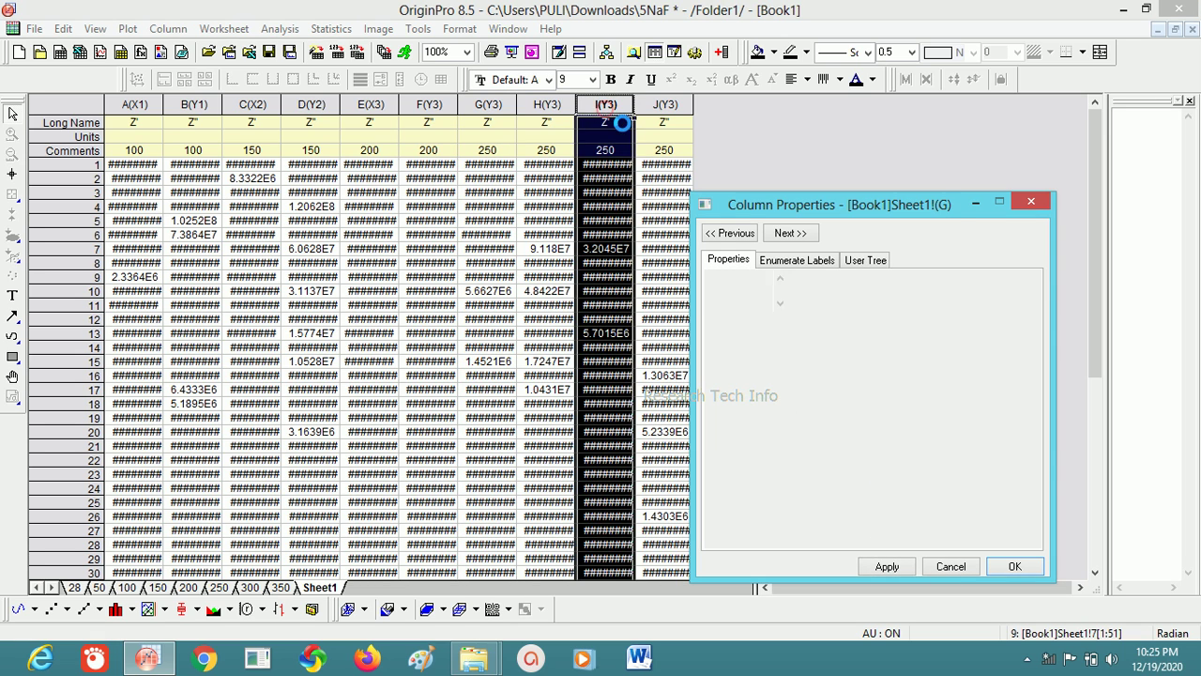
click(929, 479)
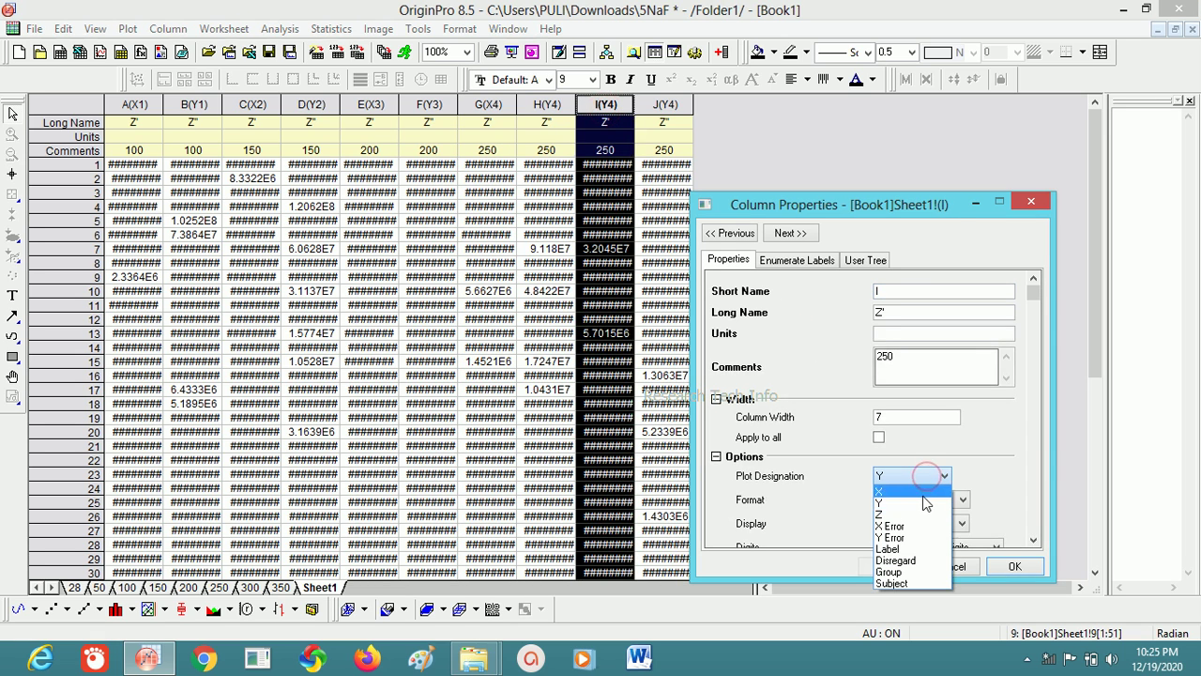
click(925, 491)
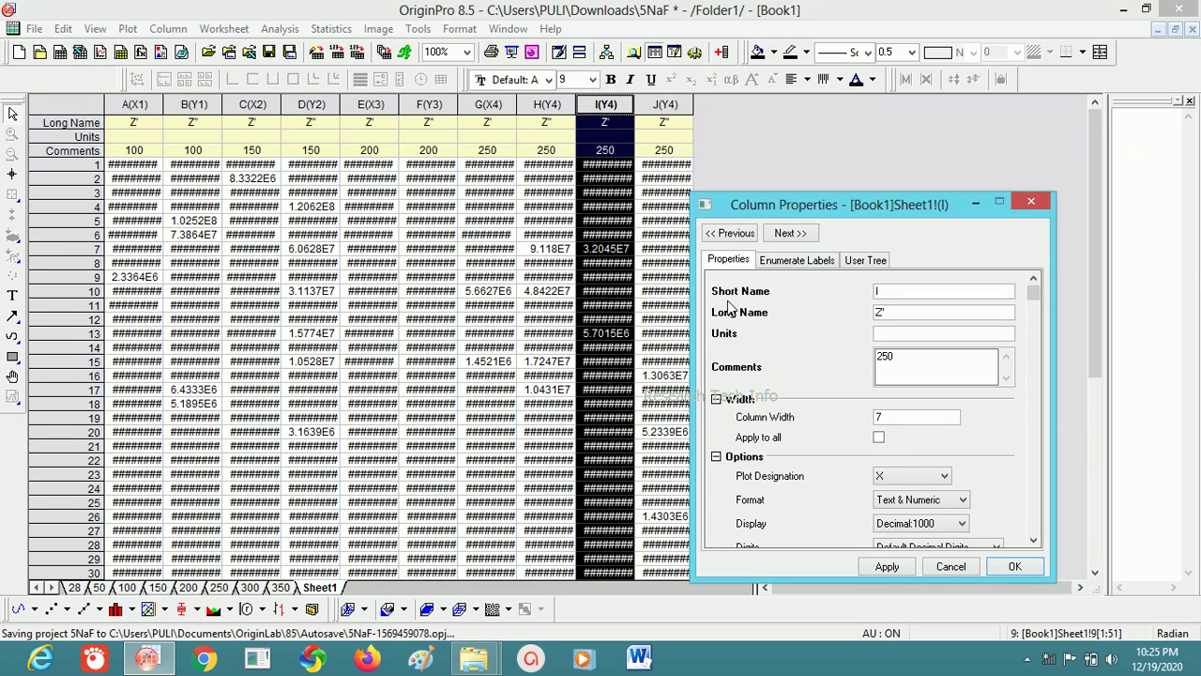
click(929, 479)
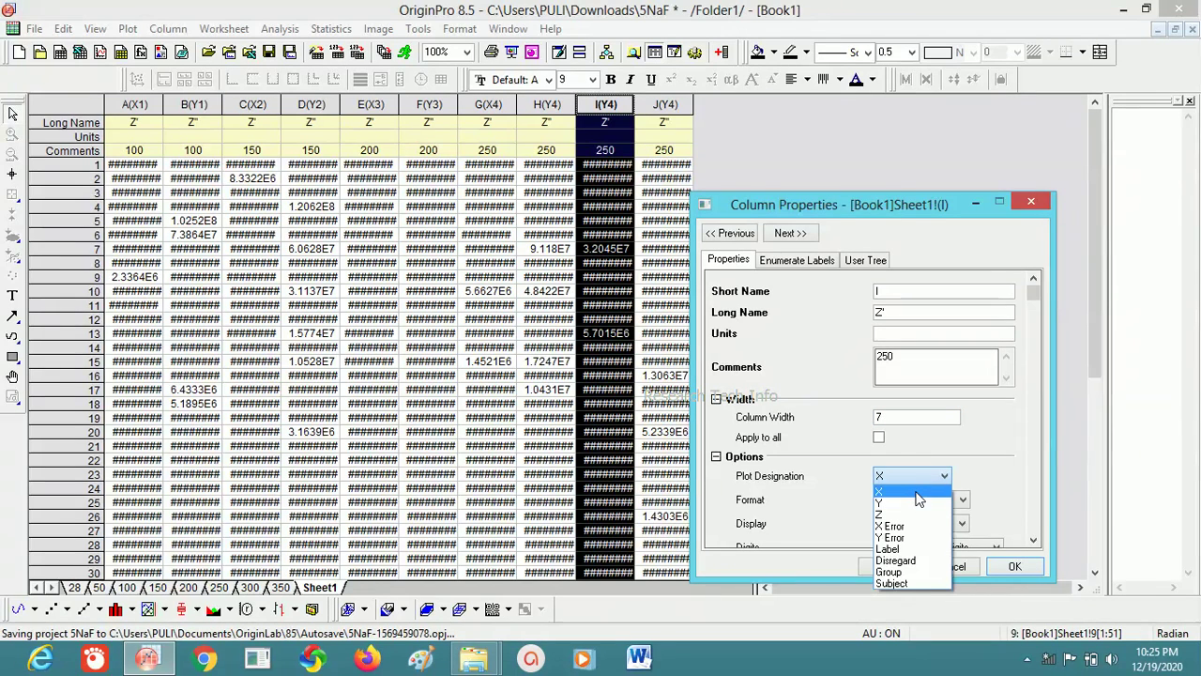
click(916, 491)
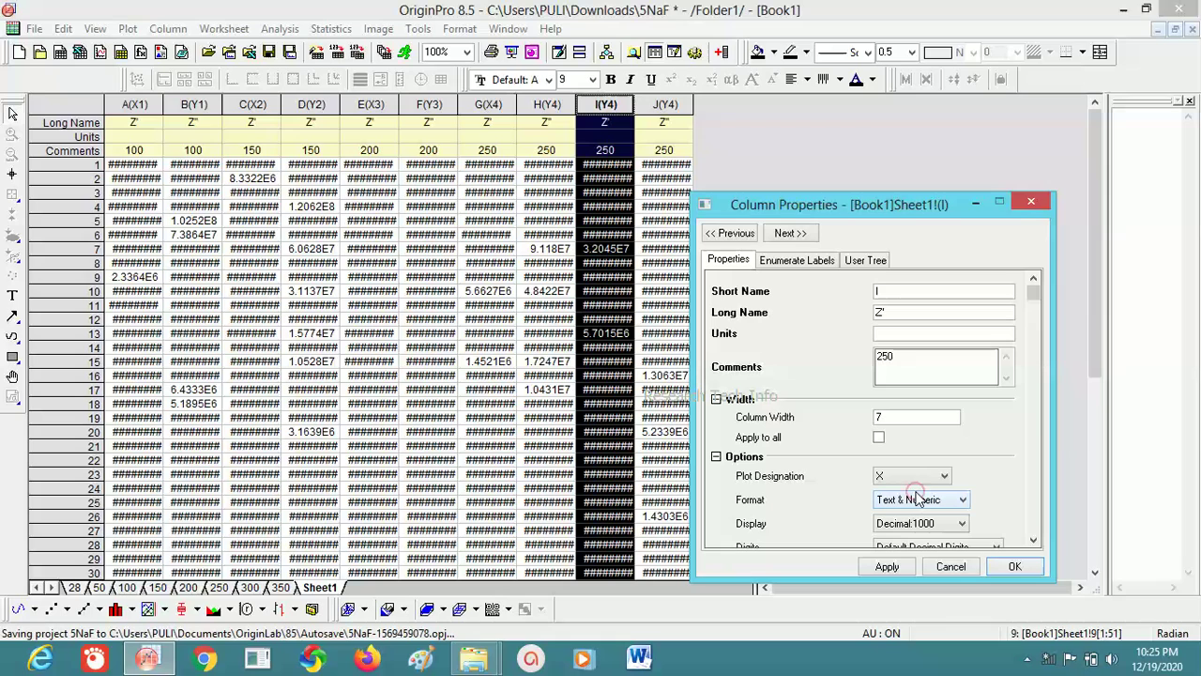
click(887, 567)
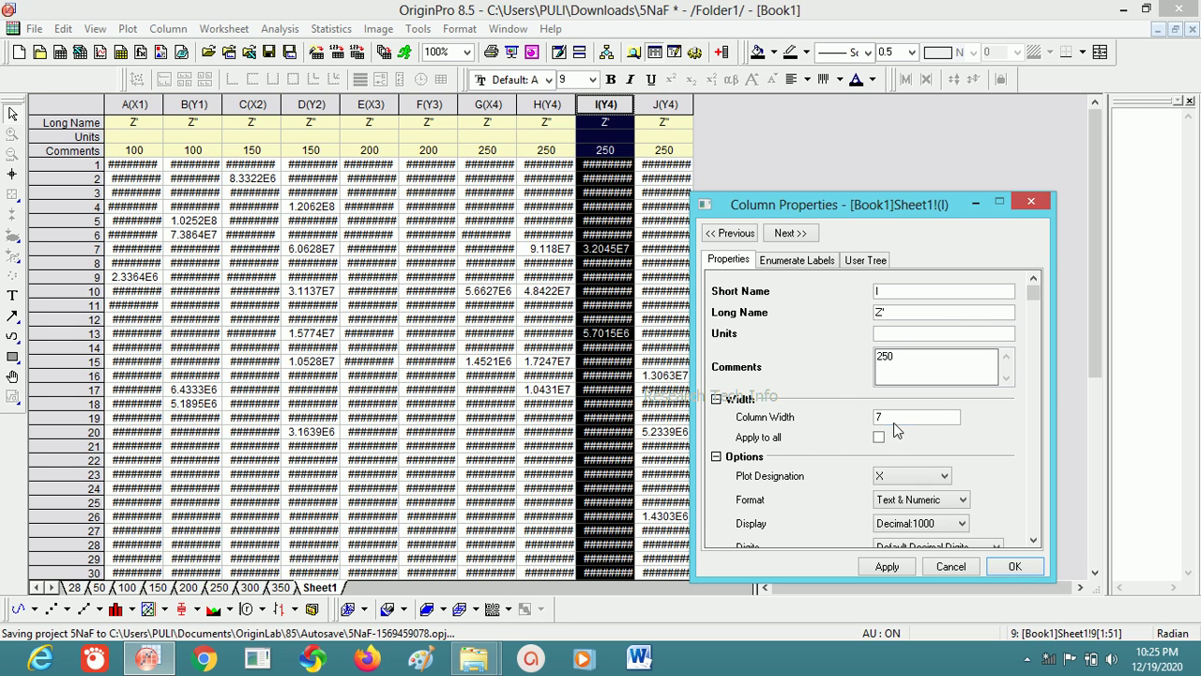
click(902, 334)
click(886, 567)
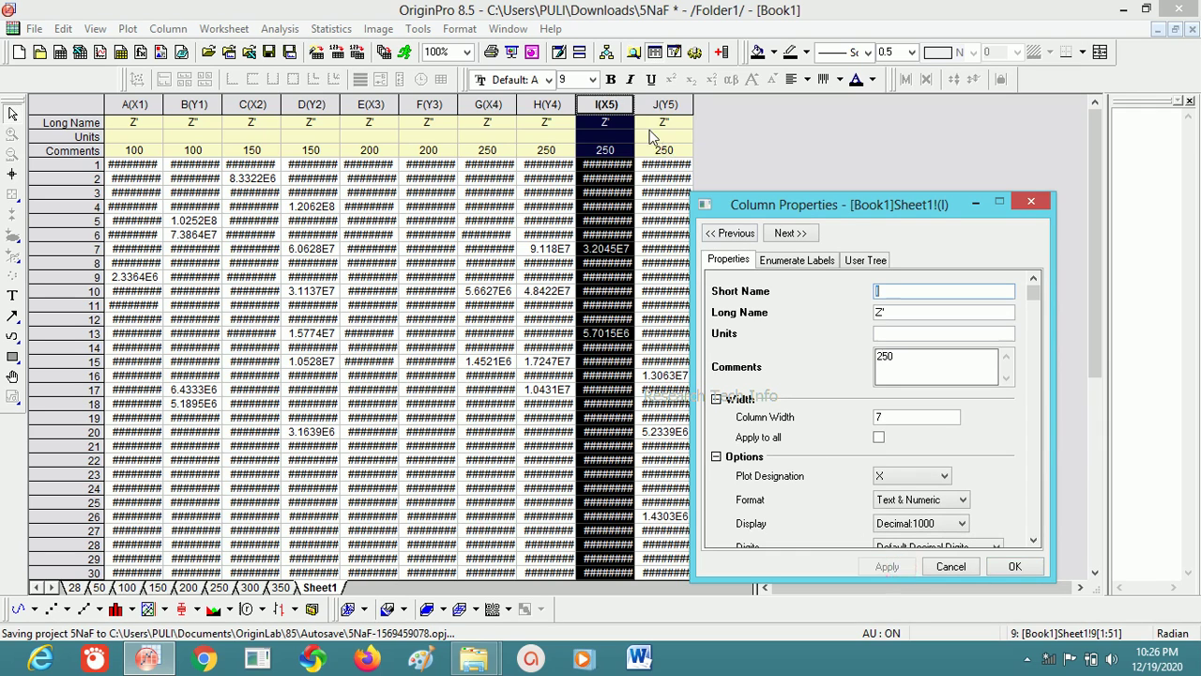
click(607, 105)
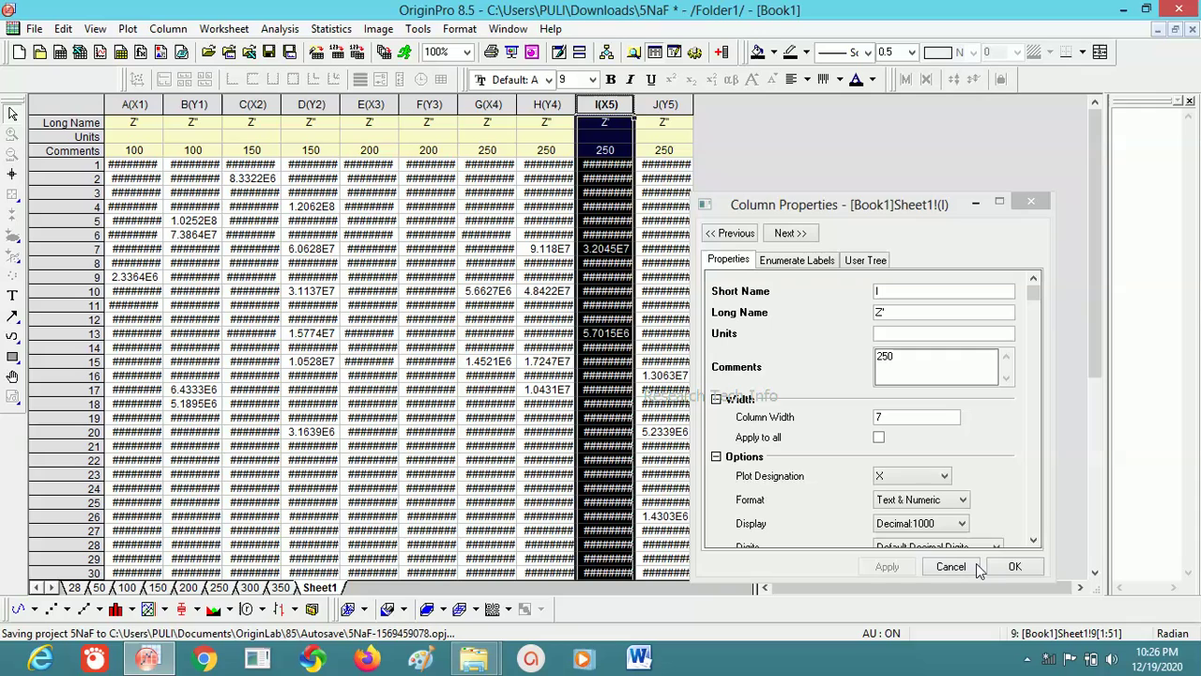
click(1011, 567)
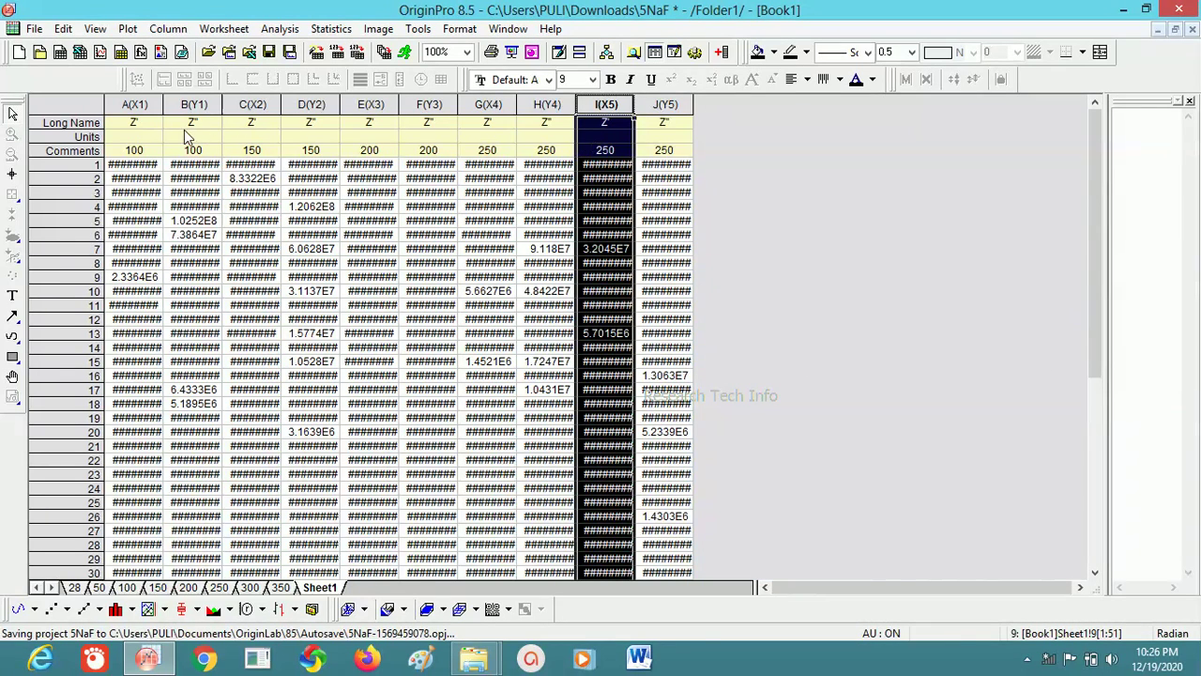
Plot all columns A to J together as a line and symbol graph and rescale it to fit the data.
drag(129, 105, 713, 178)
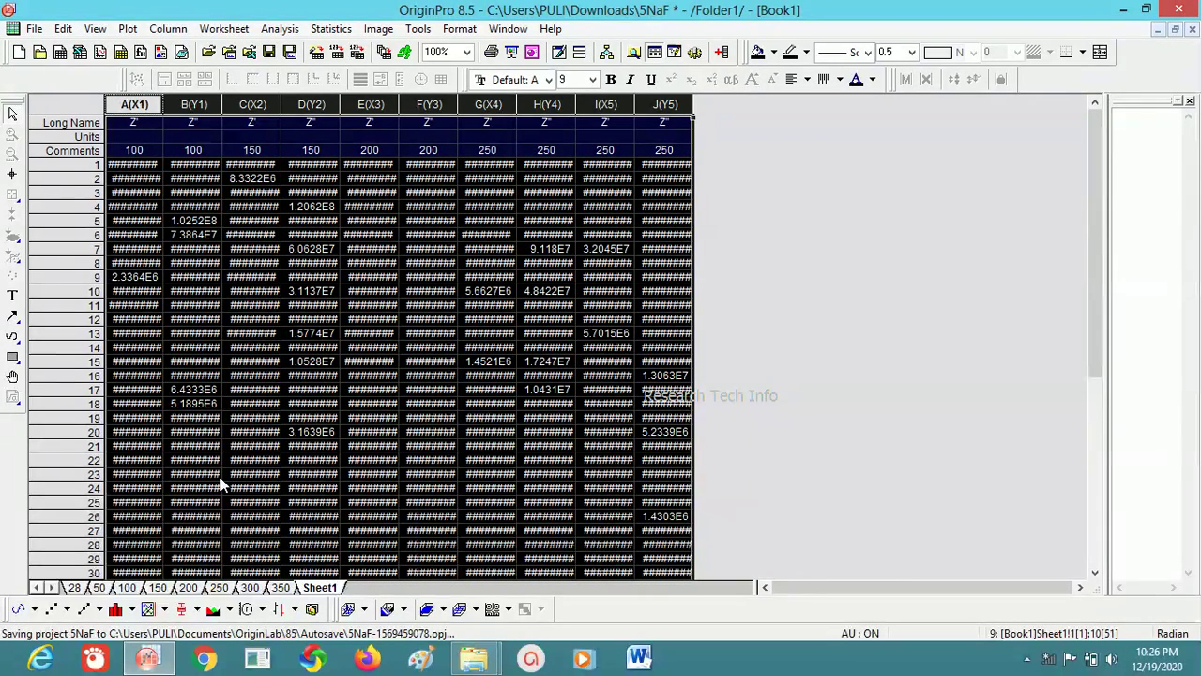
click(84, 610)
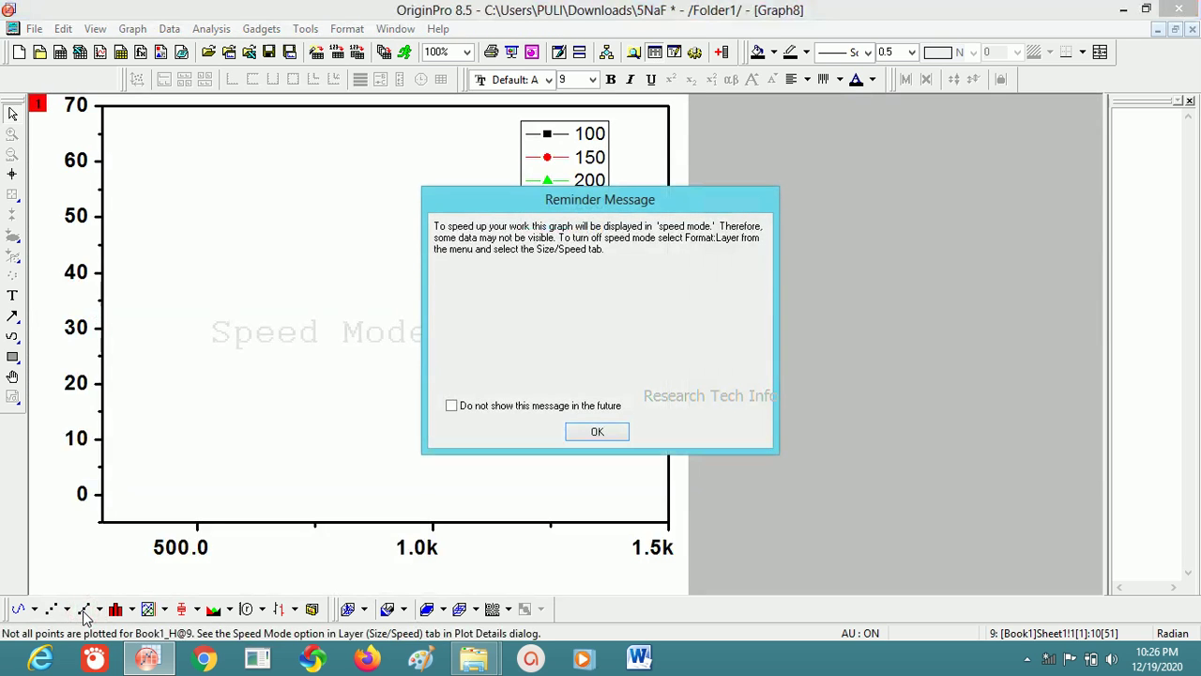
click(598, 434)
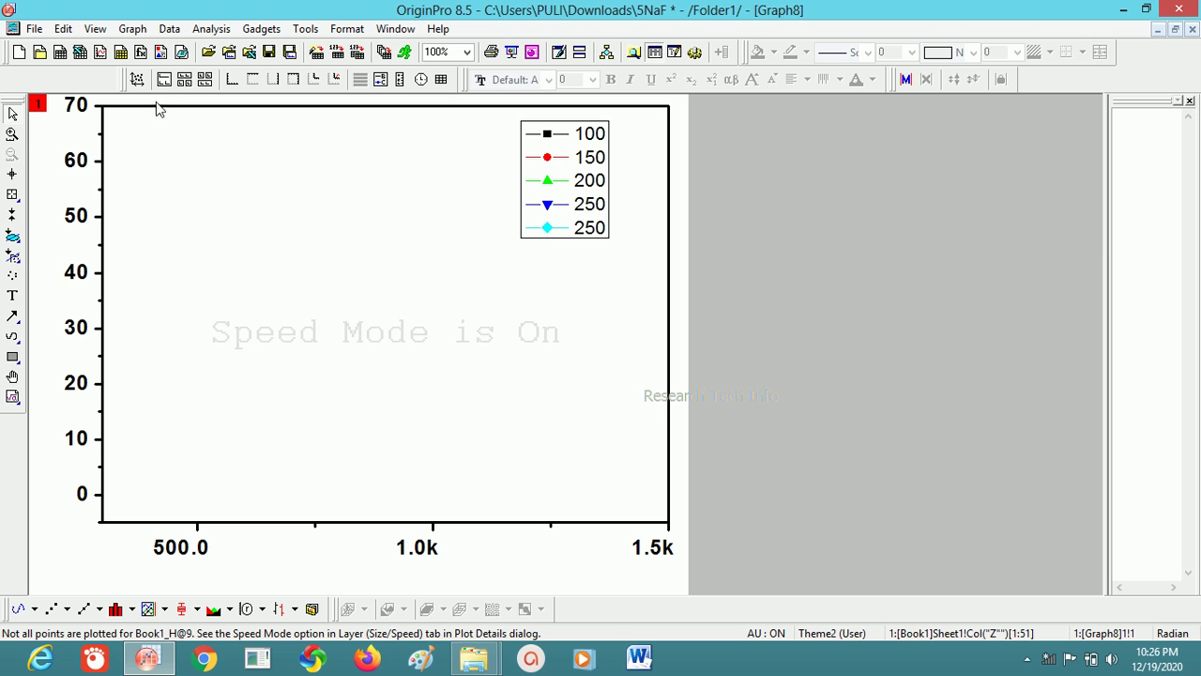
click(138, 81)
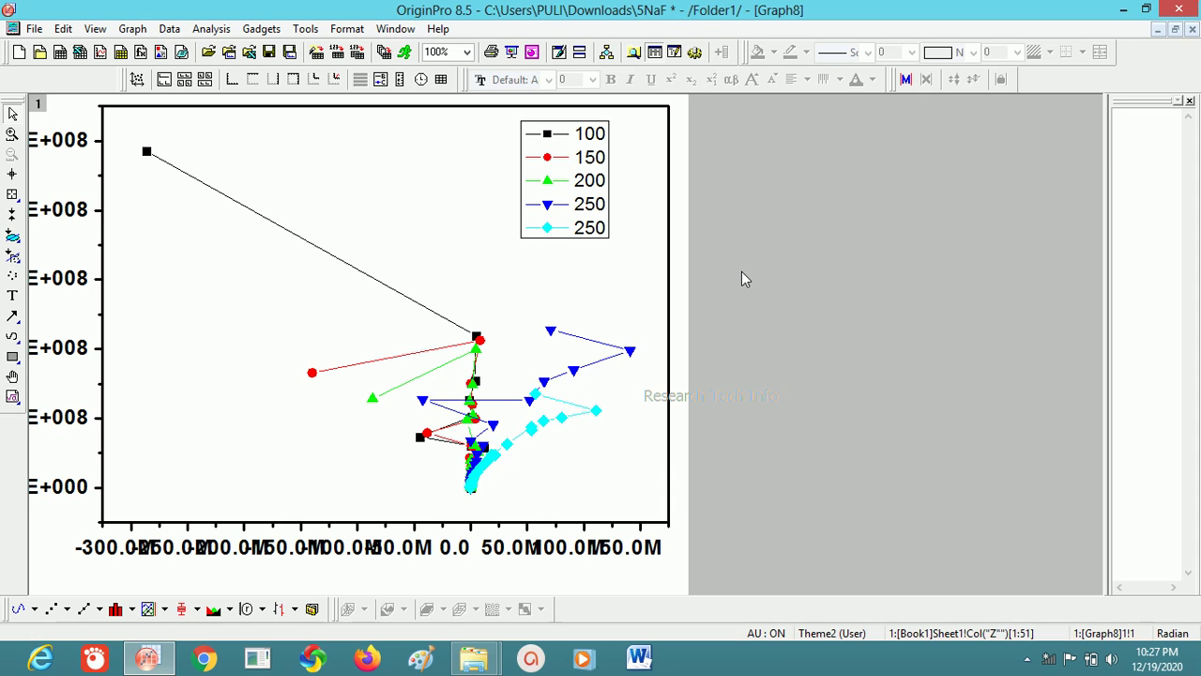
Close the combined graph of all columns and delete it.
mouse_move(1189, 30)
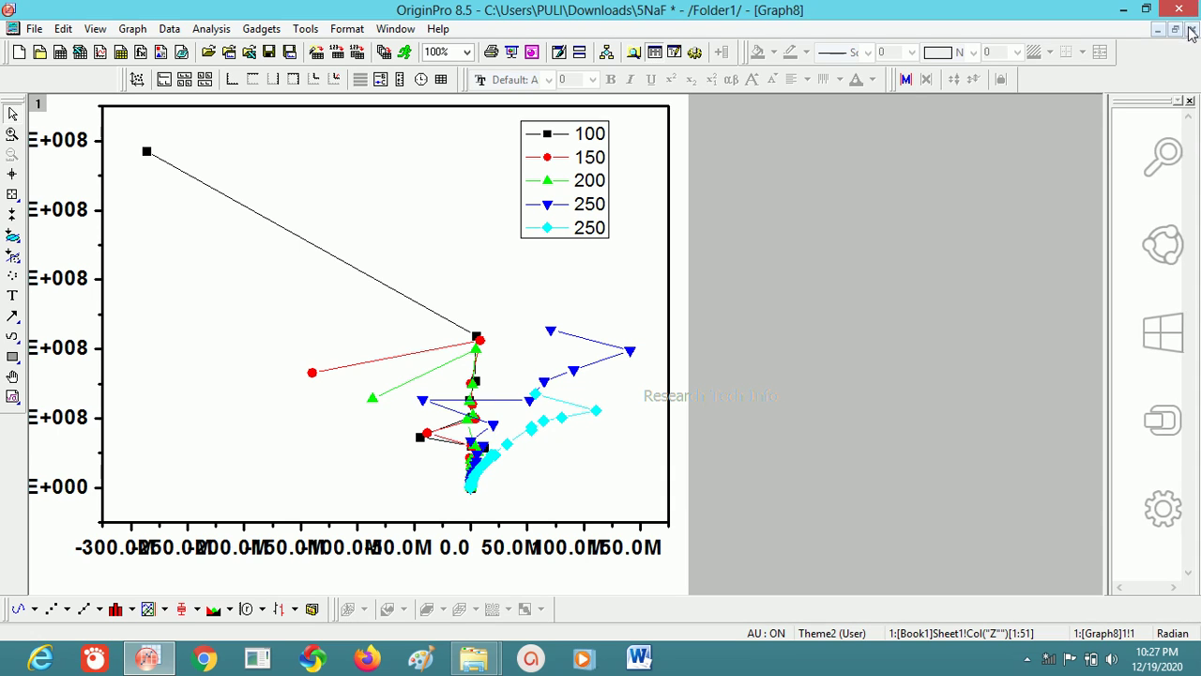
click(1192, 30)
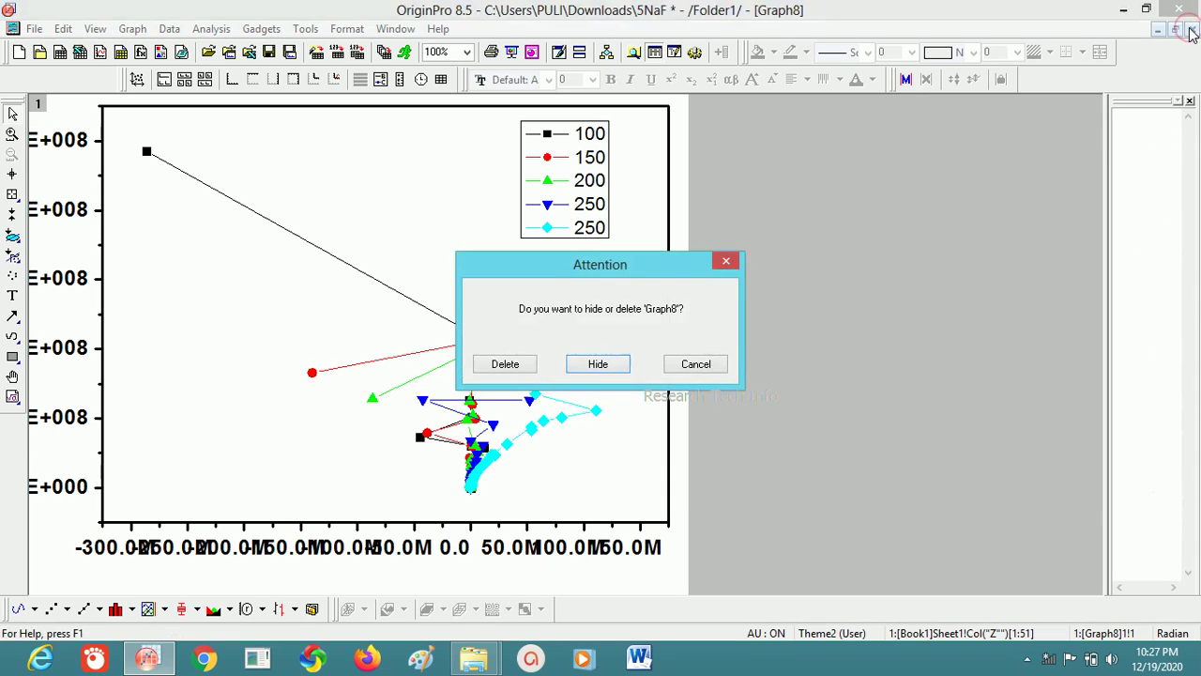
click(502, 365)
click(772, 328)
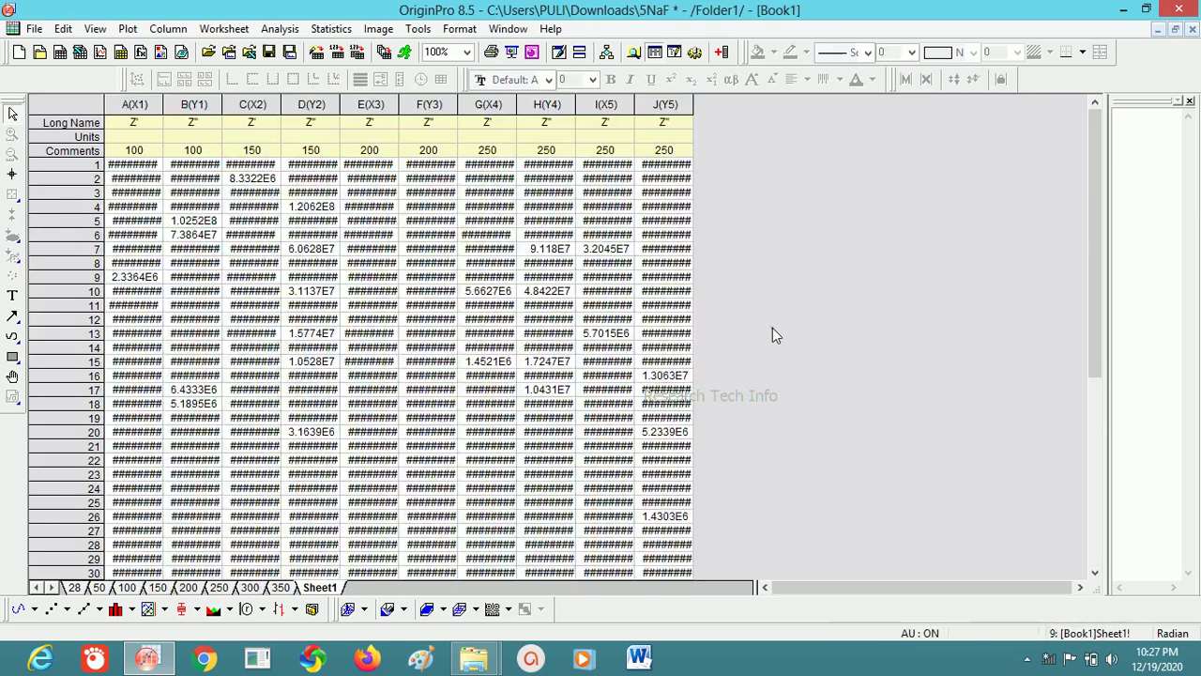
Plot only columns I and J as a line and symbol graph and rescale it to fit the data.
click(622, 108)
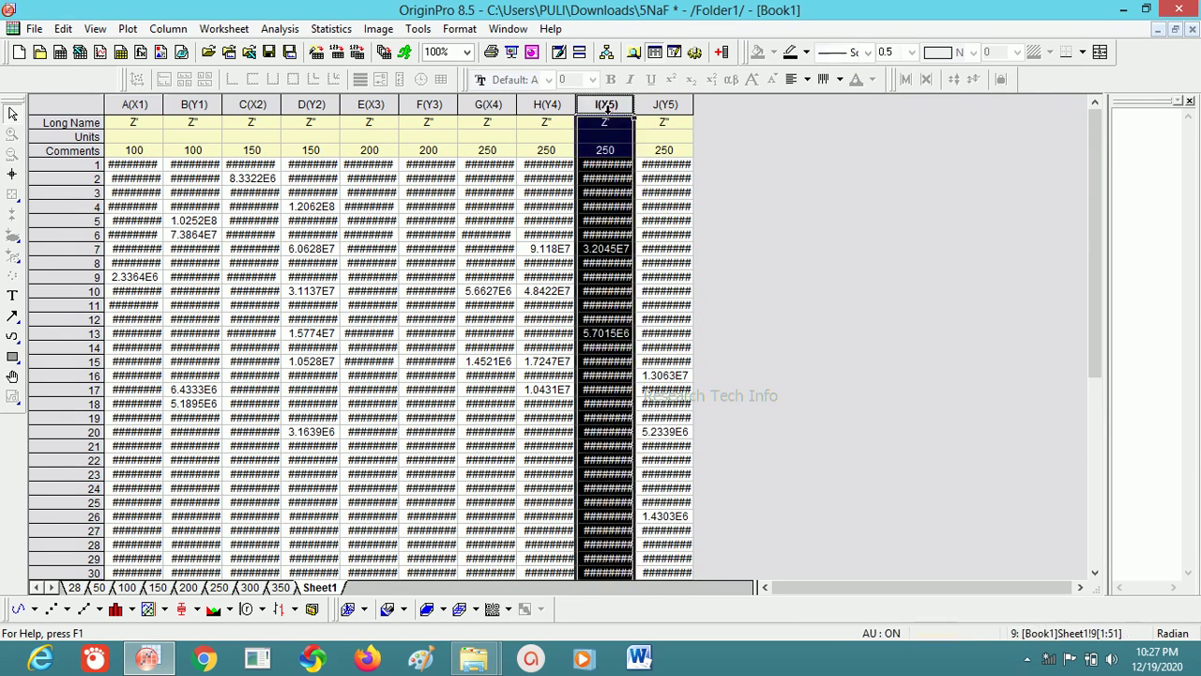
drag(634, 111, 644, 112)
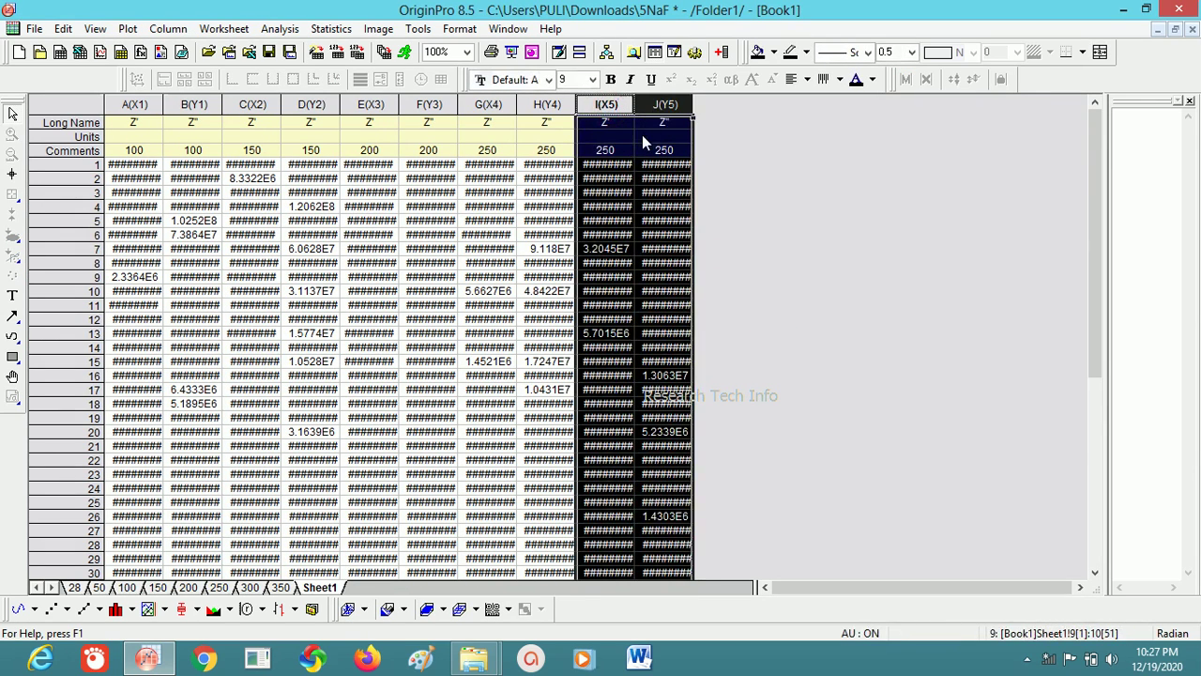
click(83, 610)
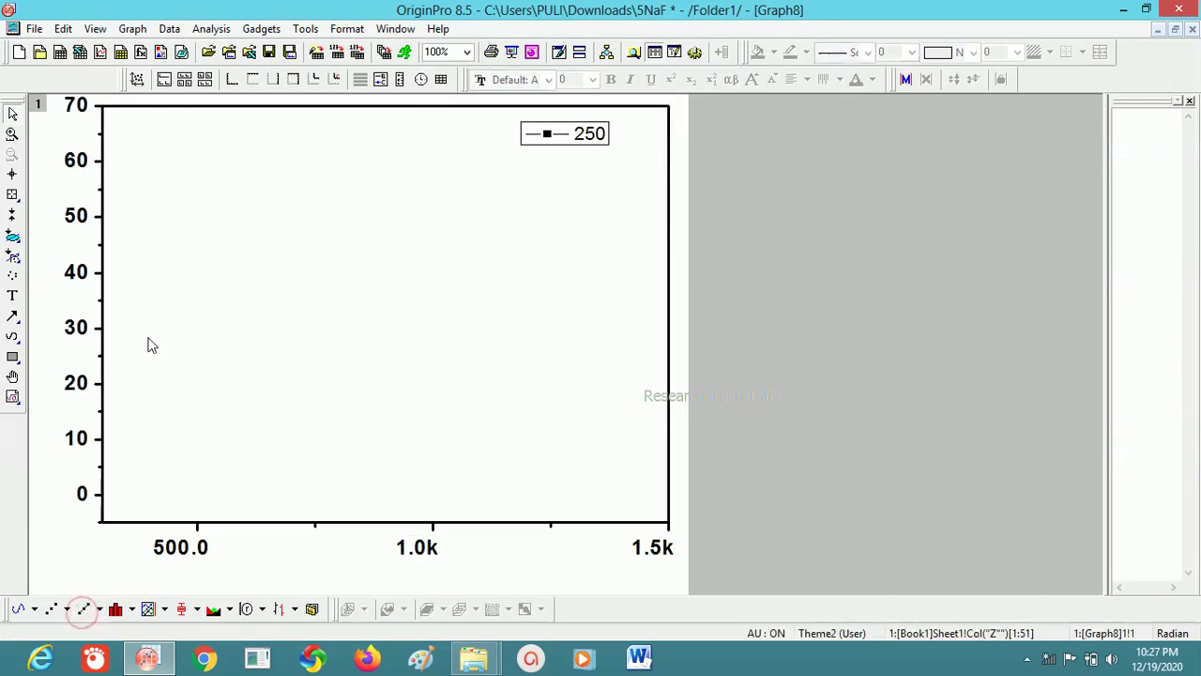
click(138, 80)
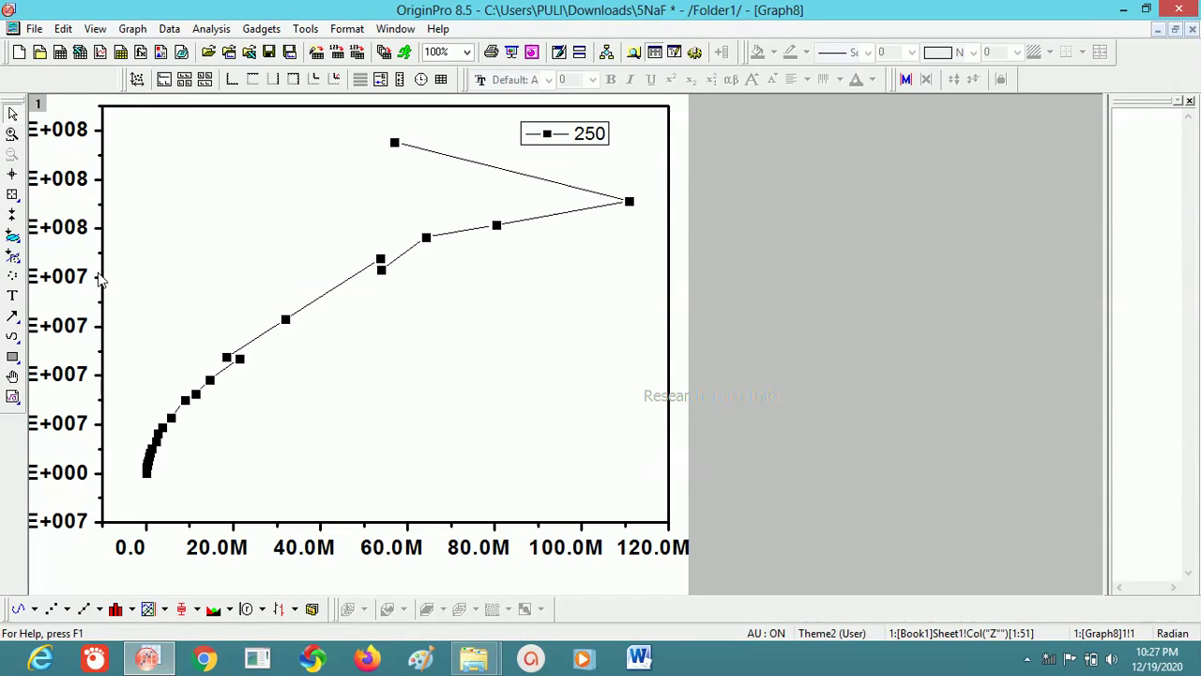
Set the number display of the graph's left Y axis tick labels to Engineering:1k and apply it.
double_click(71, 375)
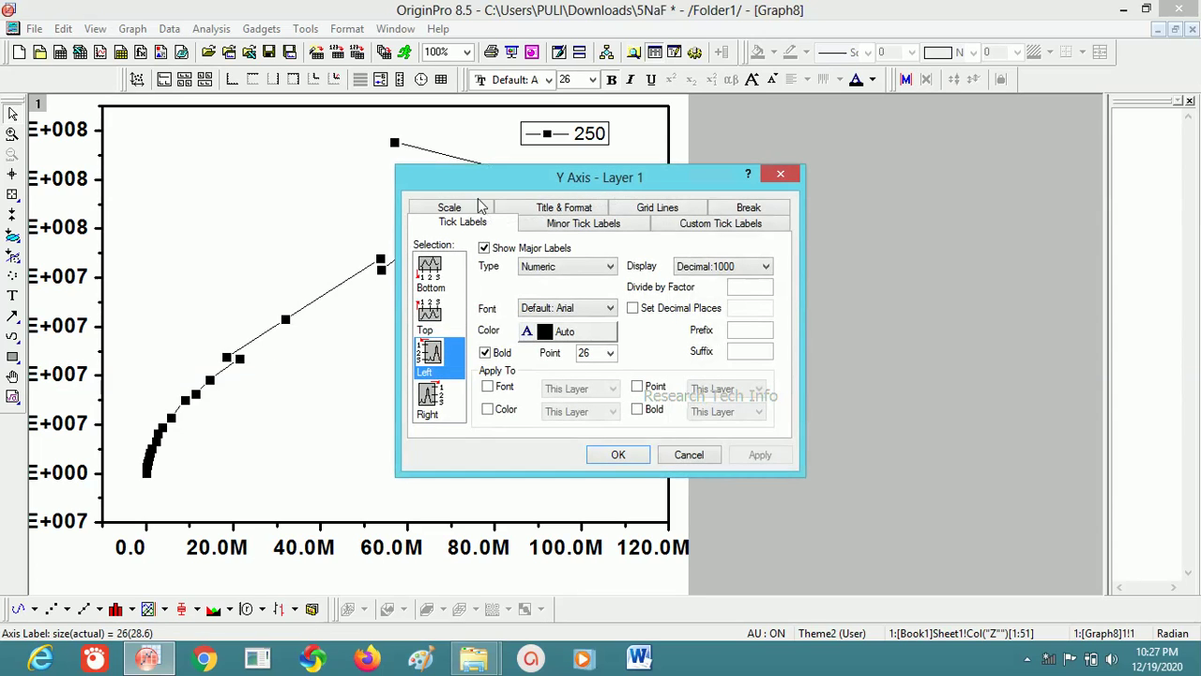
click(464, 211)
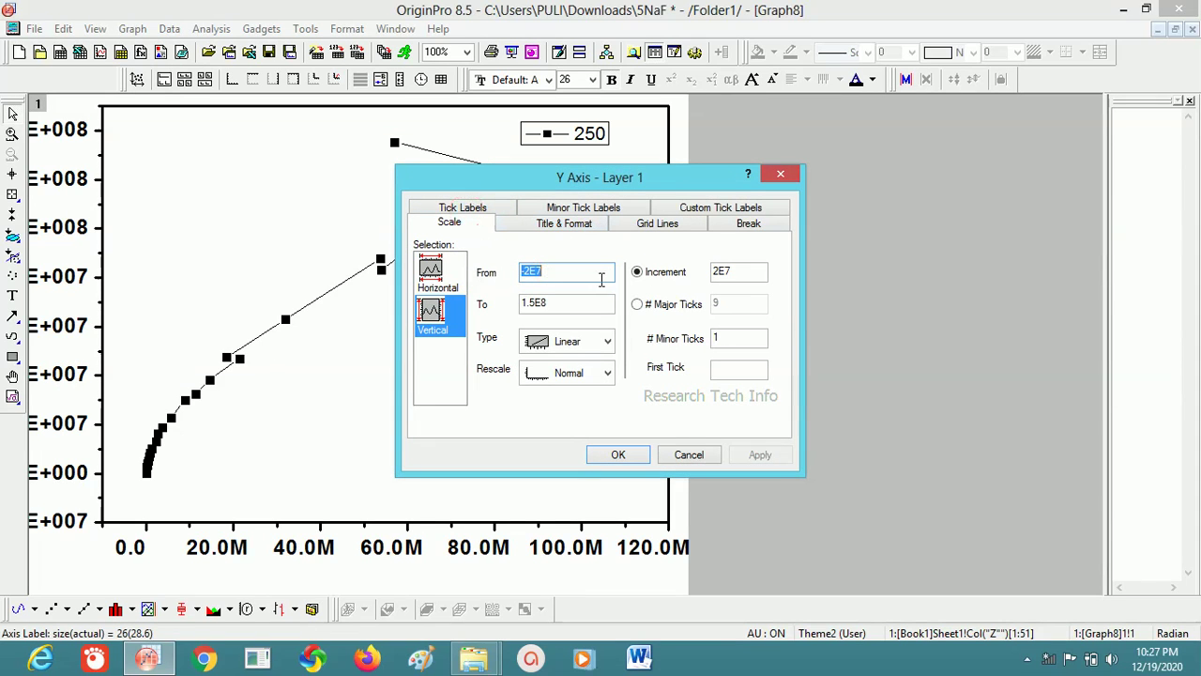
click(478, 216)
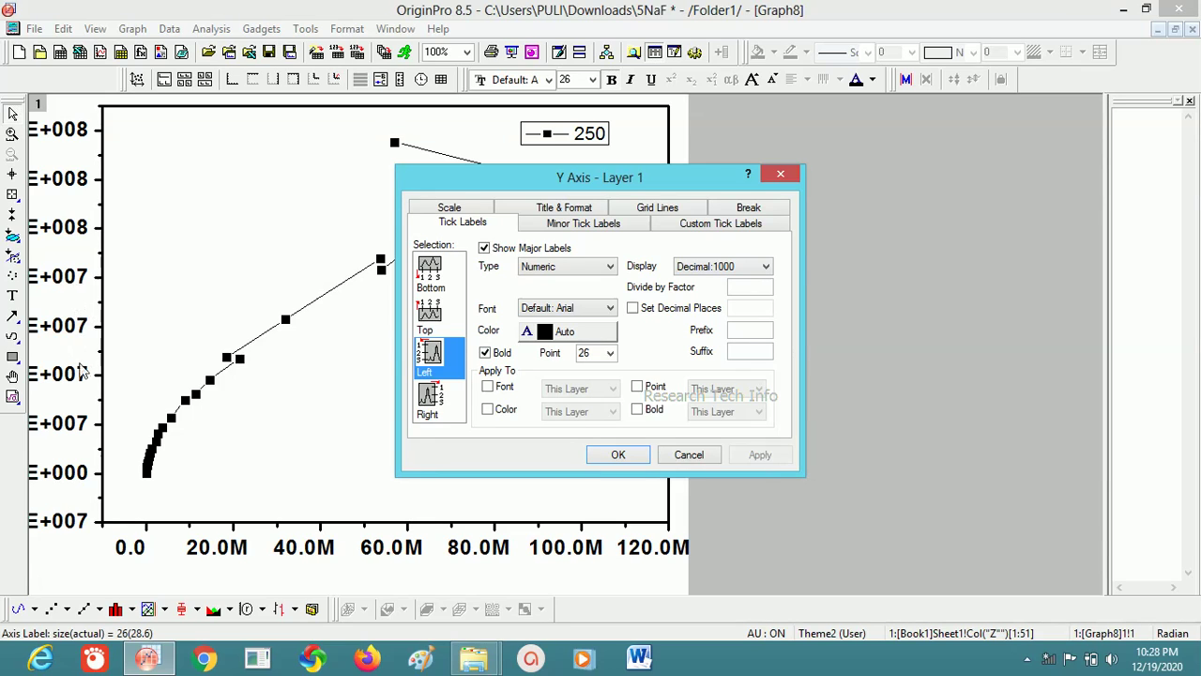
click(715, 267)
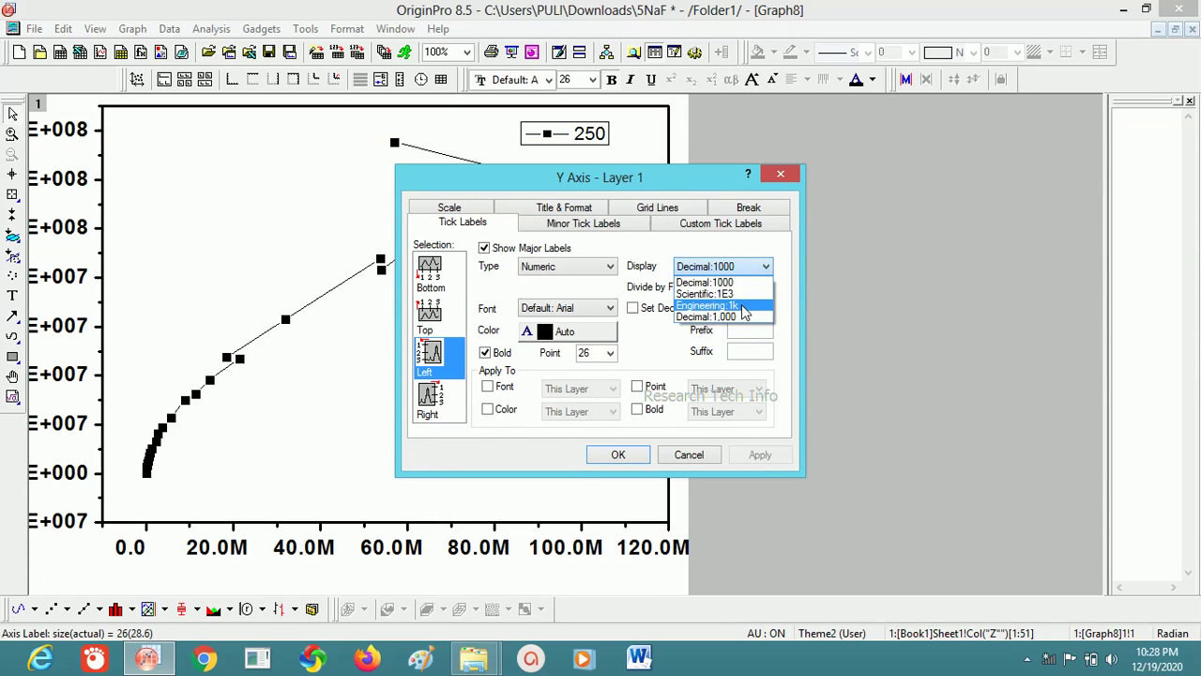
click(744, 307)
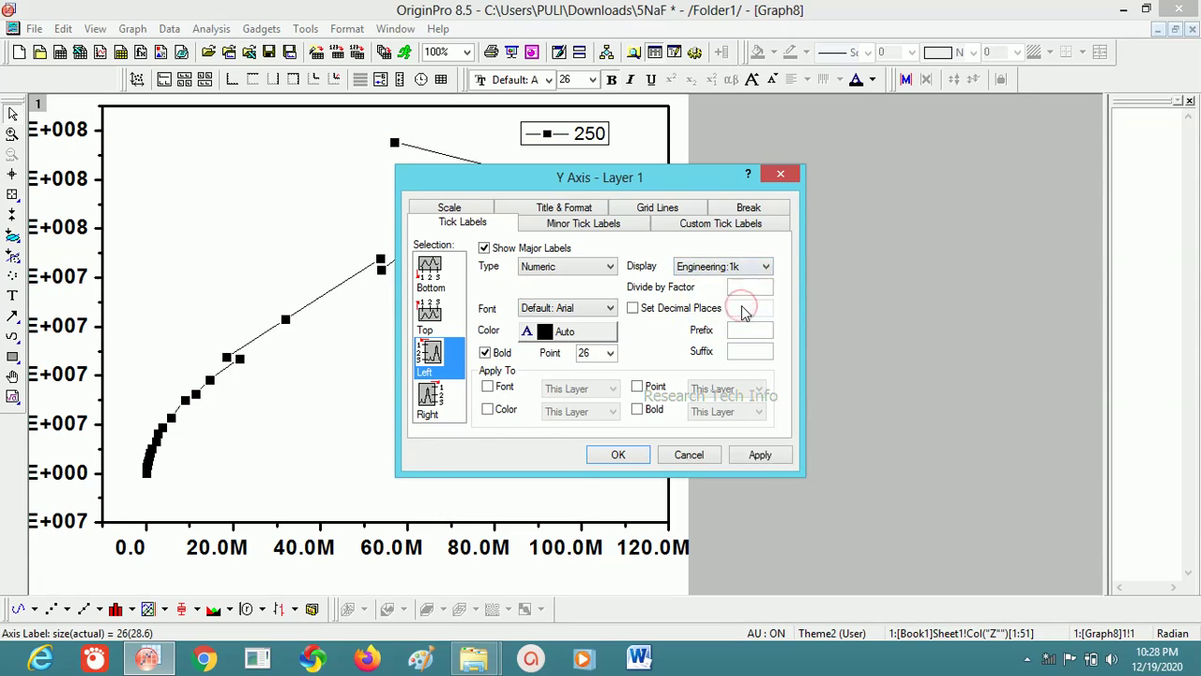
click(760, 455)
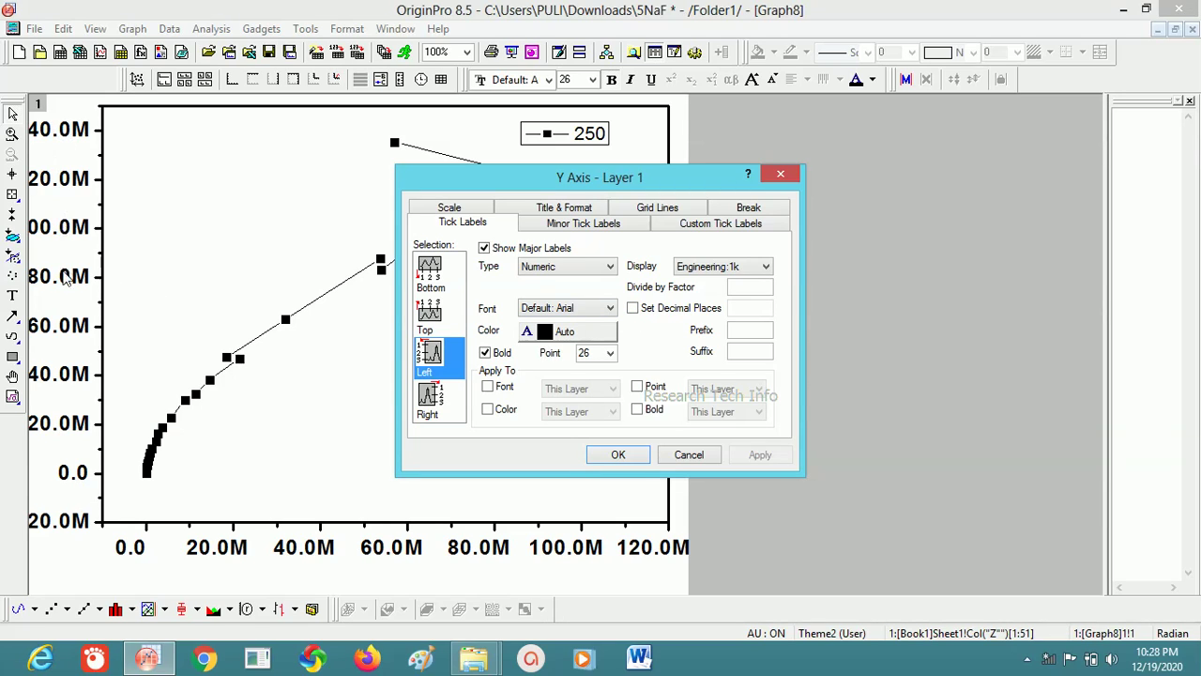
Fix the decimal places of the left Y axis tick labels, trying 2 and settling on 0, and apply.
click(634, 310)
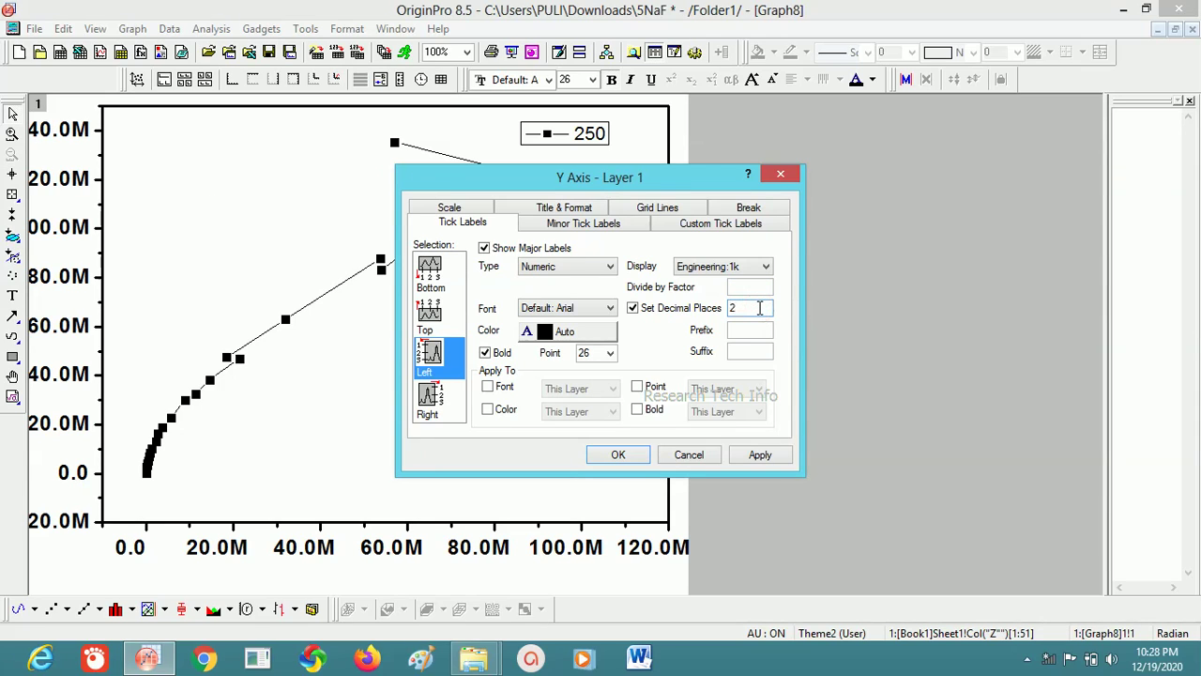
click(760, 454)
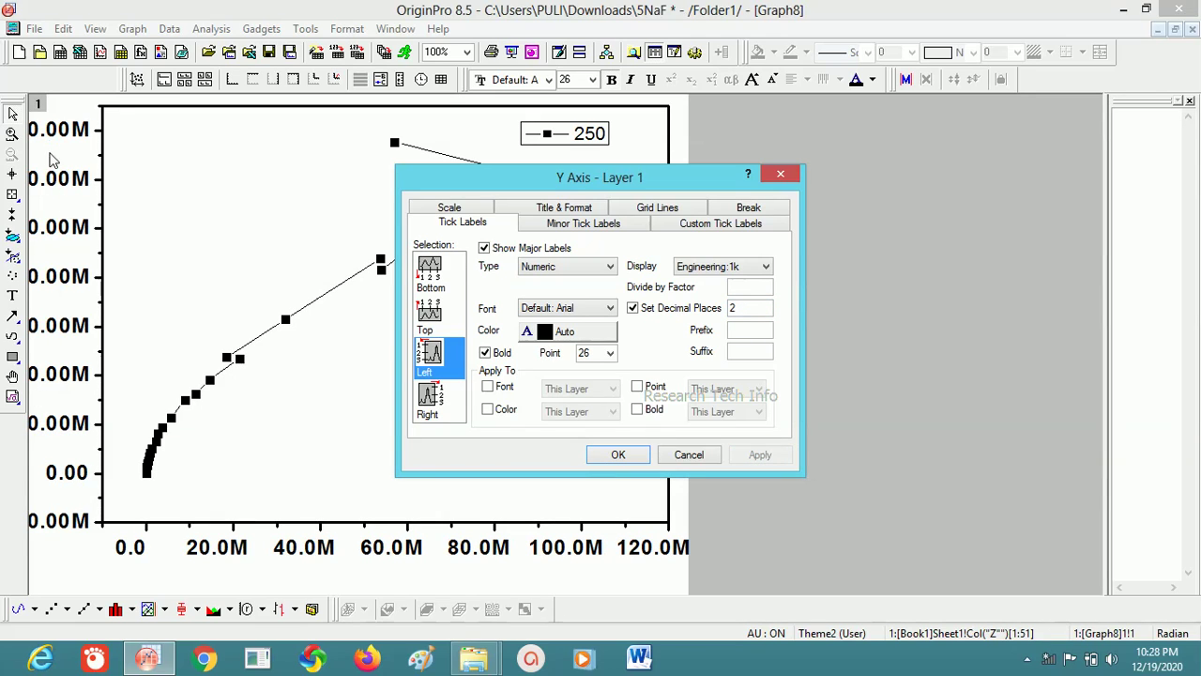
double_click(746, 308)
key(BackSpace)
text(0)
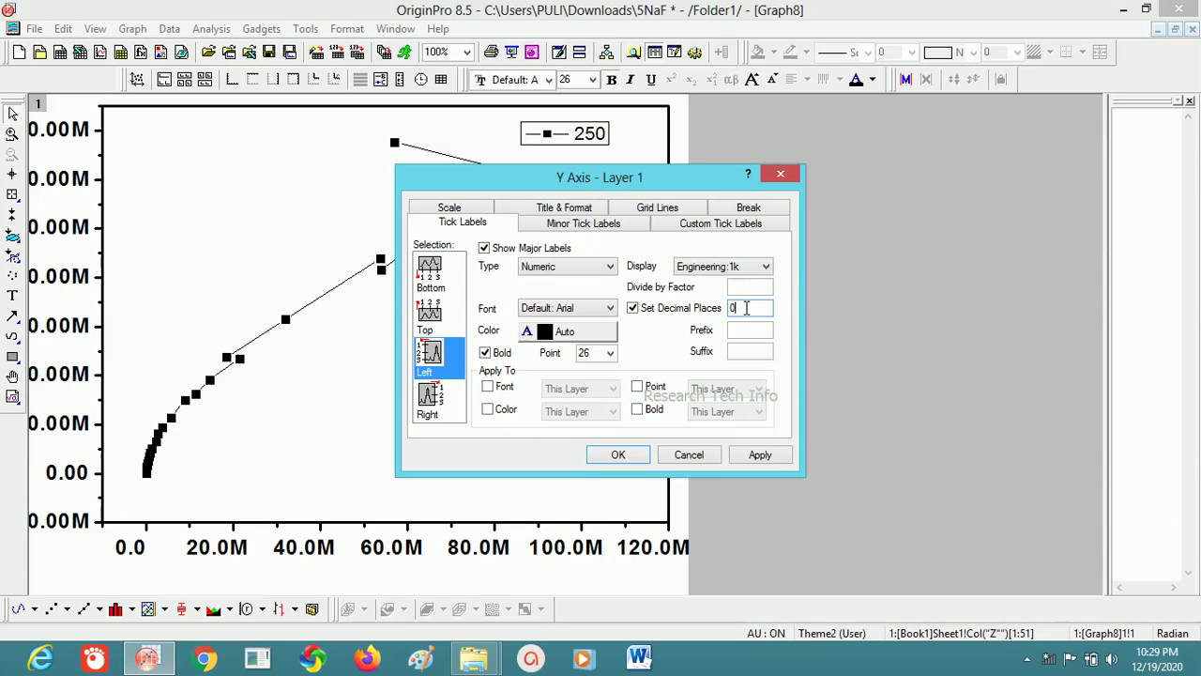
click(760, 455)
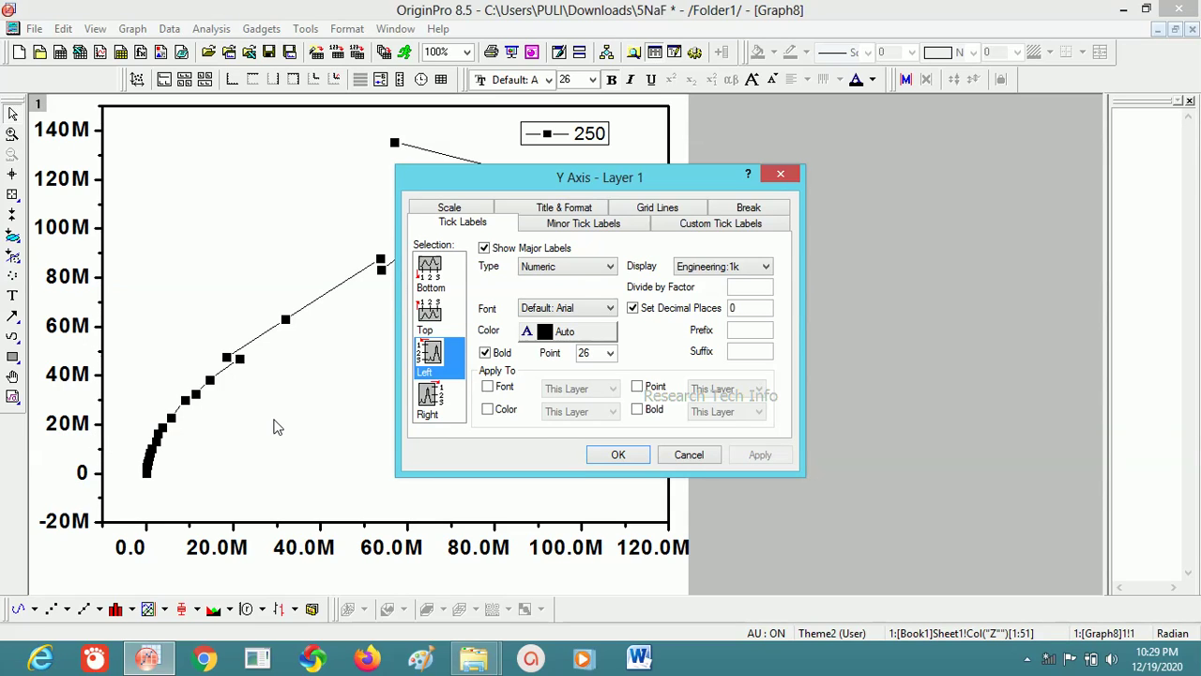
Set the bottom X axis tick labels to 0 decimal places and apply the change.
click(427, 282)
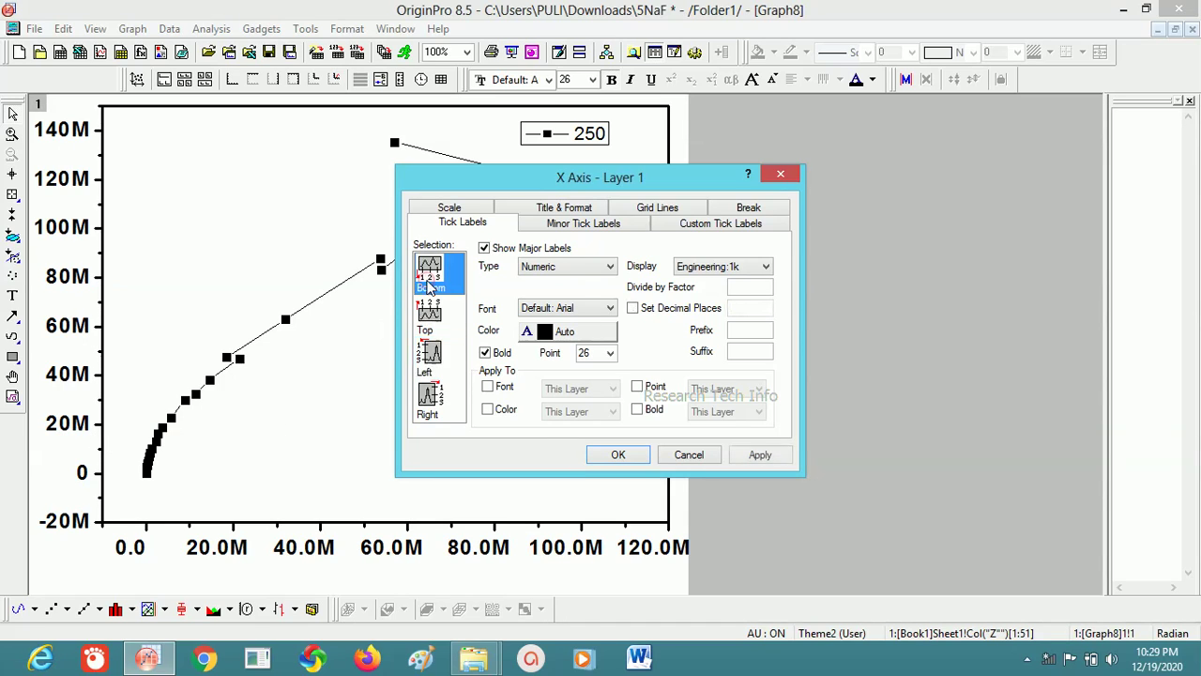
click(634, 309)
click(748, 307)
text(0)
click(762, 455)
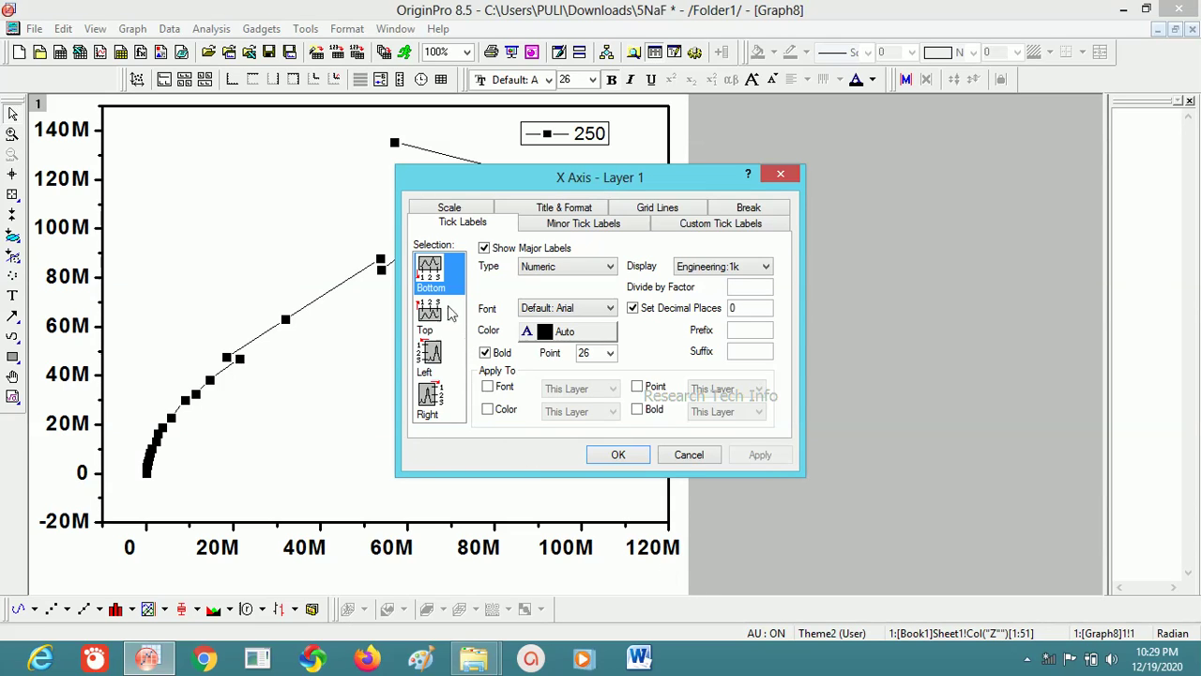
Set the horizontal and vertical axis scales to run from 0 to 150M, apply them and close the axis settings.
click(456, 211)
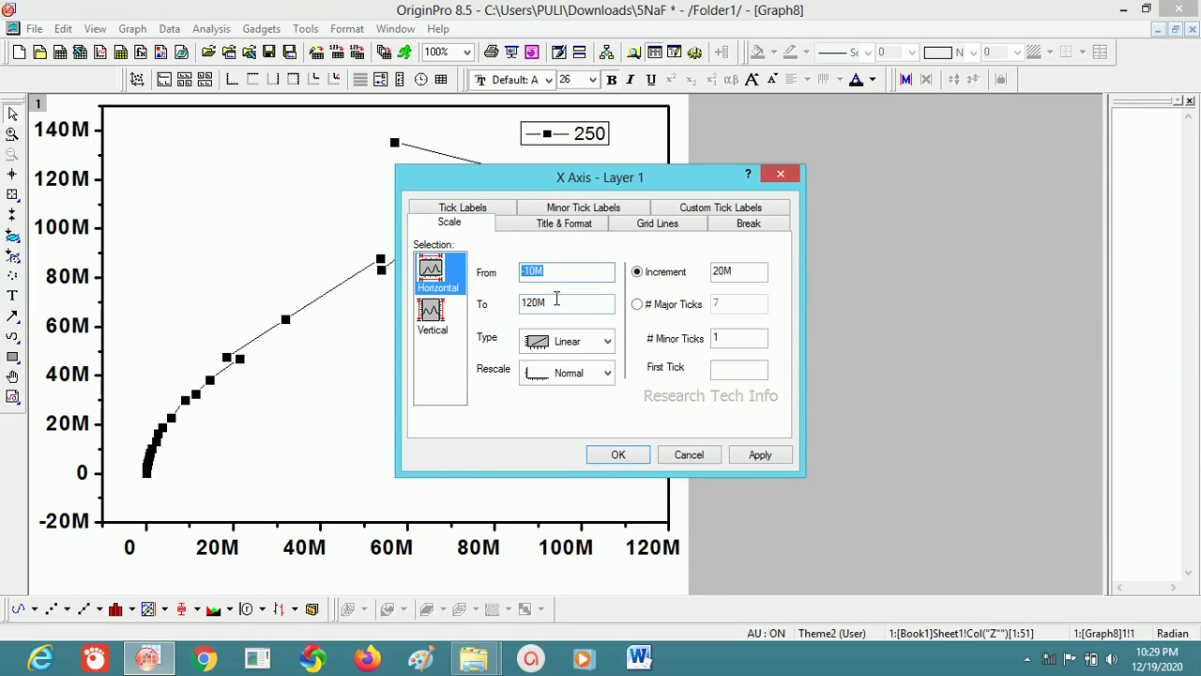
click(440, 327)
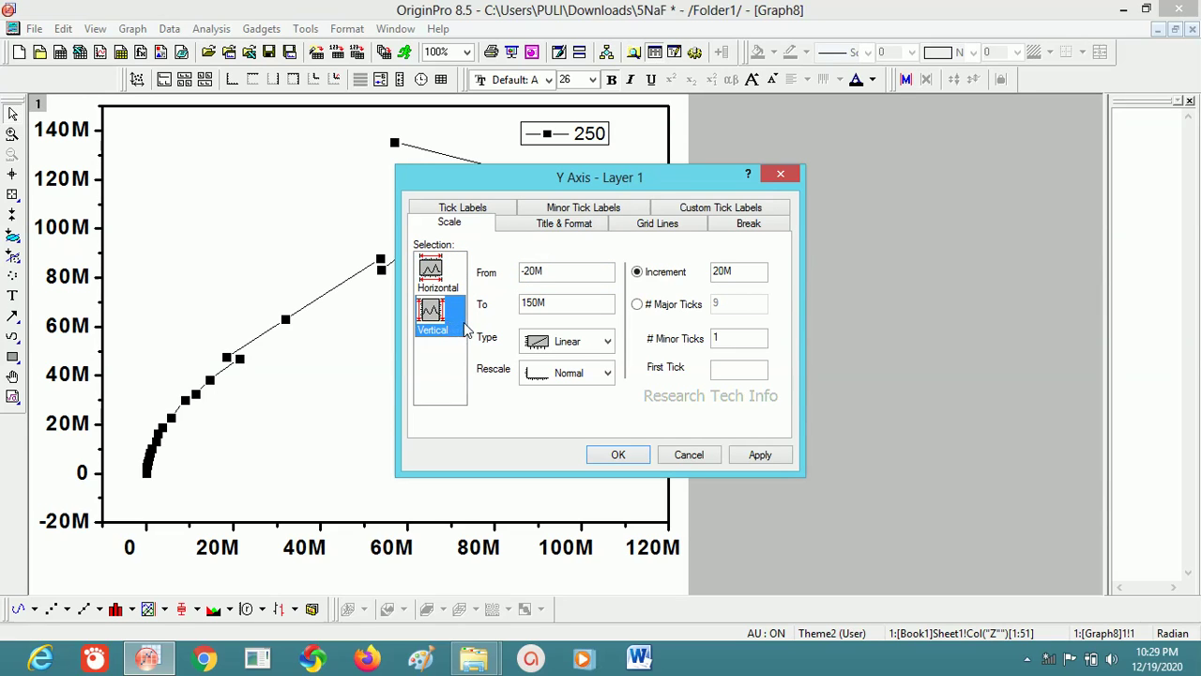
click(549, 310)
click(449, 283)
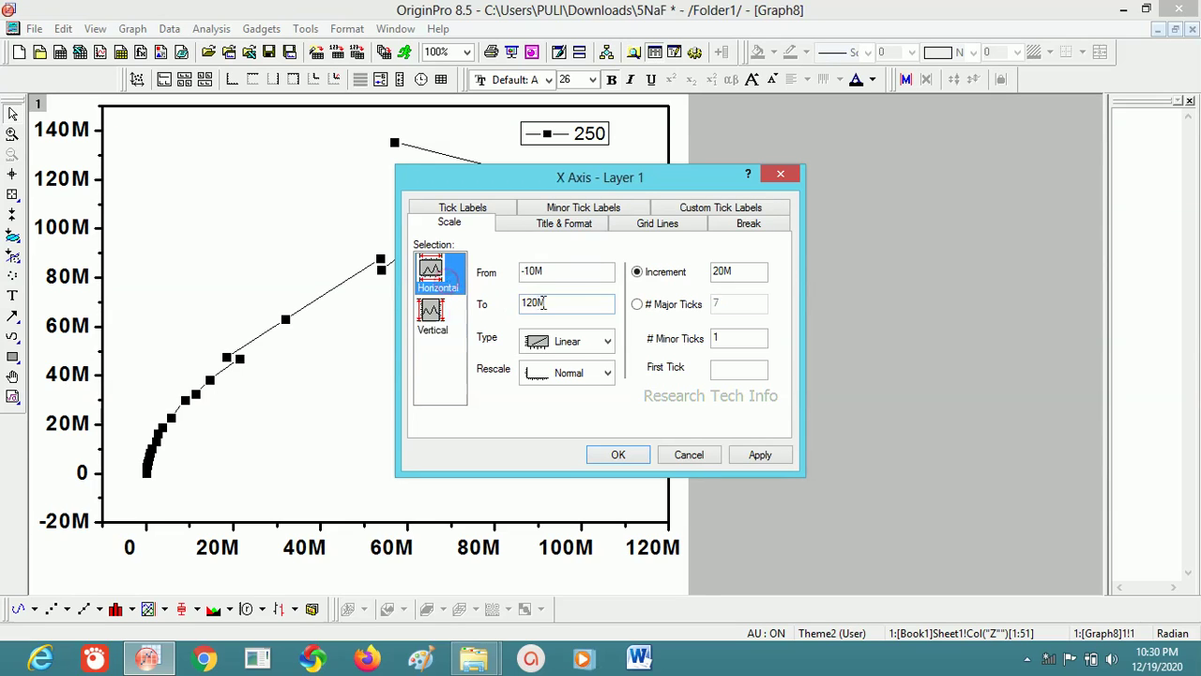
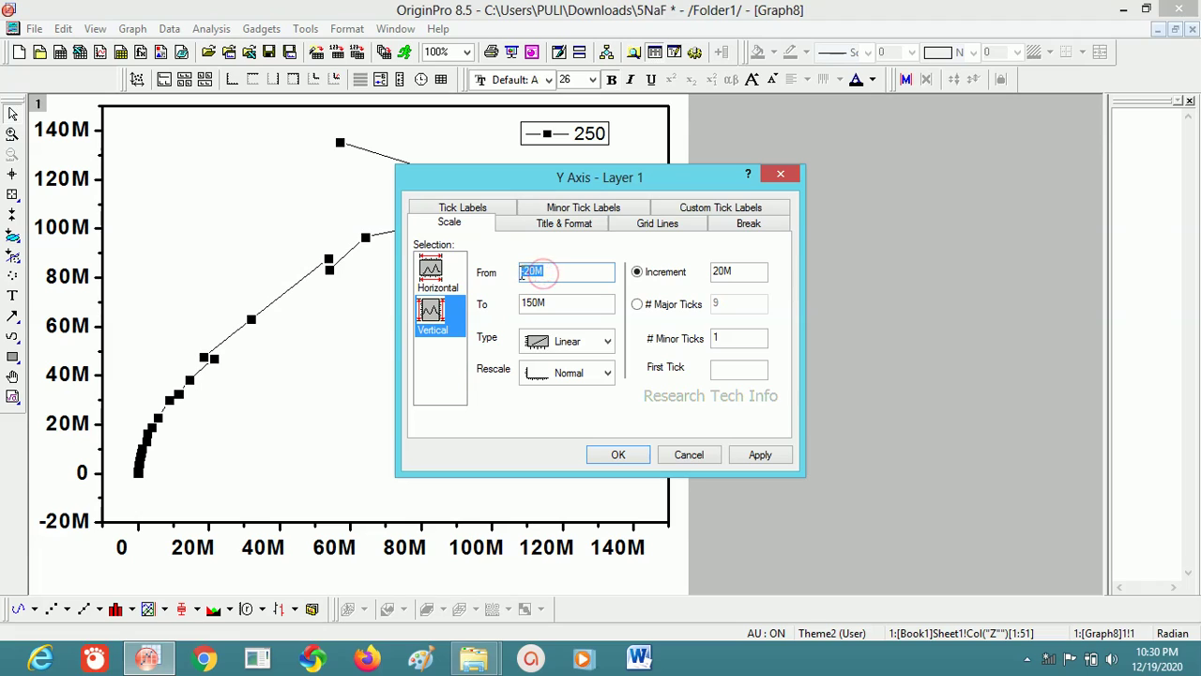
text(0)
click(772, 456)
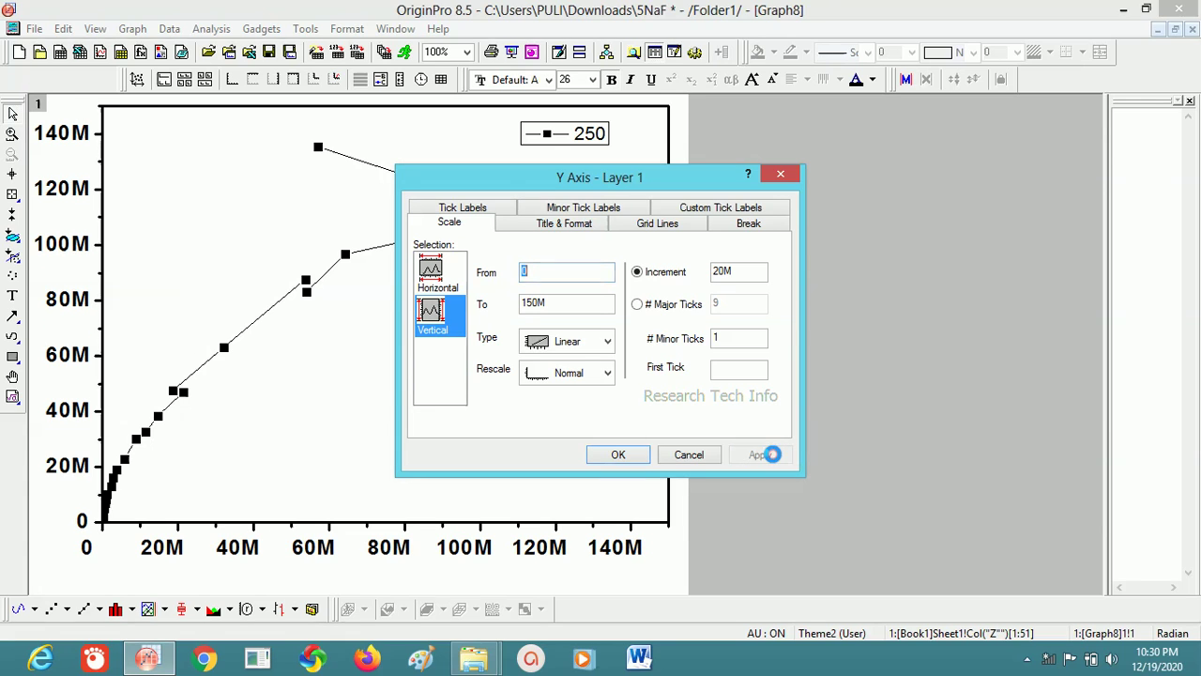
click(619, 455)
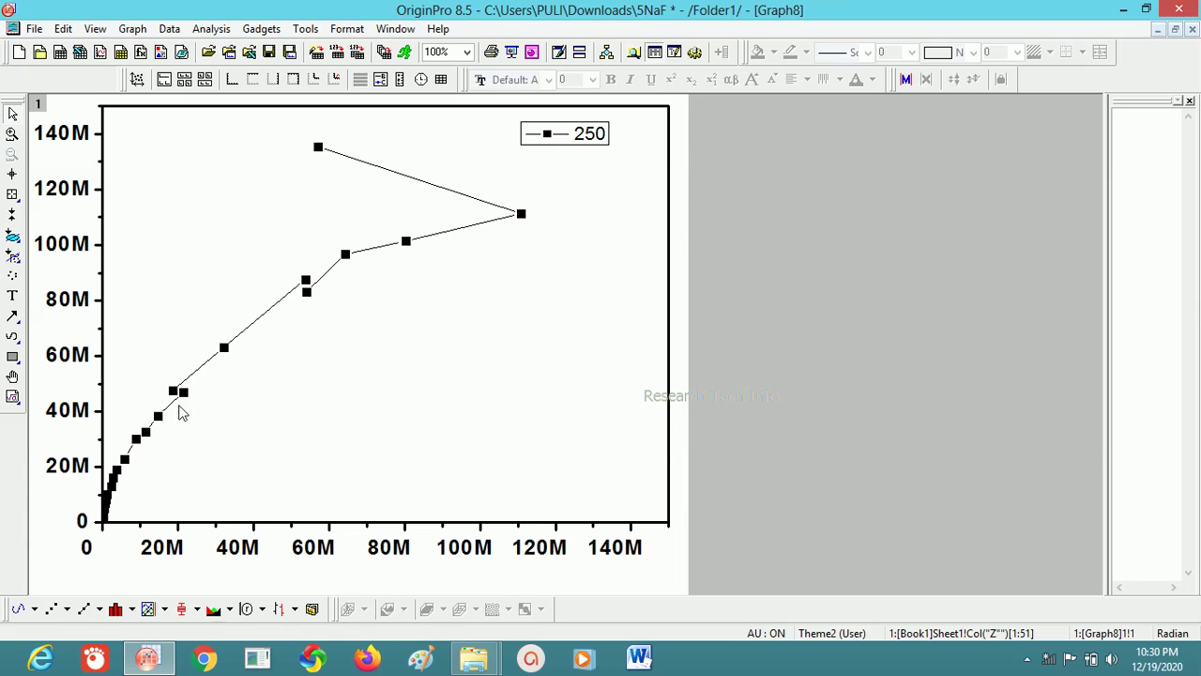
Draw a freehand semicircular guide curve over the plot from the low data points to about 80M on the X axis, keeping its default line properties.
click(12, 338)
mouse_move(118, 475)
mouse_down()
mouse_move(107, 450)
mouse_move(179, 391)
mouse_move(290, 373)
mouse_move(316, 387)
mouse_move(407, 518)
mouse_up()
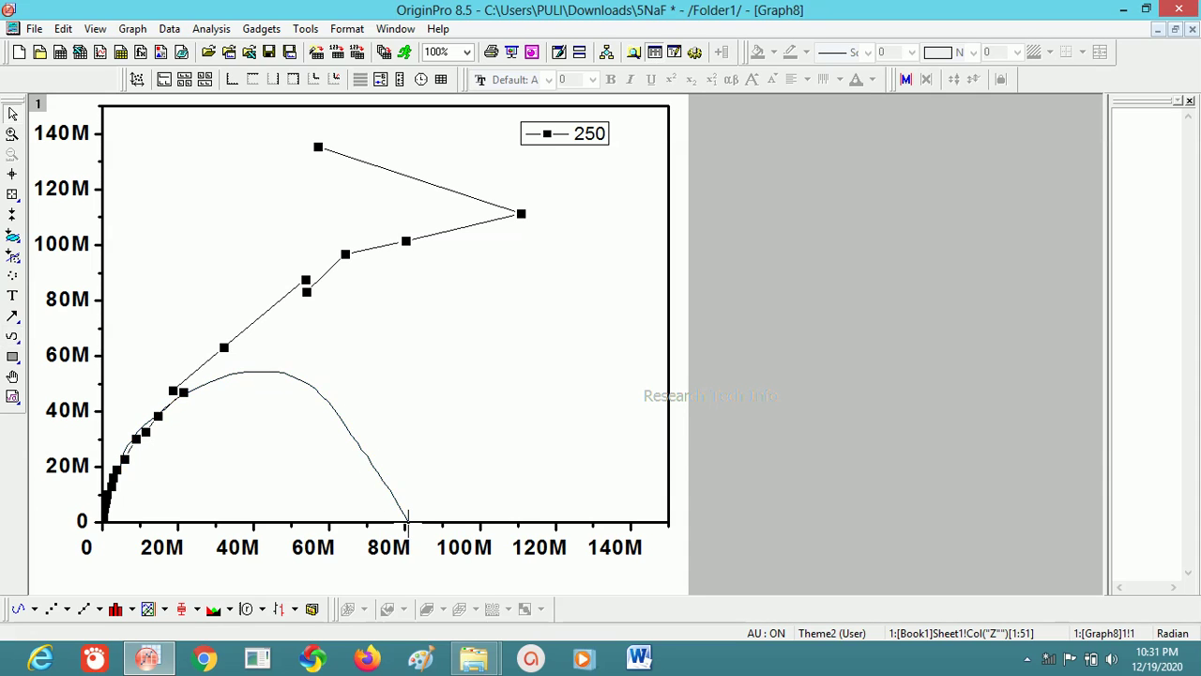
double_click(408, 518)
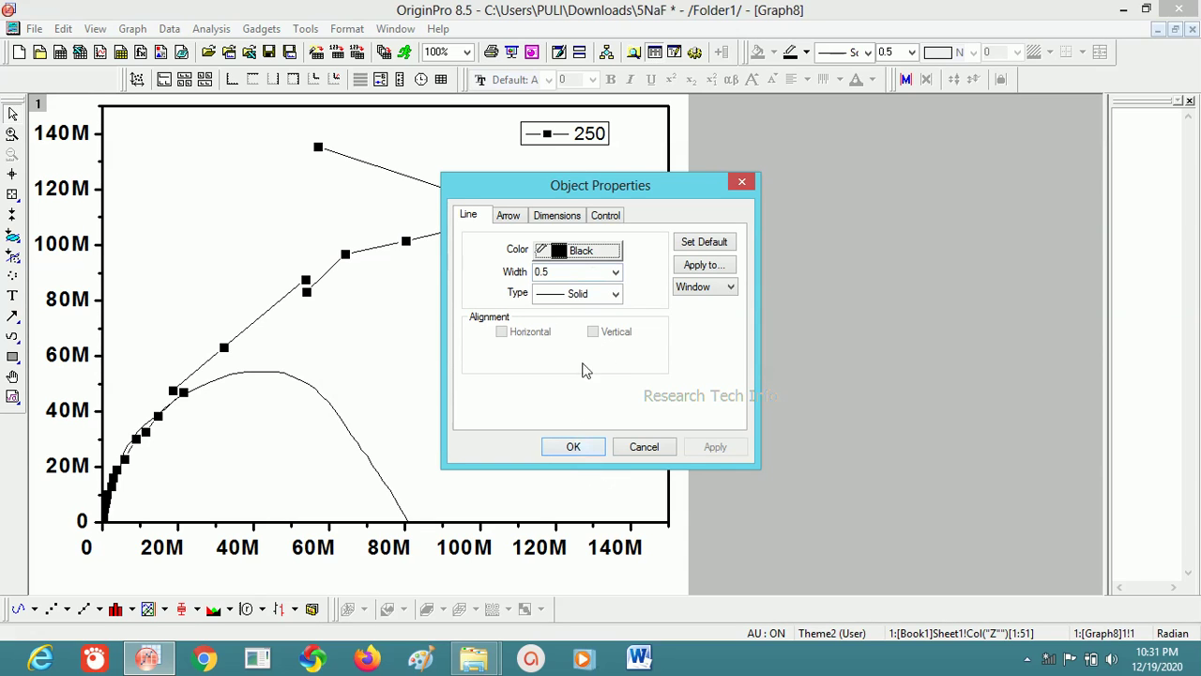
click(573, 447)
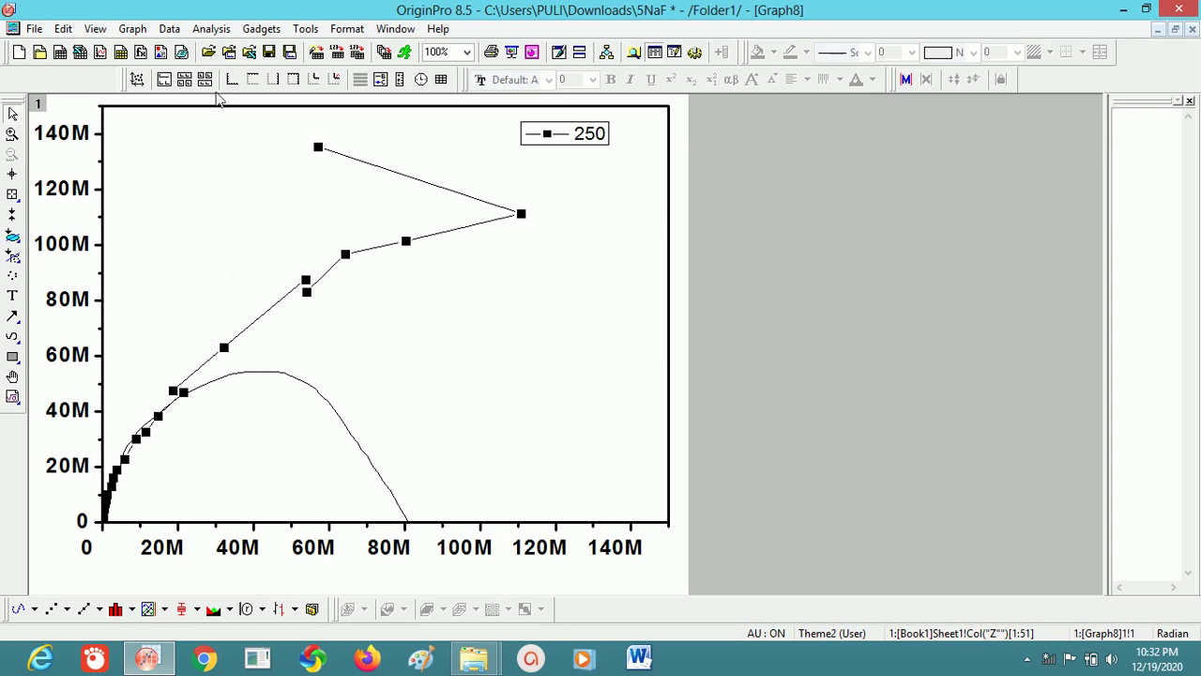
Enable moving data points for the plotted dataset and move the first two off-curve points onto the top of the guide arc.
click(177, 34)
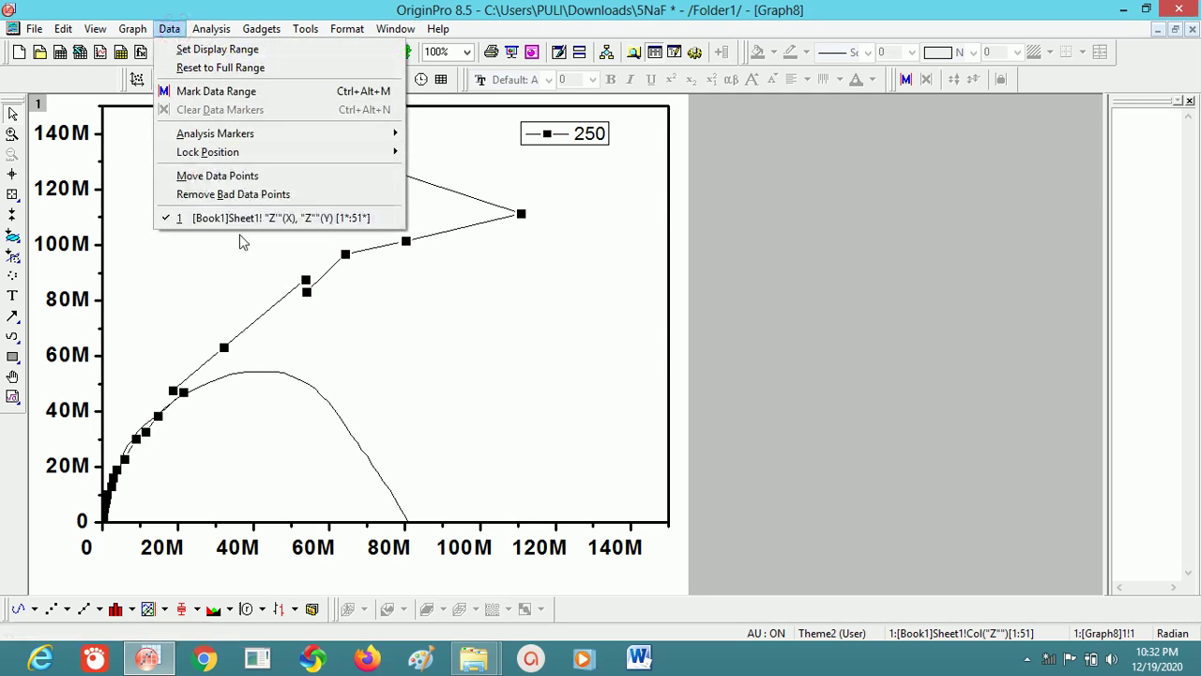
click(225, 181)
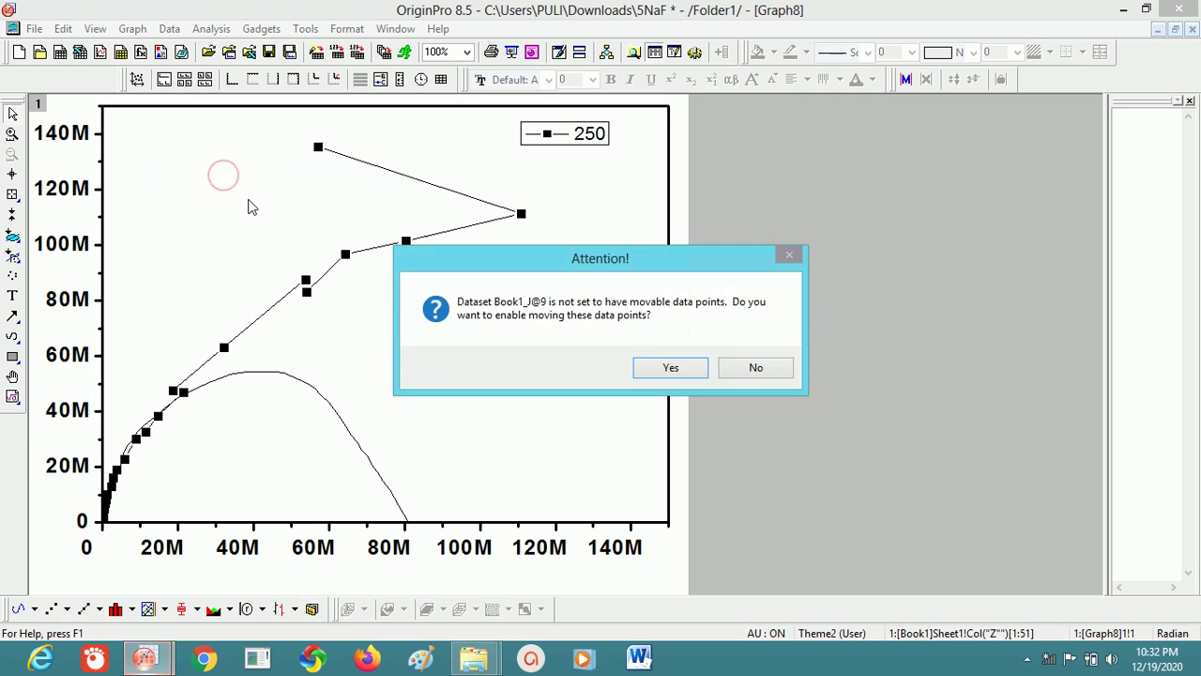
click(686, 367)
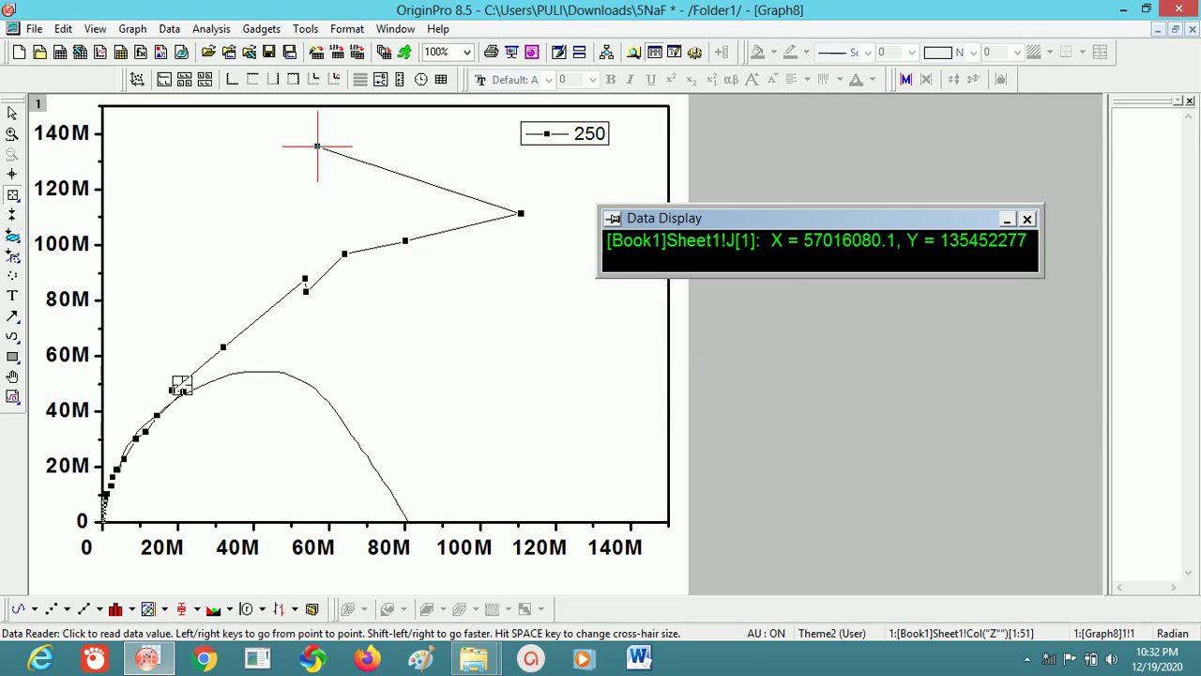
click(171, 389)
drag(172, 388, 264, 372)
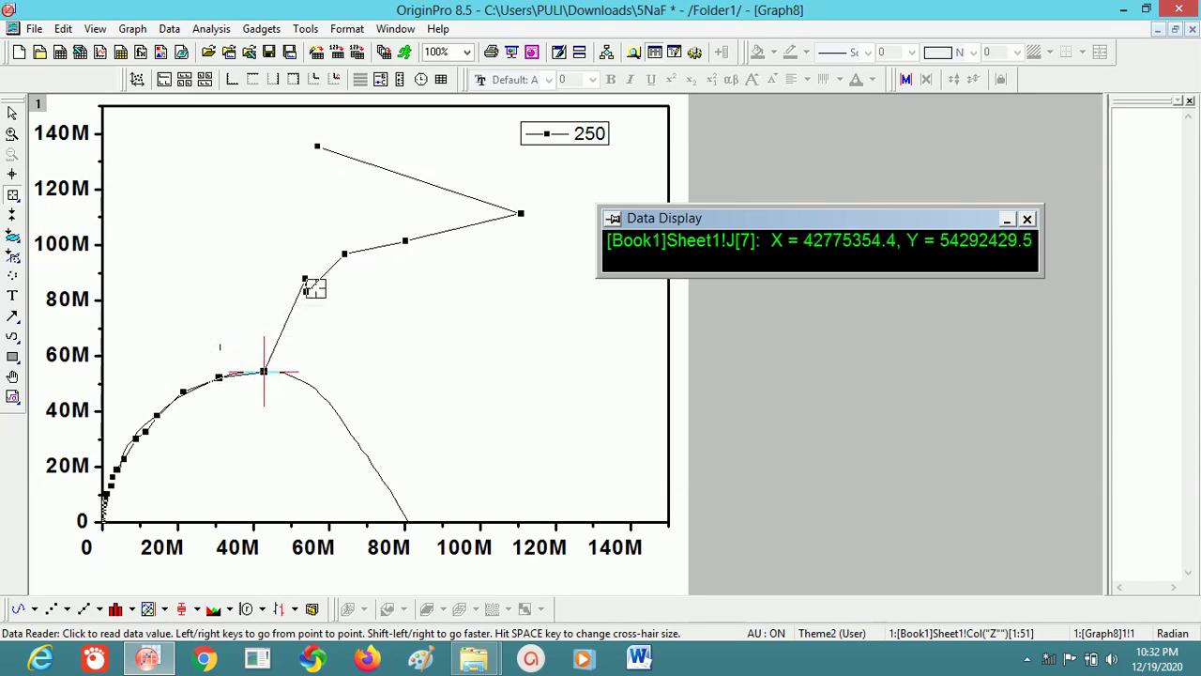
Move the next four data points onto the descending side of the guide arc, down to near the X axis.
drag(306, 273, 309, 383)
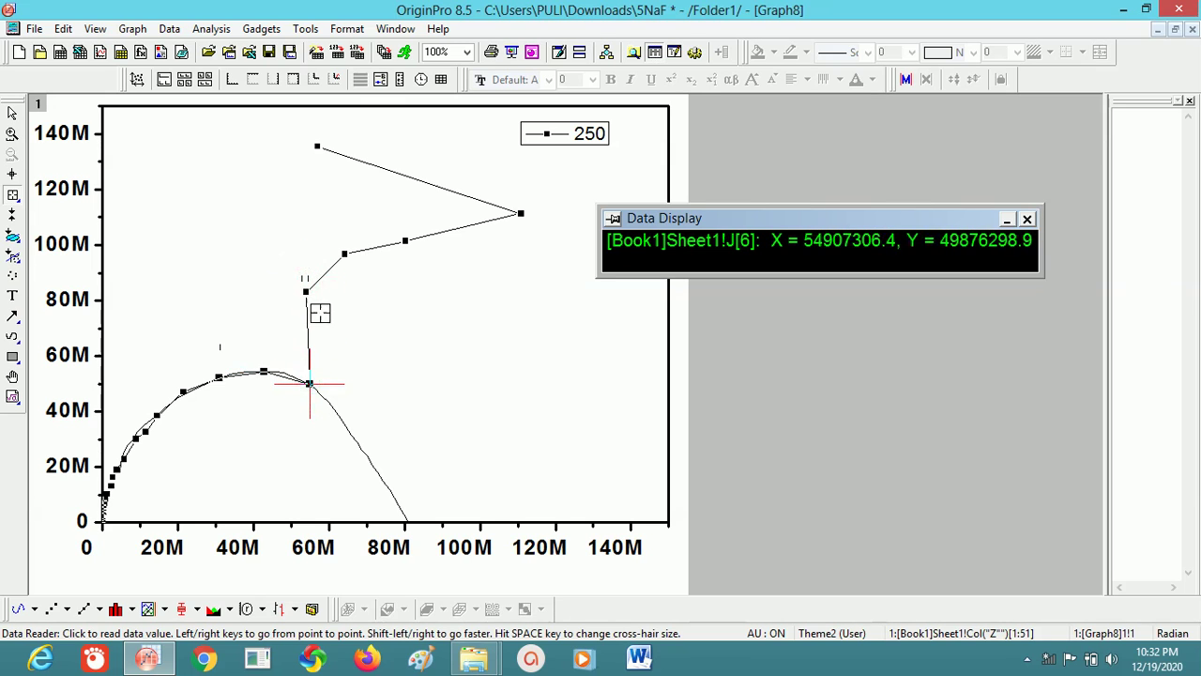
click(306, 292)
drag(307, 292, 346, 422)
drag(343, 254, 387, 483)
click(404, 239)
drag(405, 239, 400, 503)
Move the two outermost data points into a rising tail beyond the arc, ending at about X 112M, Y 78M.
drag(519, 215, 459, 384)
drag(317, 145, 525, 306)
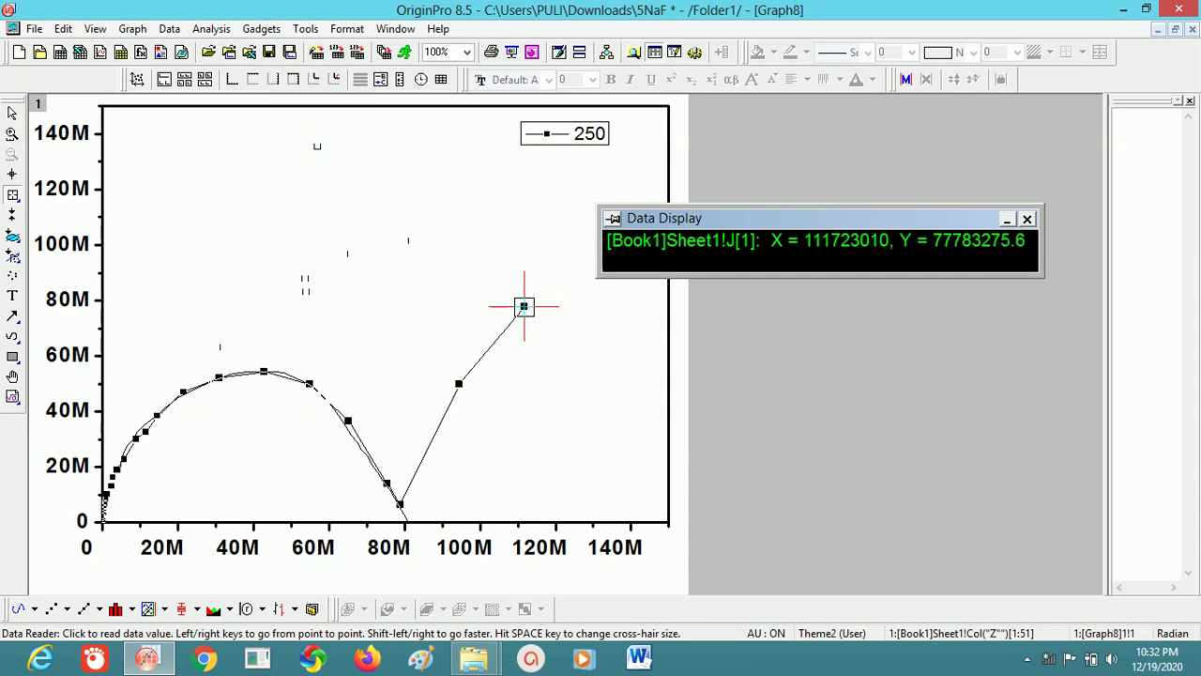
click(457, 386)
drag(459, 384, 458, 403)
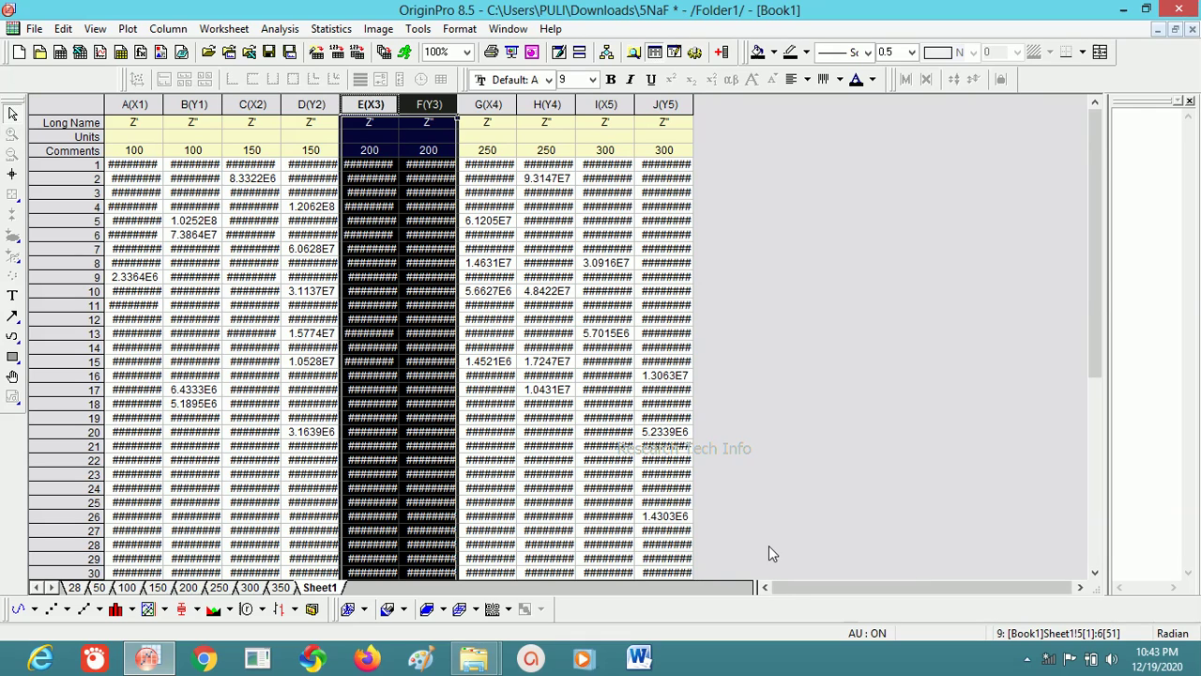
Plot worksheet columns E and F as a line and symbol graph and rescale it to fit the data.
click(378, 106)
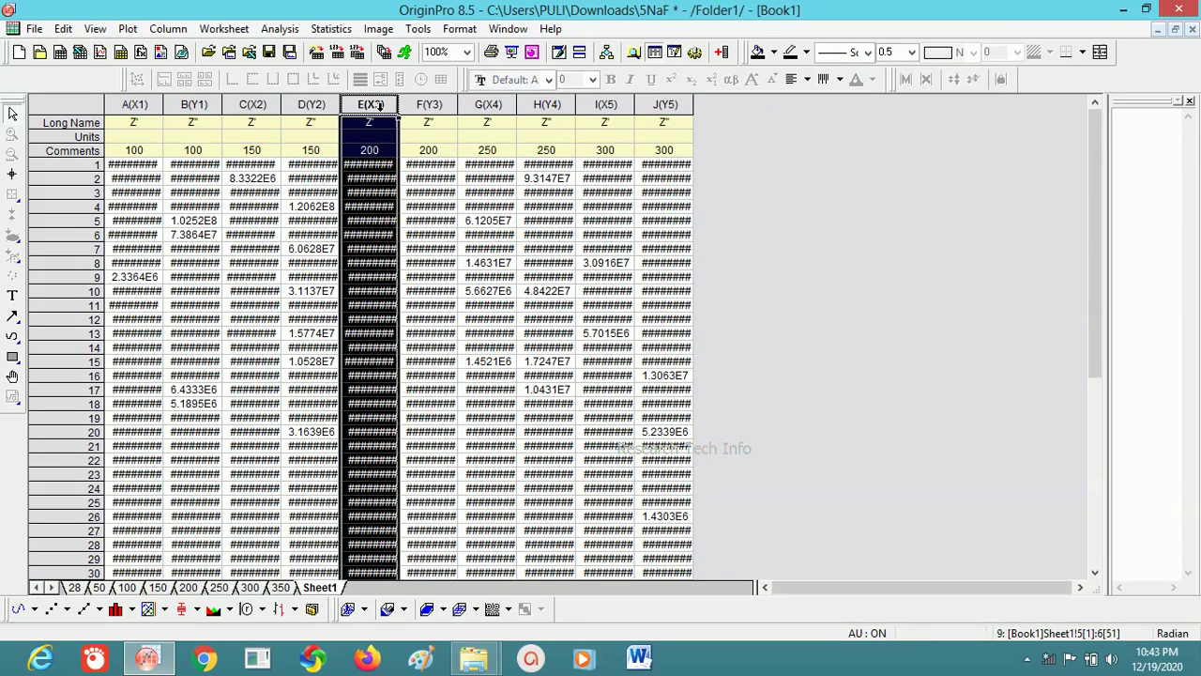
drag(378, 106, 429, 106)
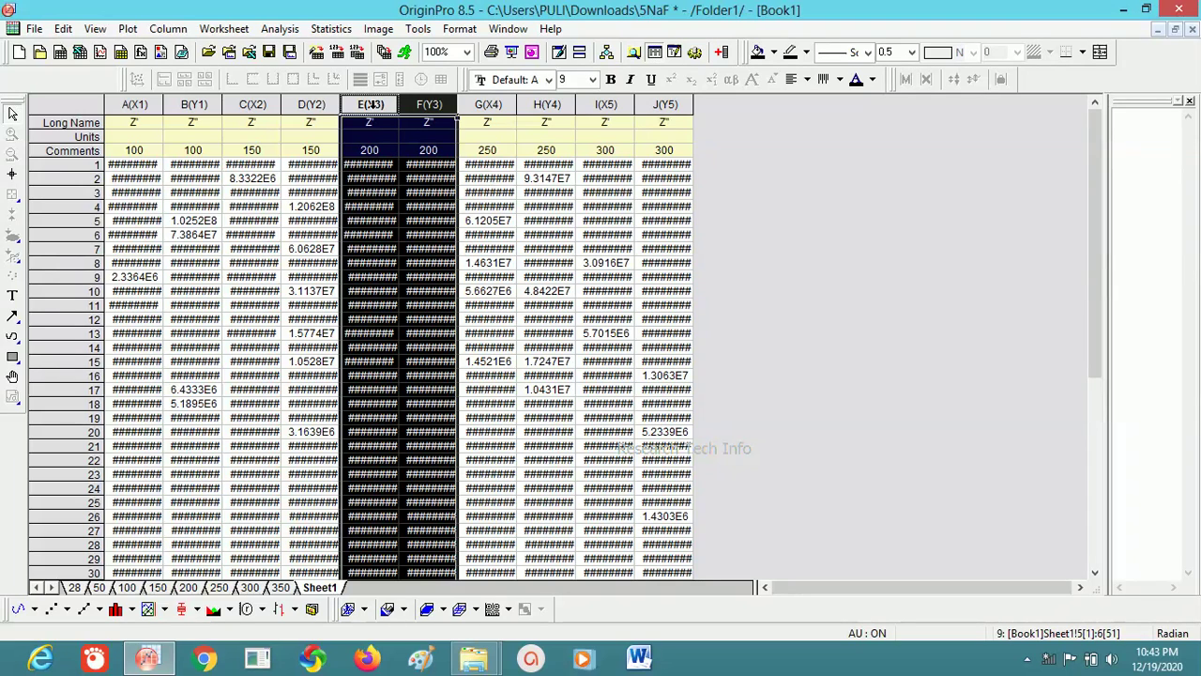
click(87, 611)
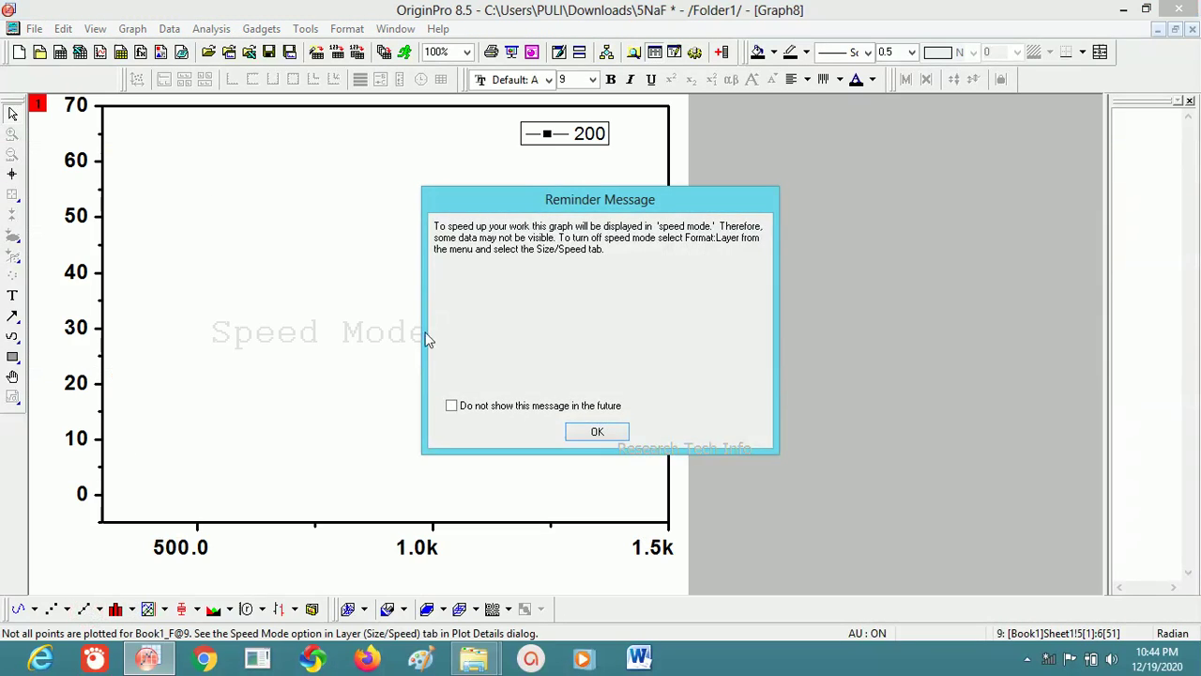
click(597, 432)
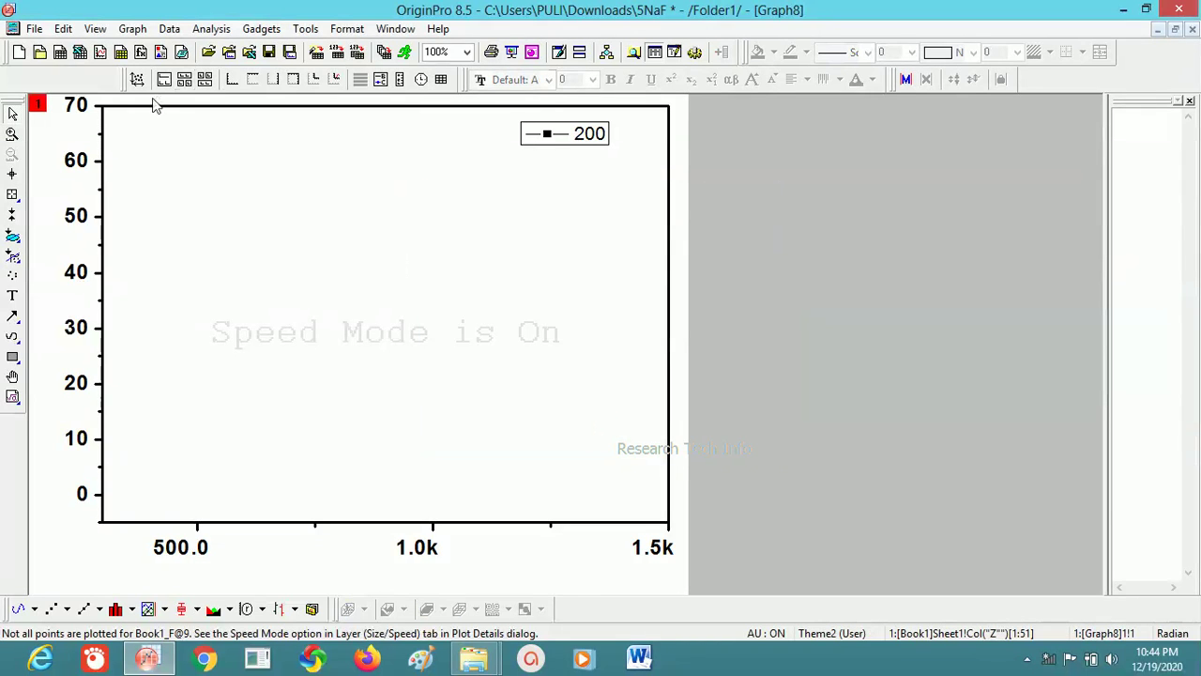
click(137, 79)
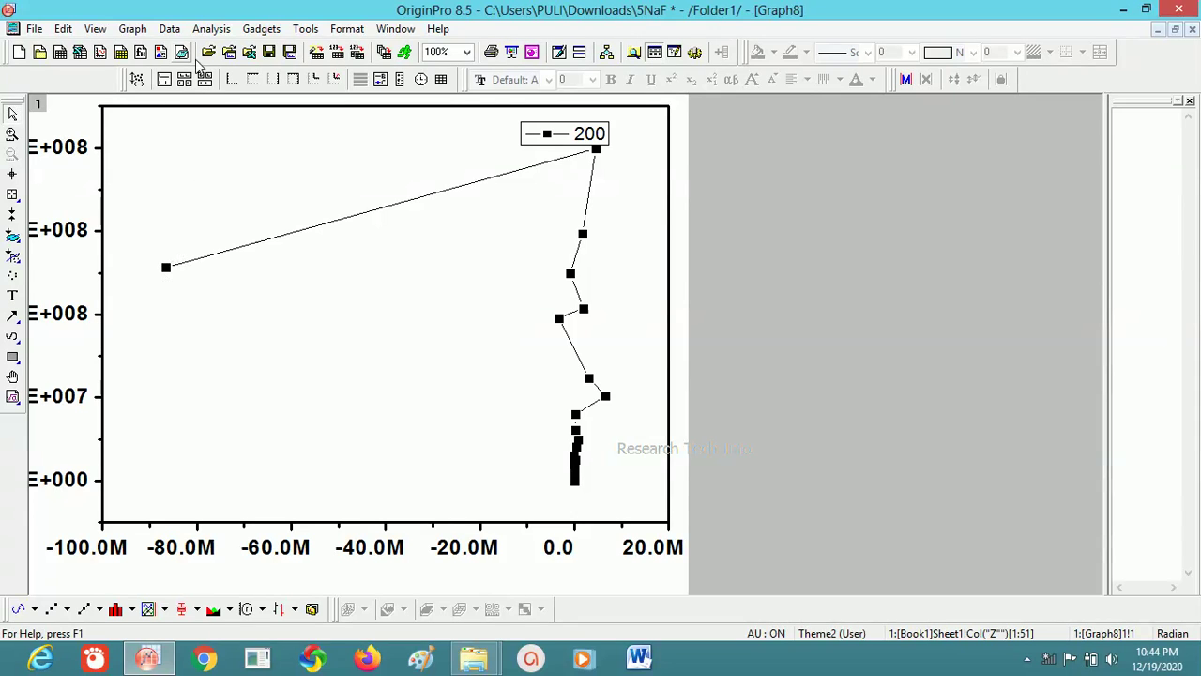
Remove the isolated bad data point at the far negative X end of the 200 curve.
click(170, 29)
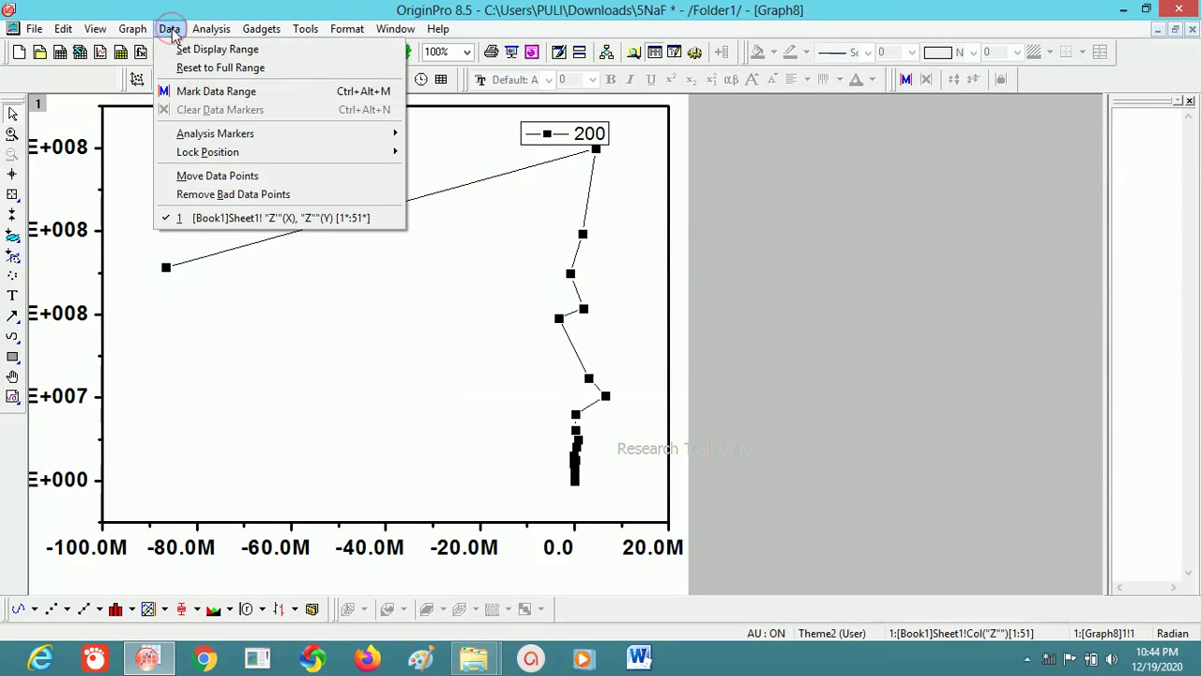
click(228, 194)
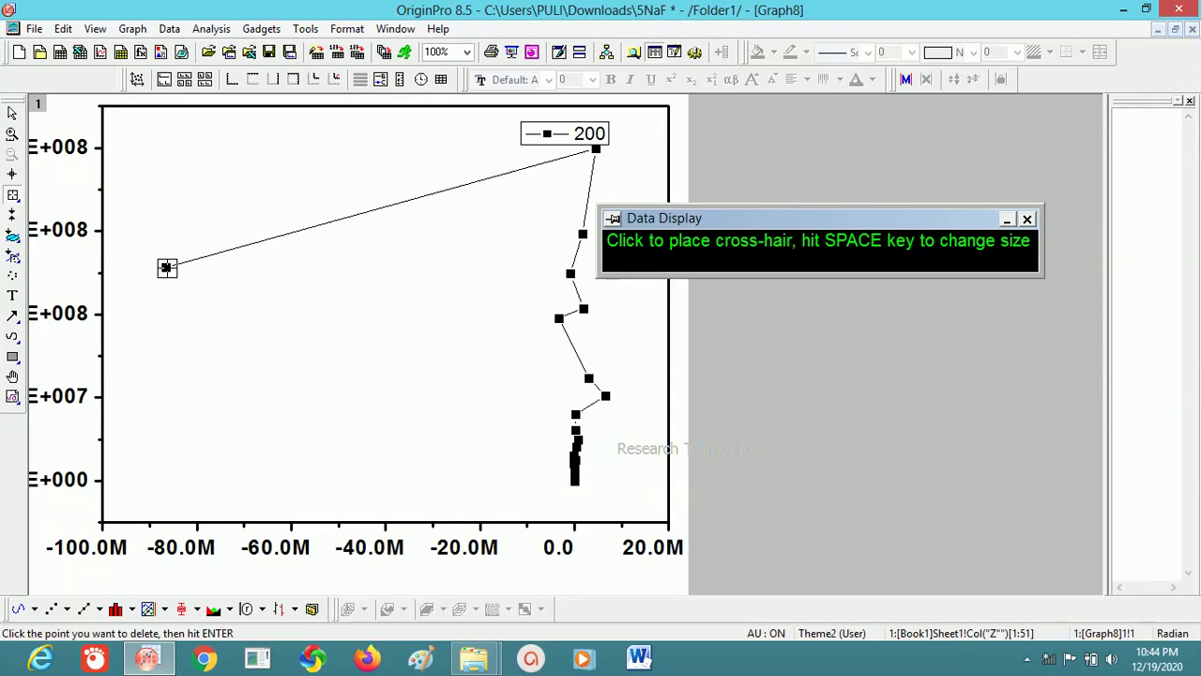
click(167, 268)
key(Return)
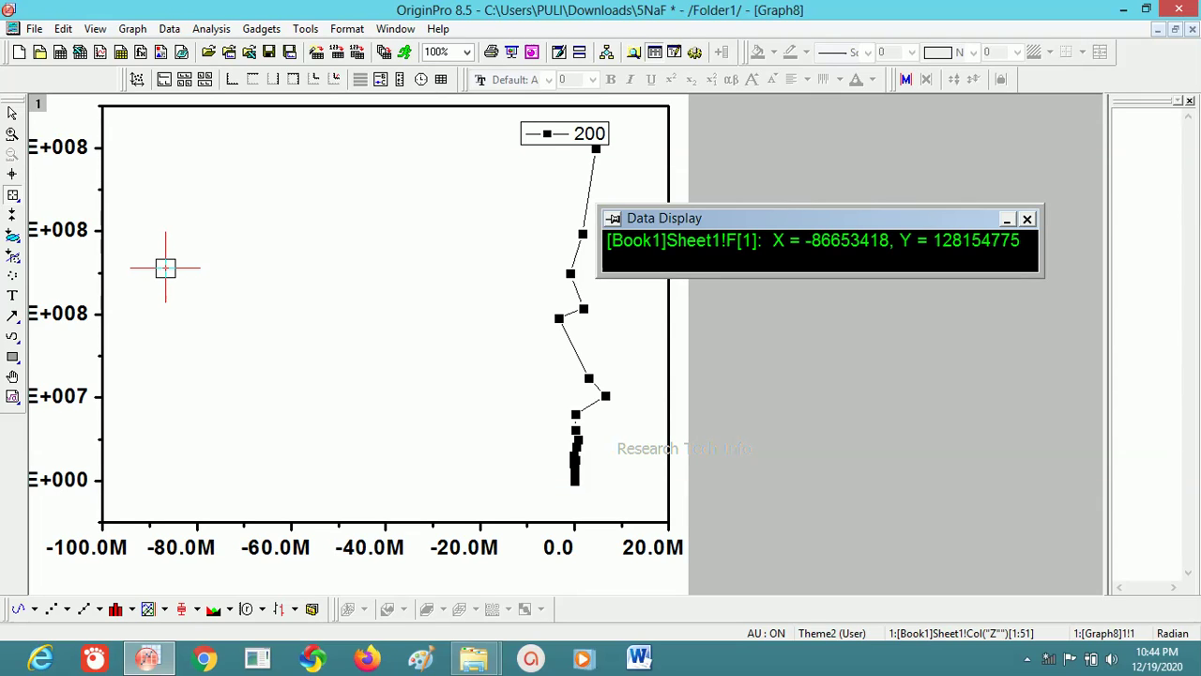
click(170, 29)
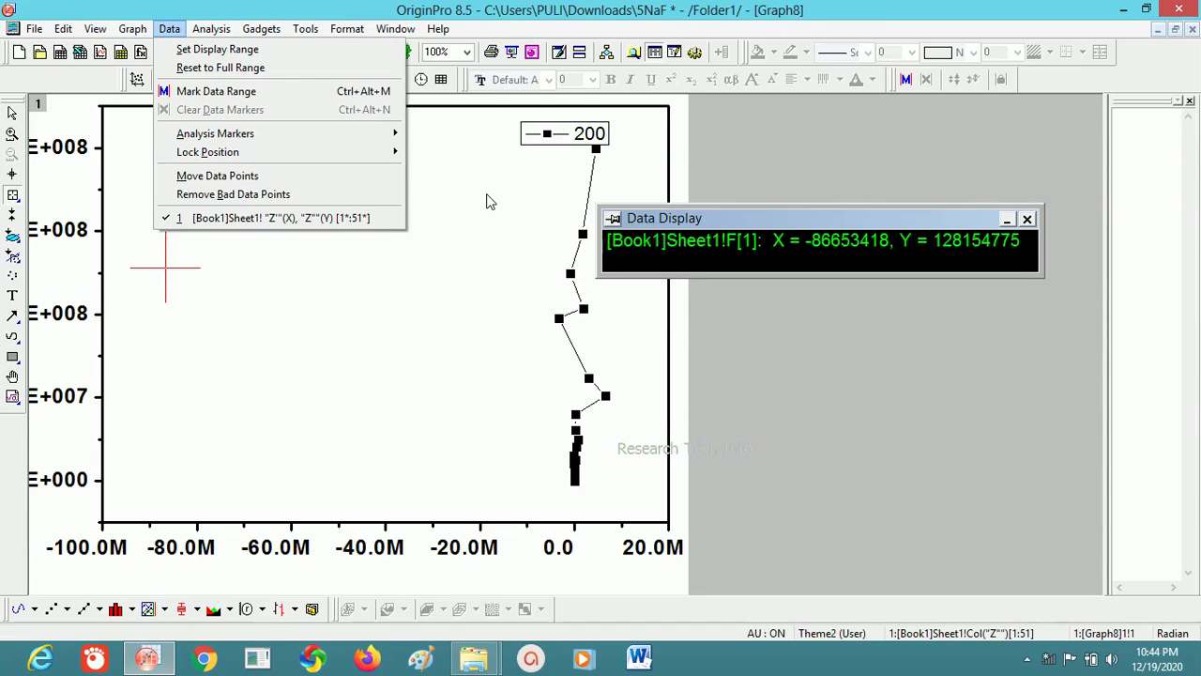
click(166, 479)
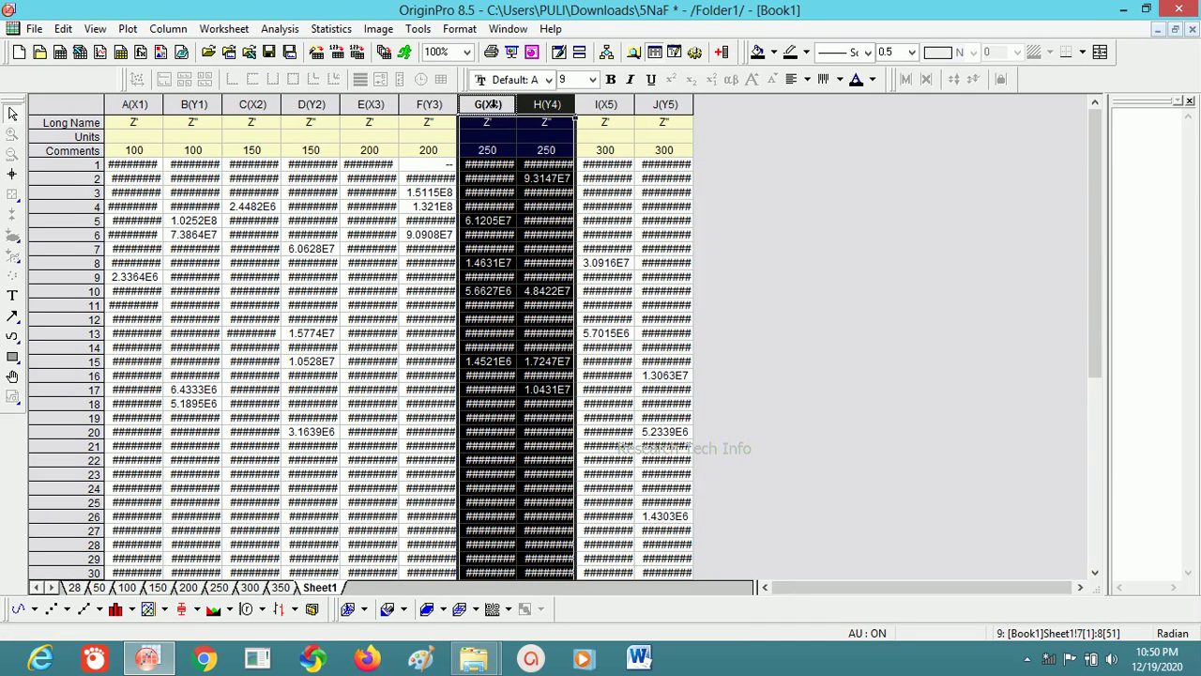
Plot worksheet columns G to J together as a line and symbol graph and rescale it to fit the data.
drag(488, 106, 660, 109)
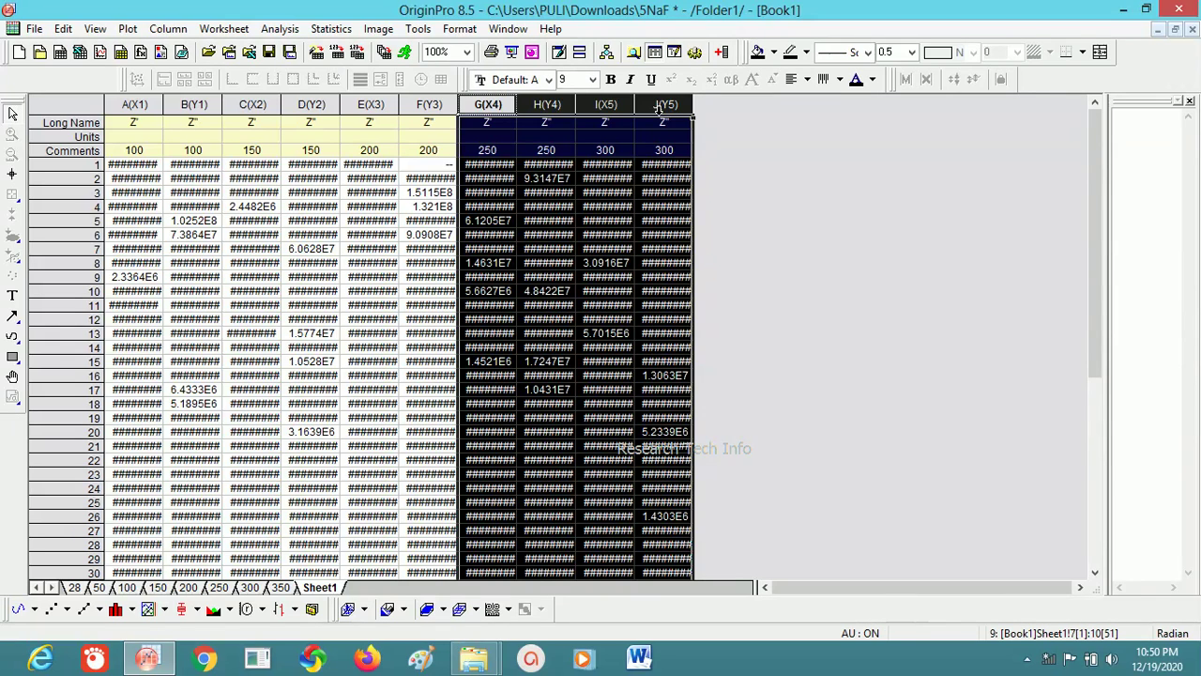
click(84, 609)
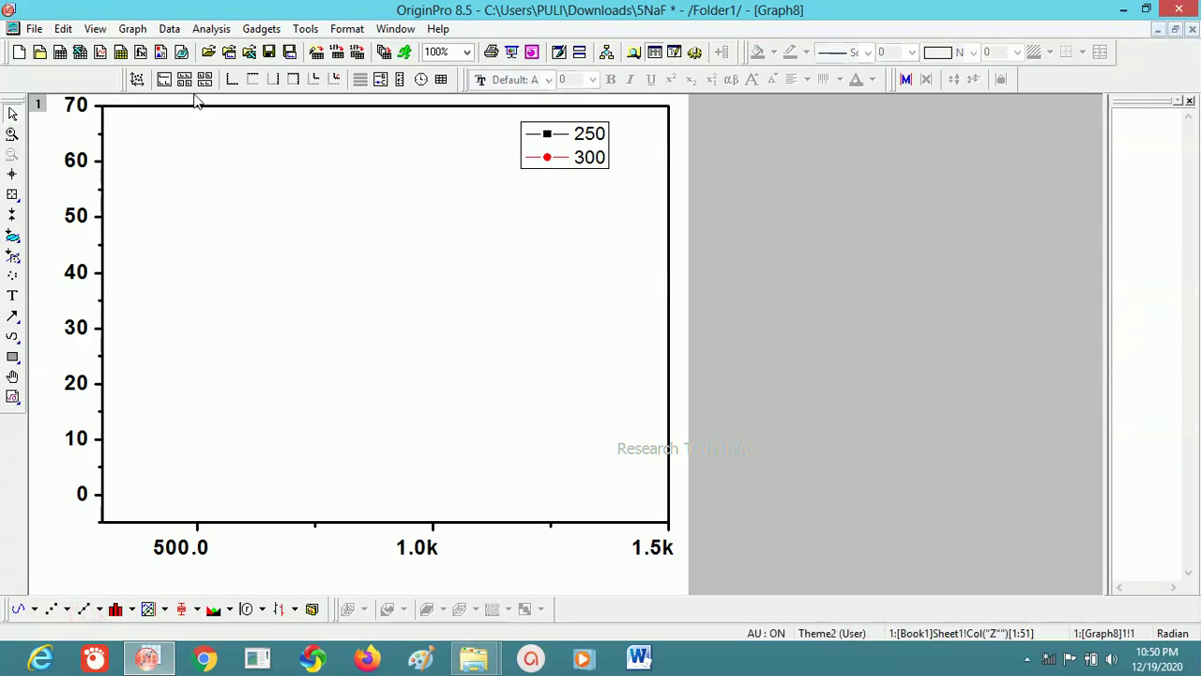
click(137, 79)
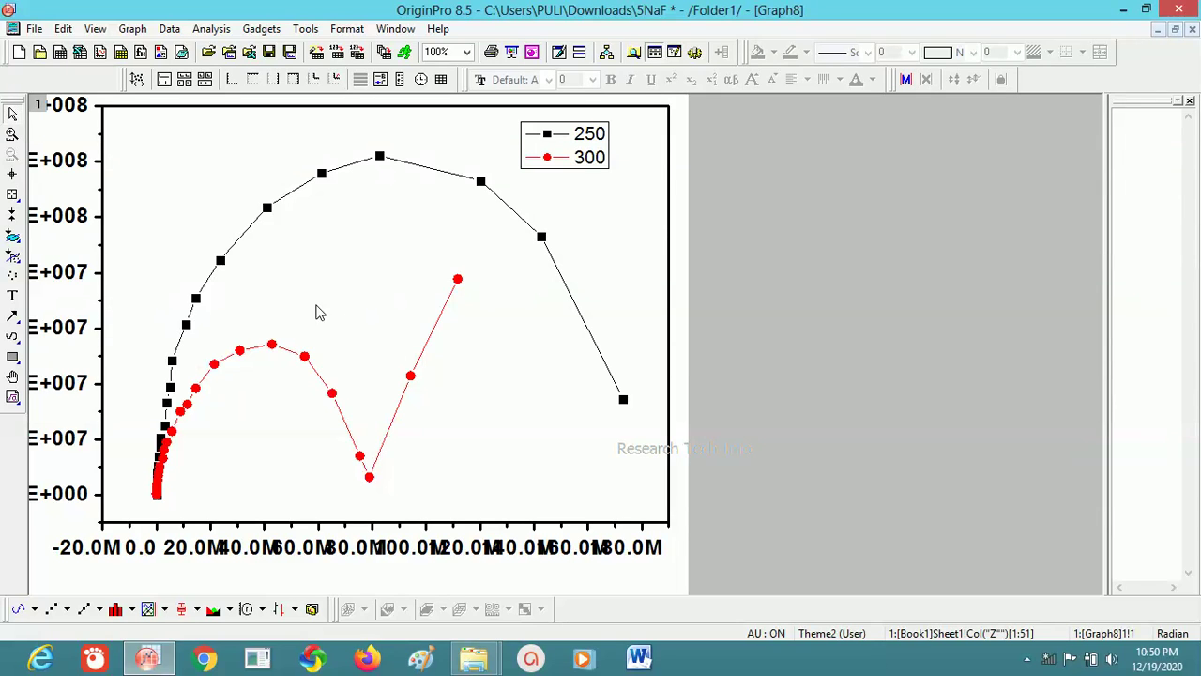
Start the Y axis at 0 and format its tick labels as Engineering:1k with 0 decimal places.
double_click(73, 333)
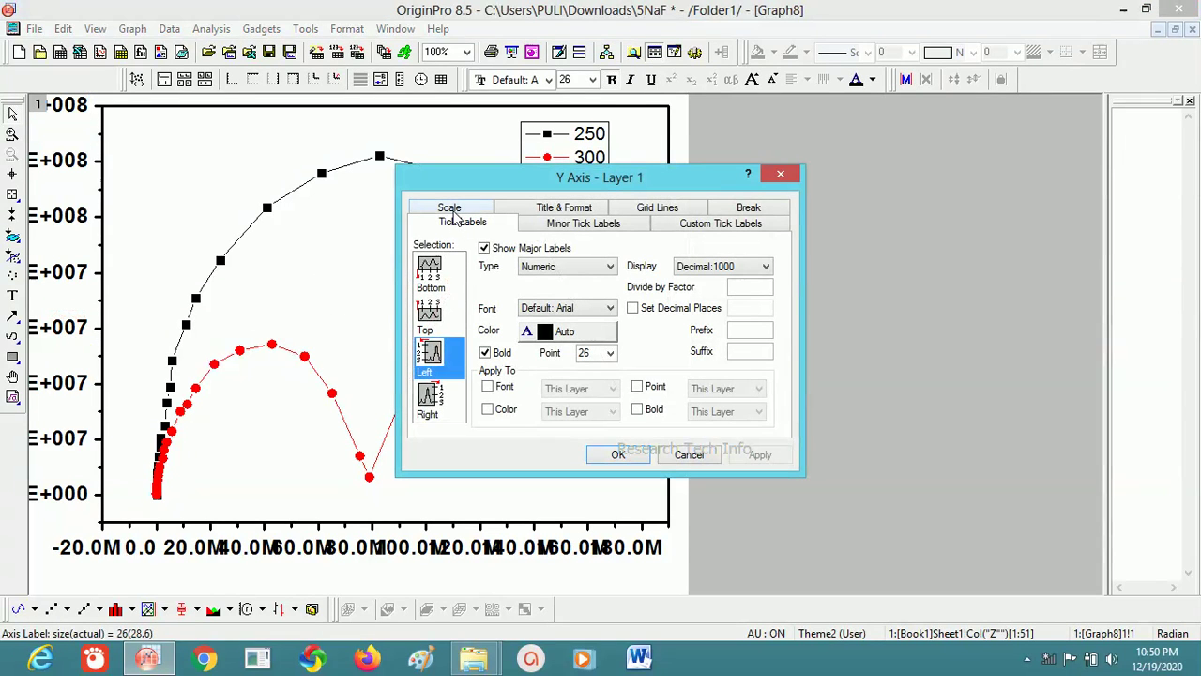
click(453, 213)
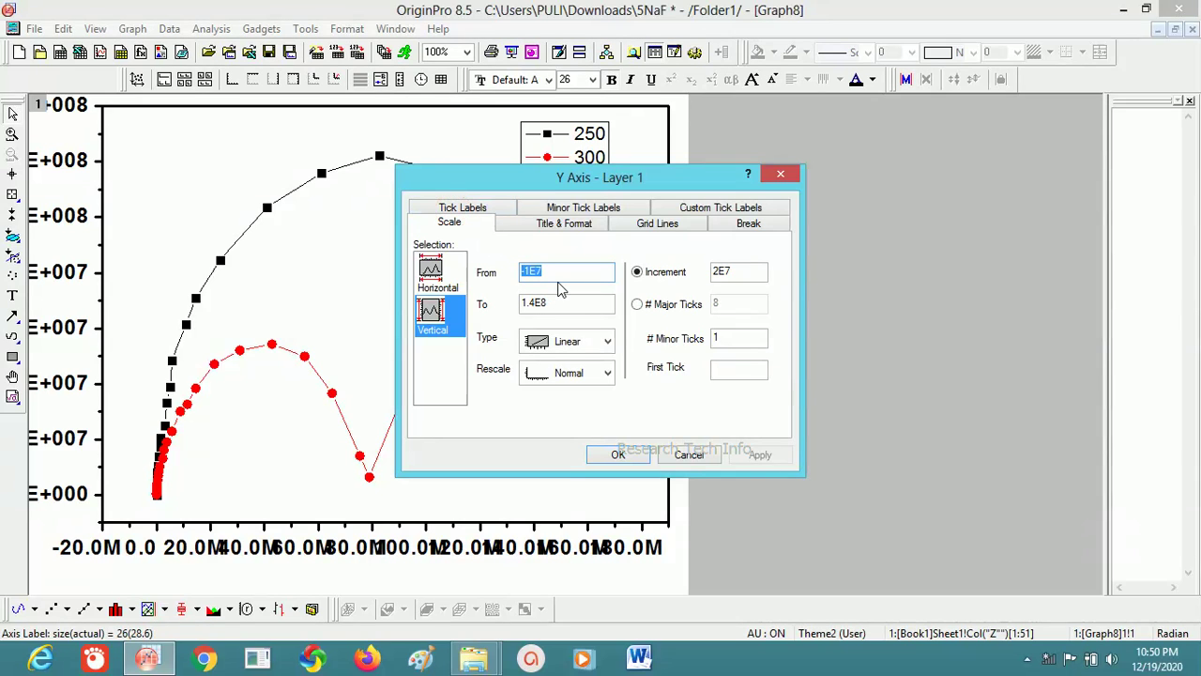
text(0)
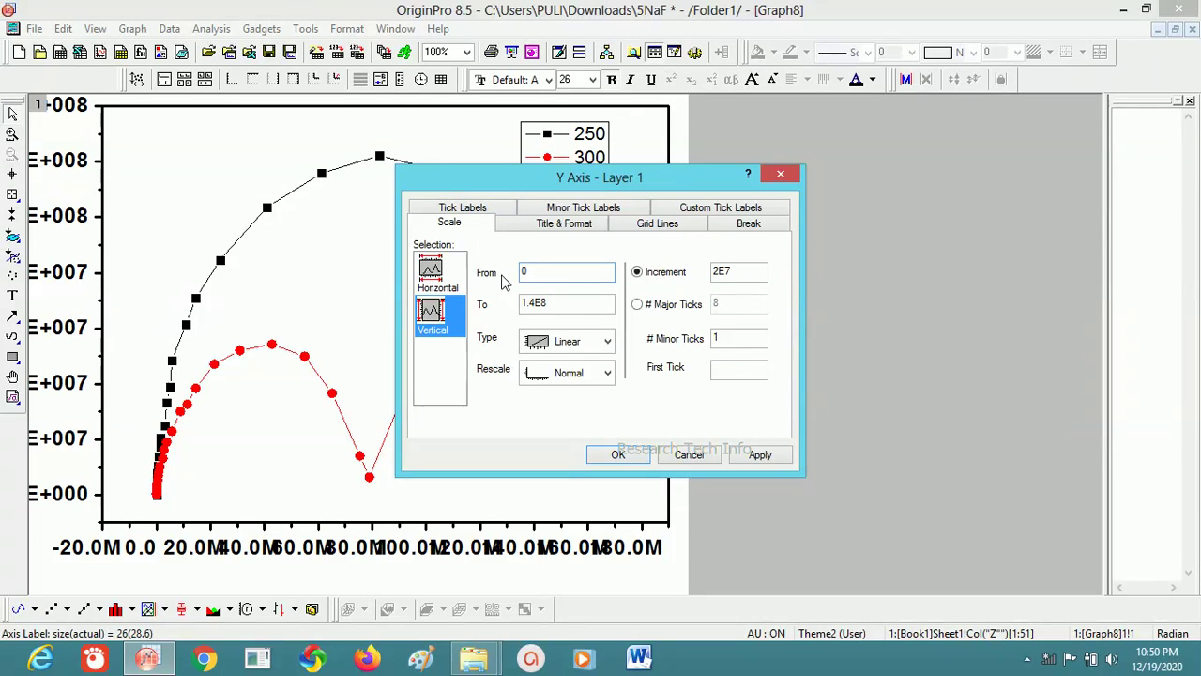
click(480, 209)
click(766, 268)
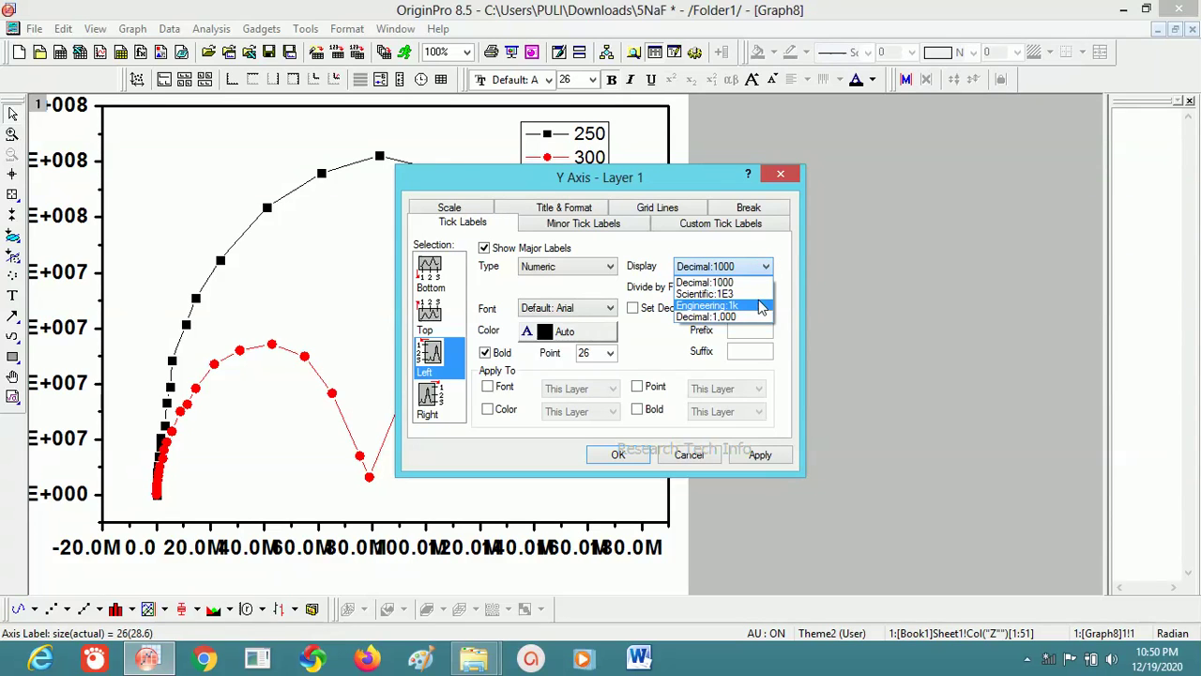
click(758, 308)
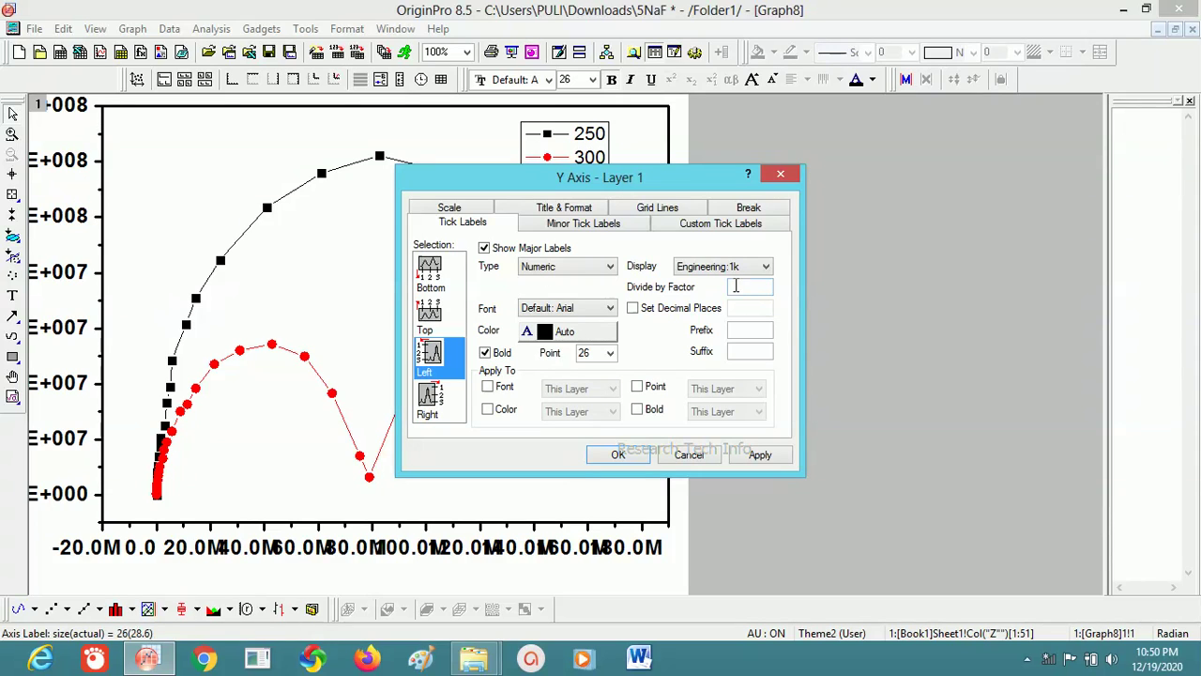
click(633, 308)
click(764, 308)
text(0)
Set the bottom X axis tick labels to 0 decimal places and apply the label formatting.
click(433, 274)
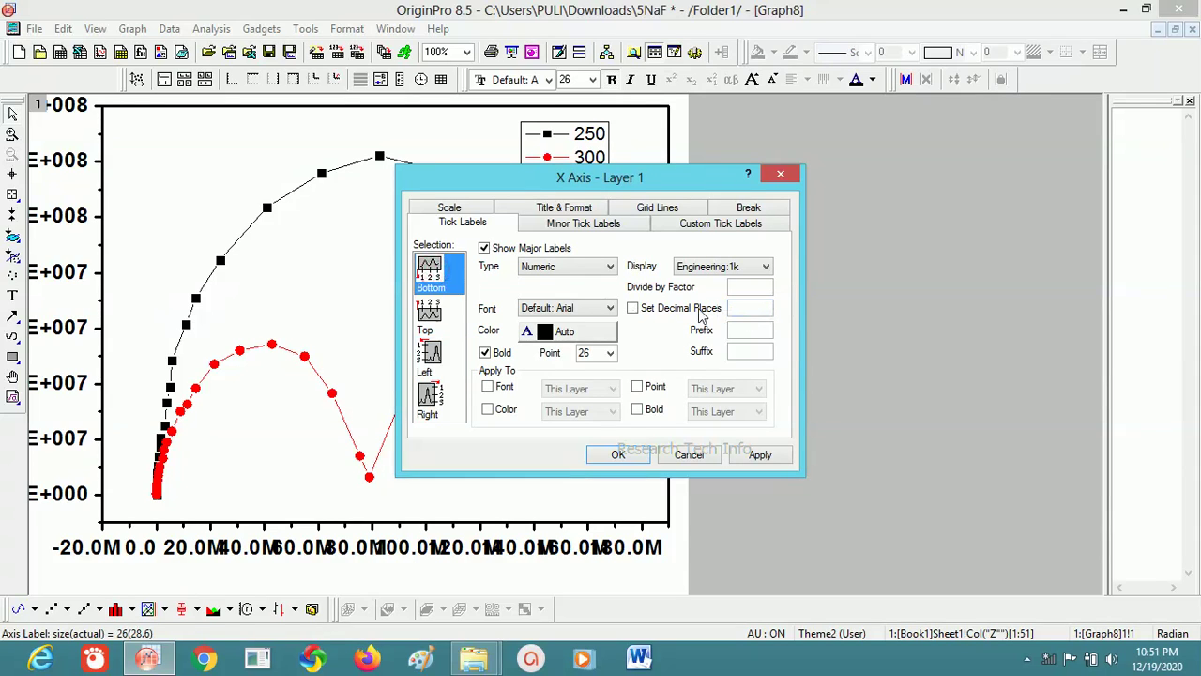
click(634, 310)
text(0)
click(760, 454)
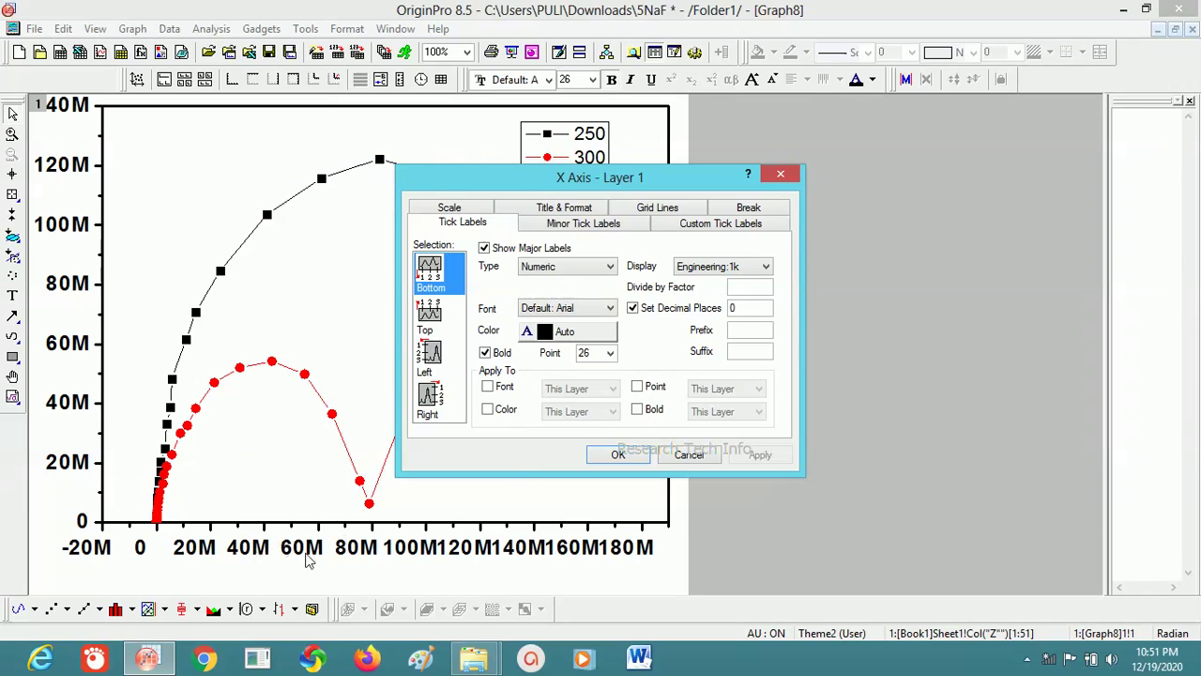
Set the X axis major tick increment to 50M.
click(447, 210)
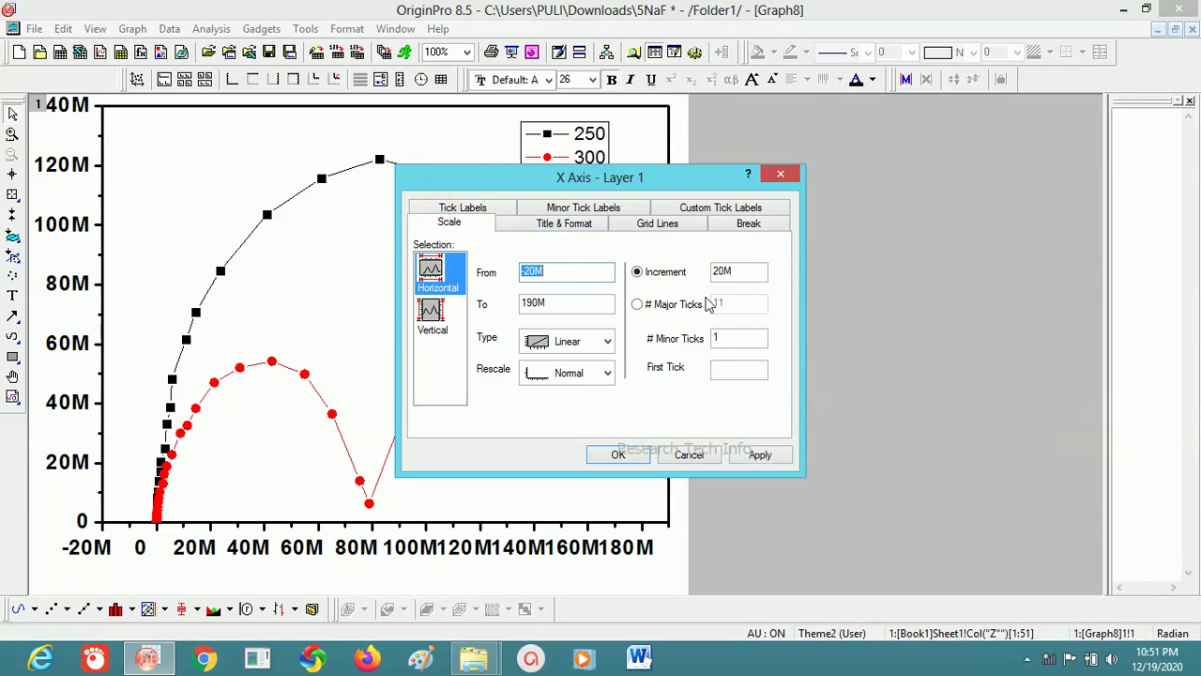
click(720, 272)
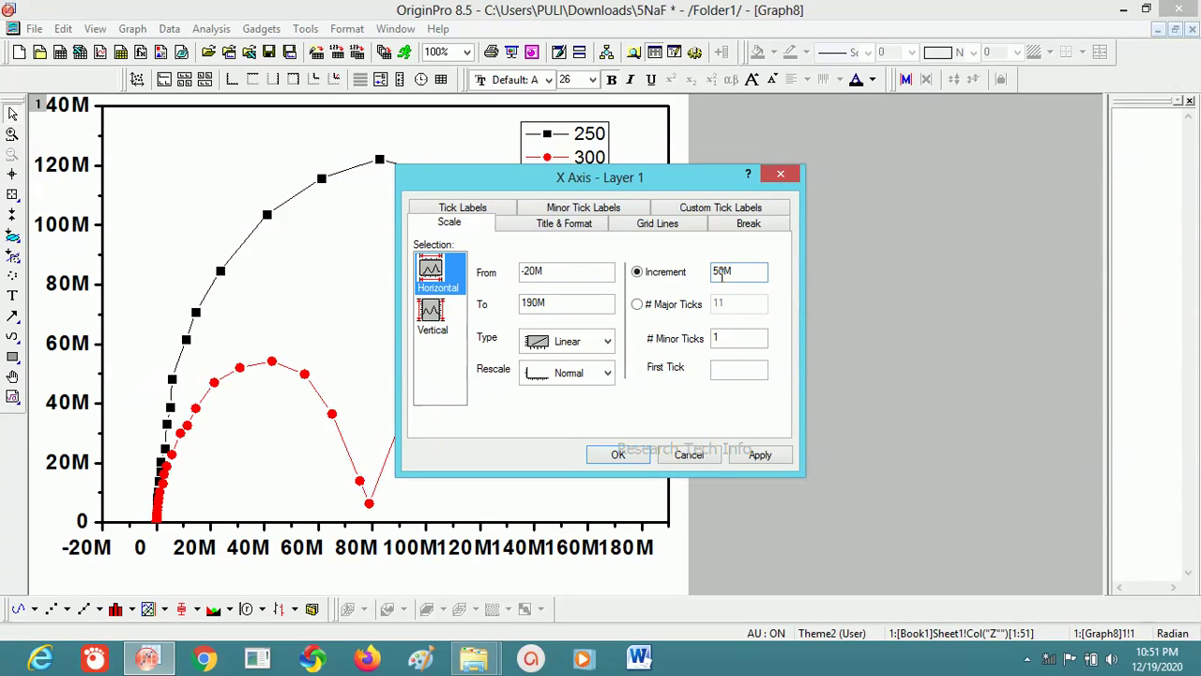
click(759, 454)
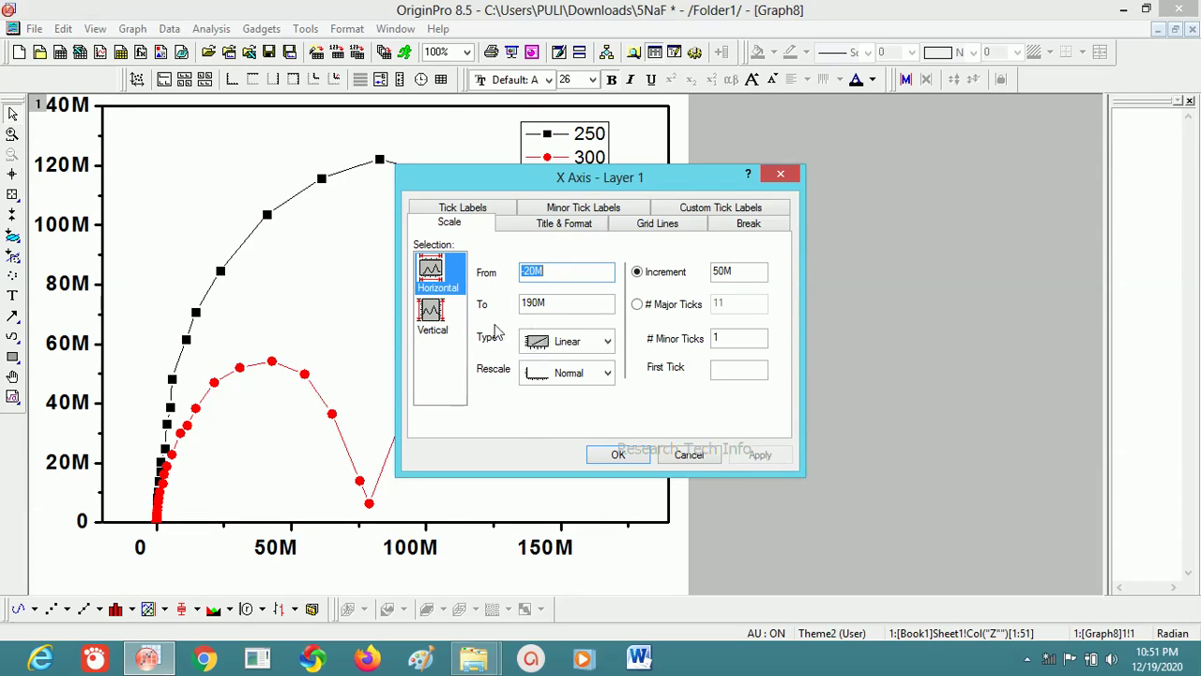
Set the Y axis upper limit to 190M and the X axis lower limit to 0.
click(447, 325)
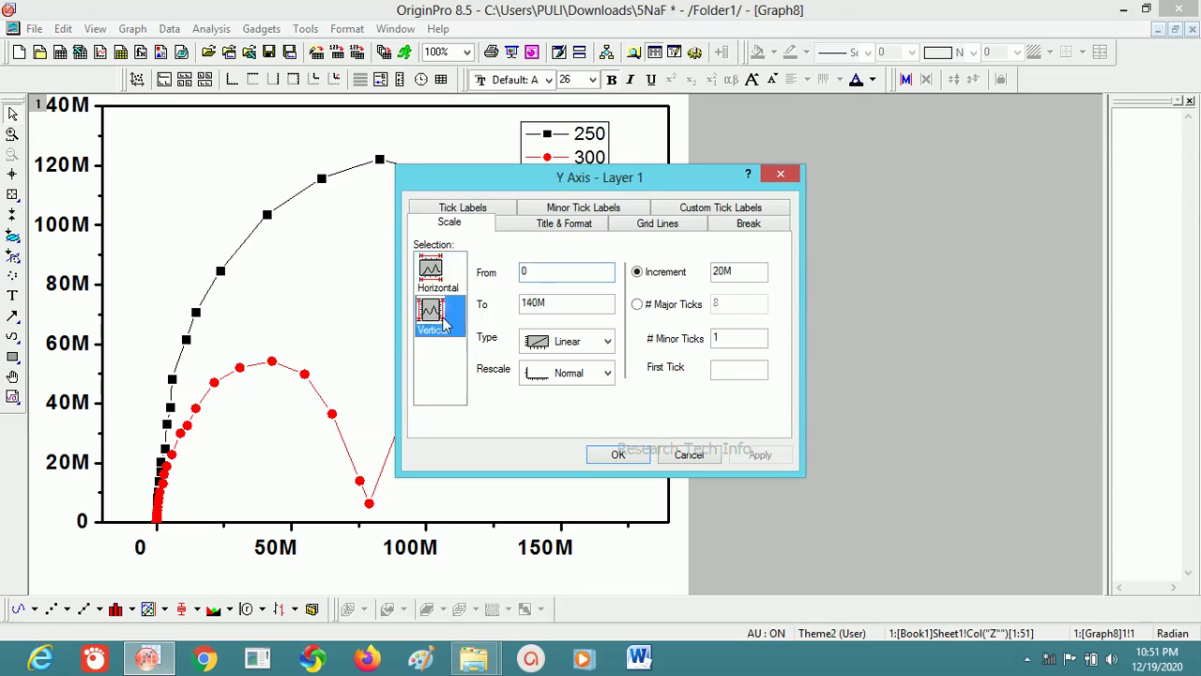
click(532, 303)
key(BackSpace)
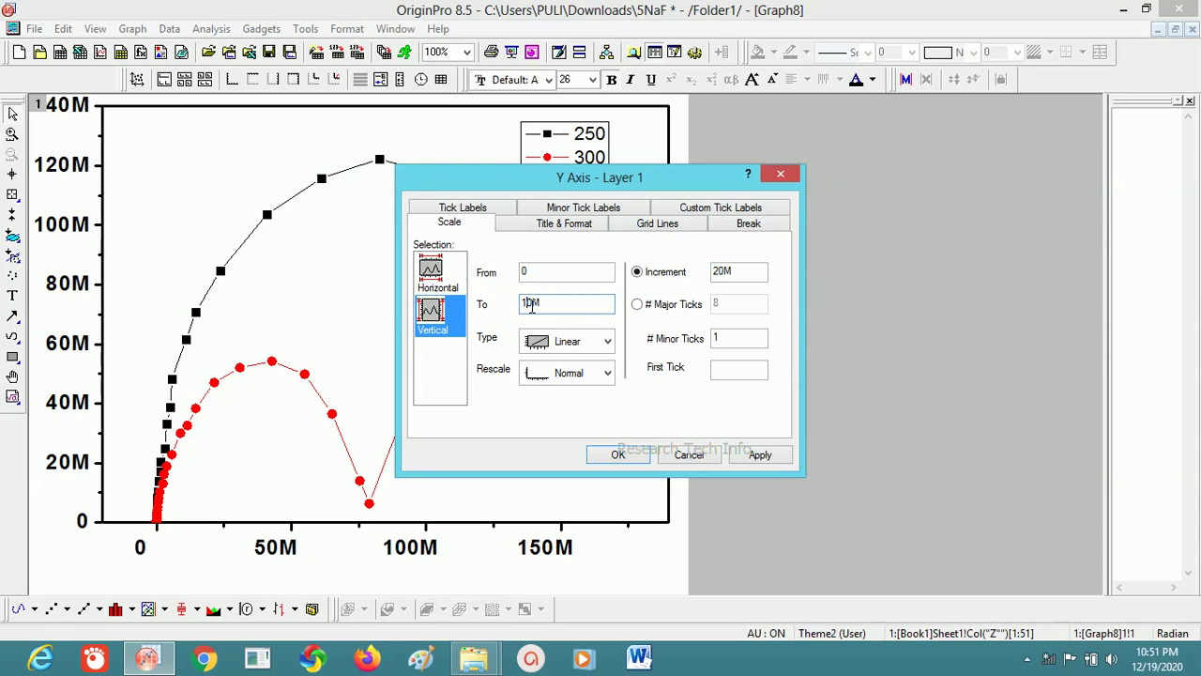
click(449, 277)
drag(548, 271, 516, 272)
text(0)
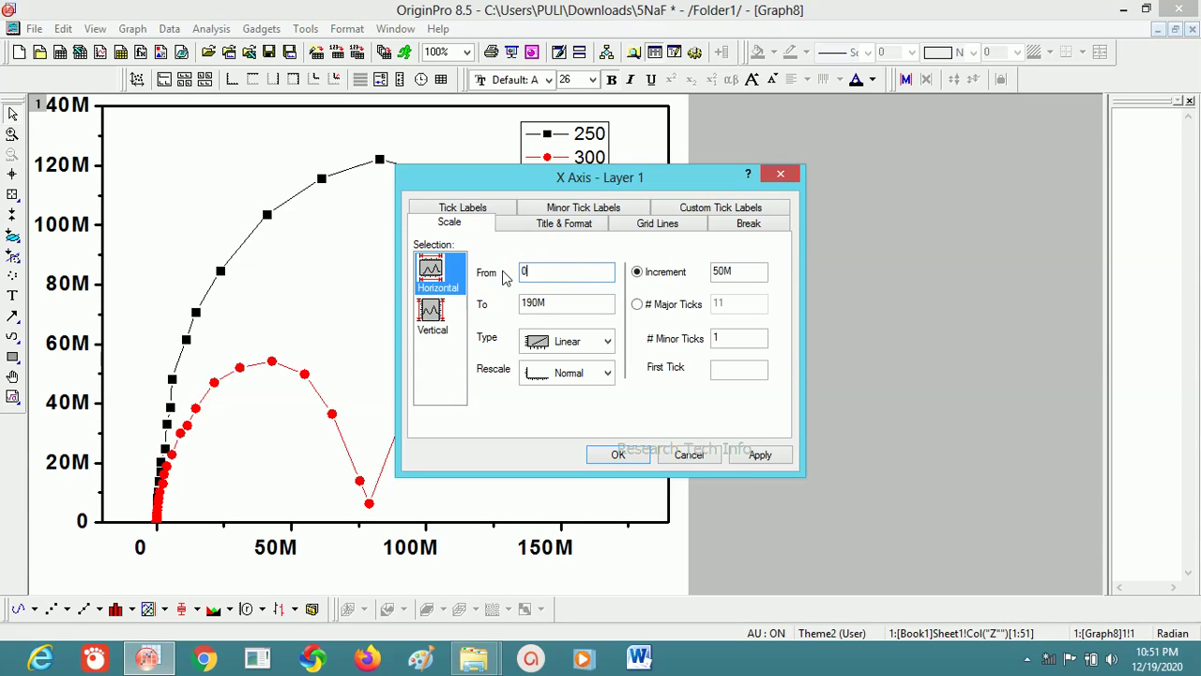
click(760, 454)
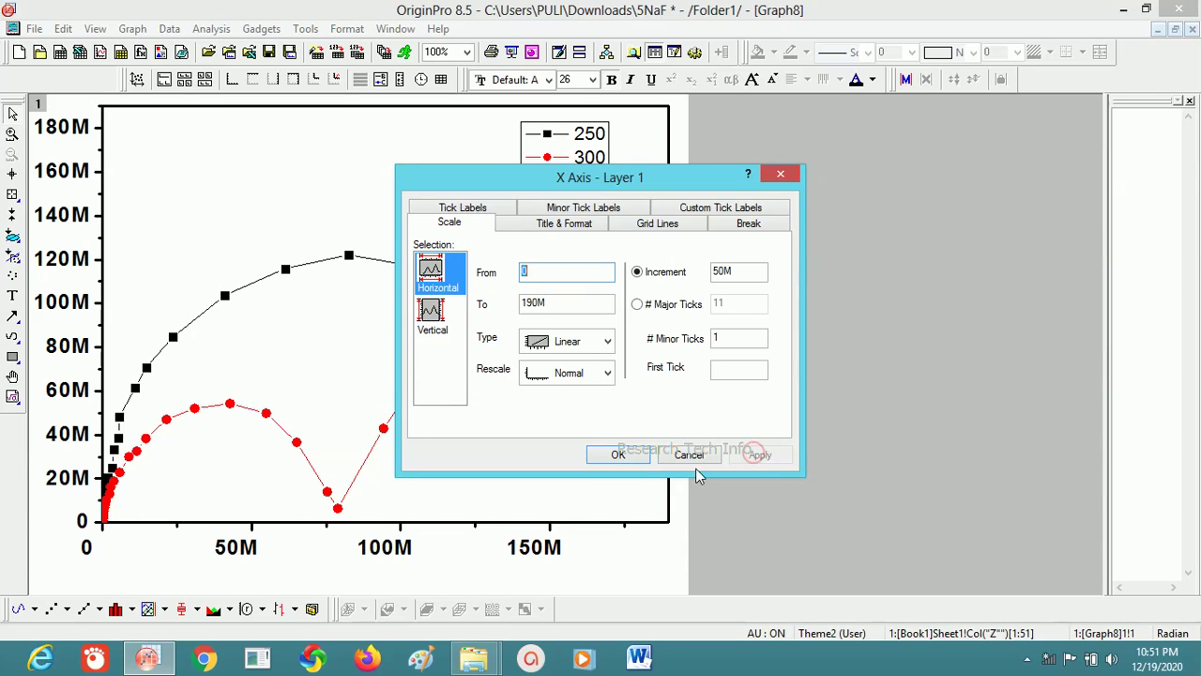
click(618, 454)
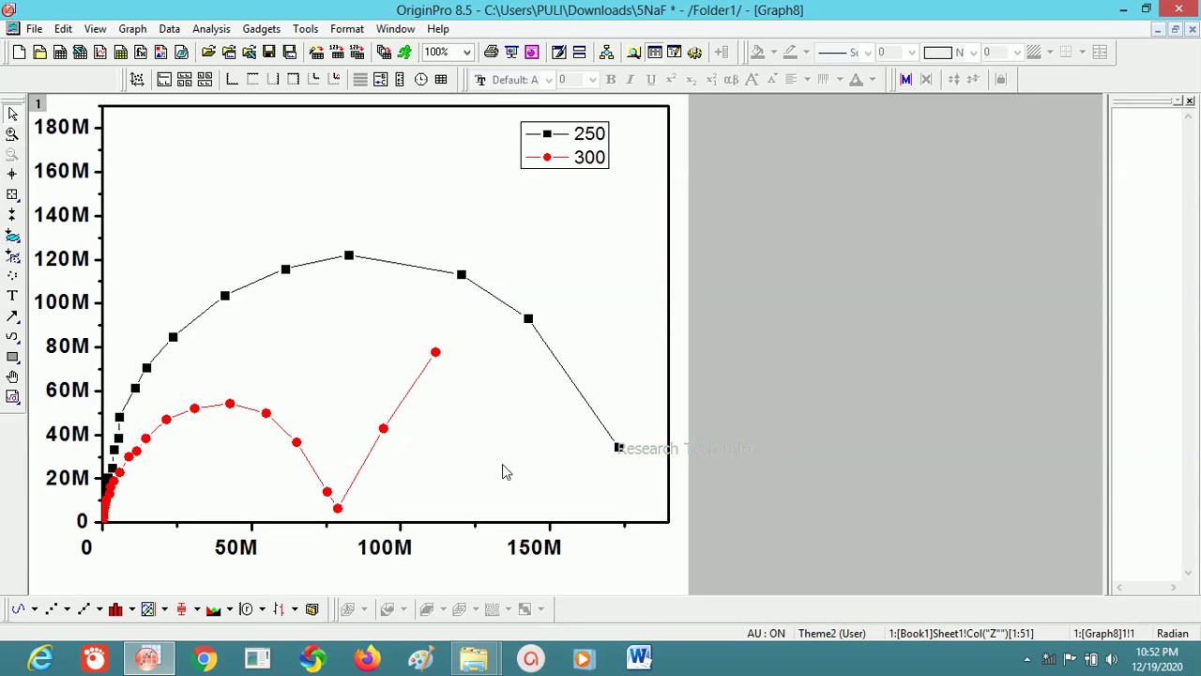
Move two uneven points on the lower part of the 300 curve to about X 2.08M, Y 13.9M and X 11.3M, Y 34.1M.
click(13, 137)
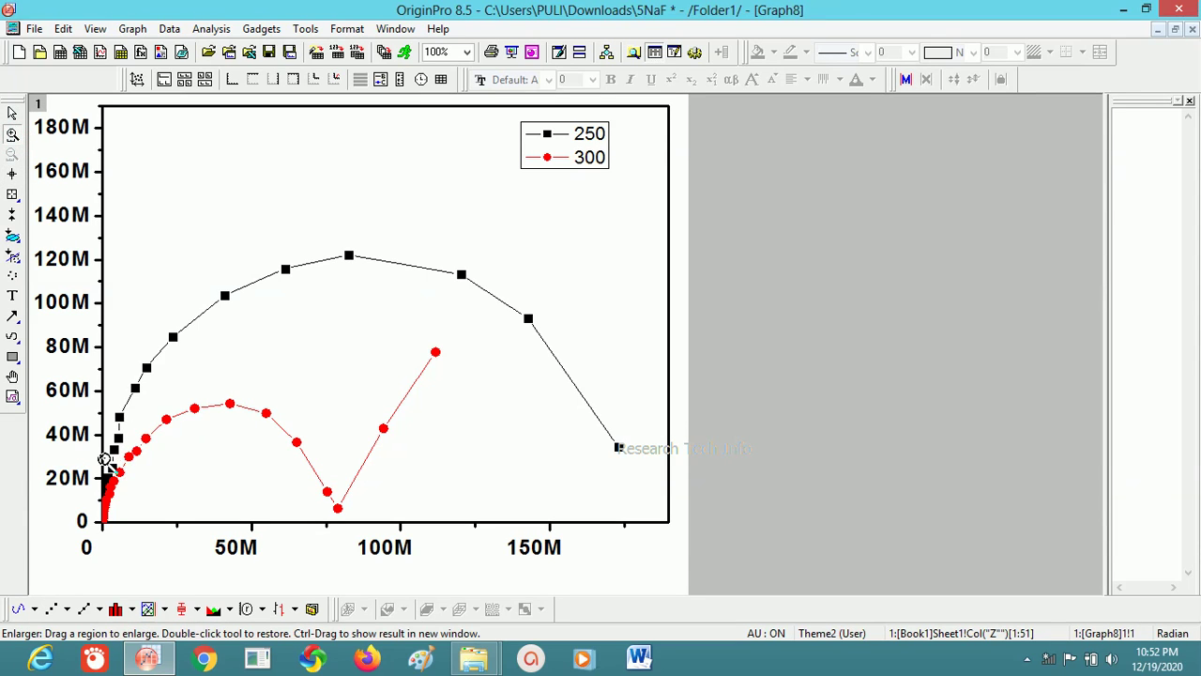
drag(183, 325, 100, 530)
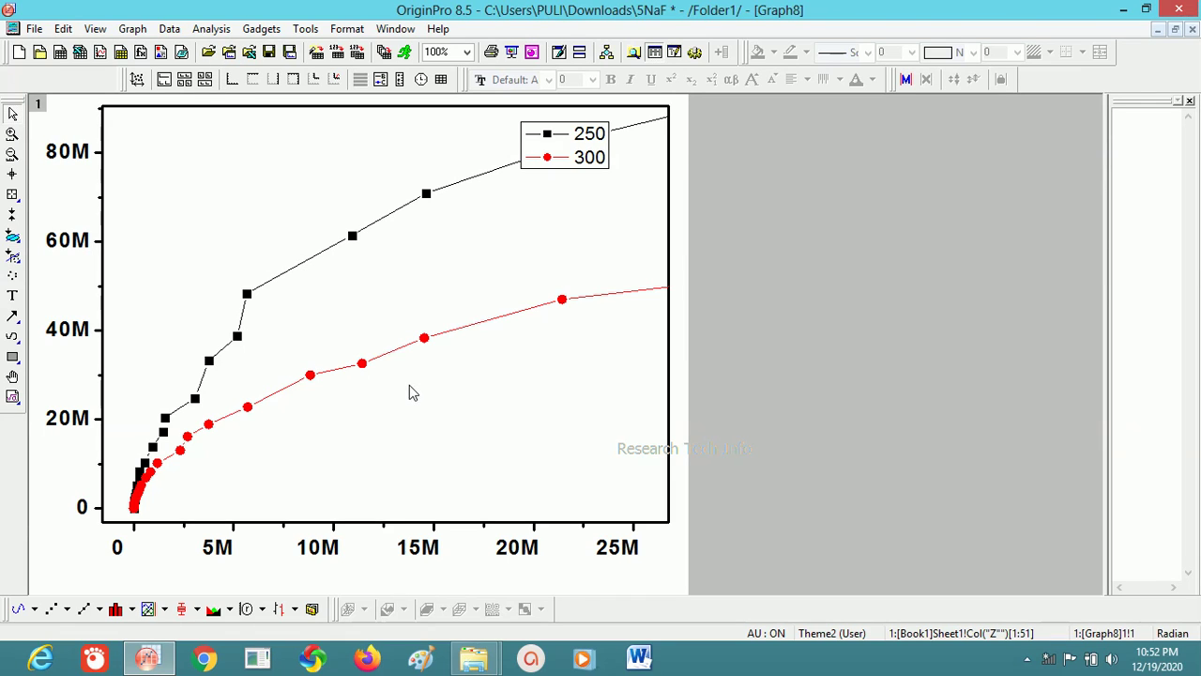
click(170, 29)
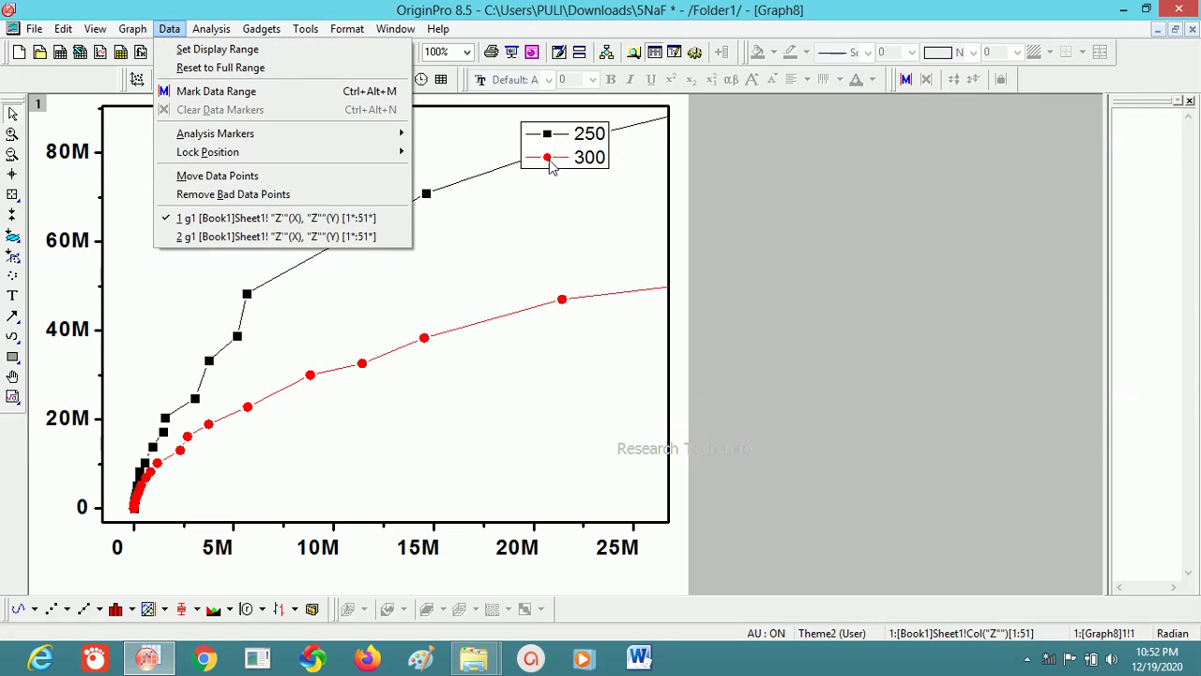
click(174, 238)
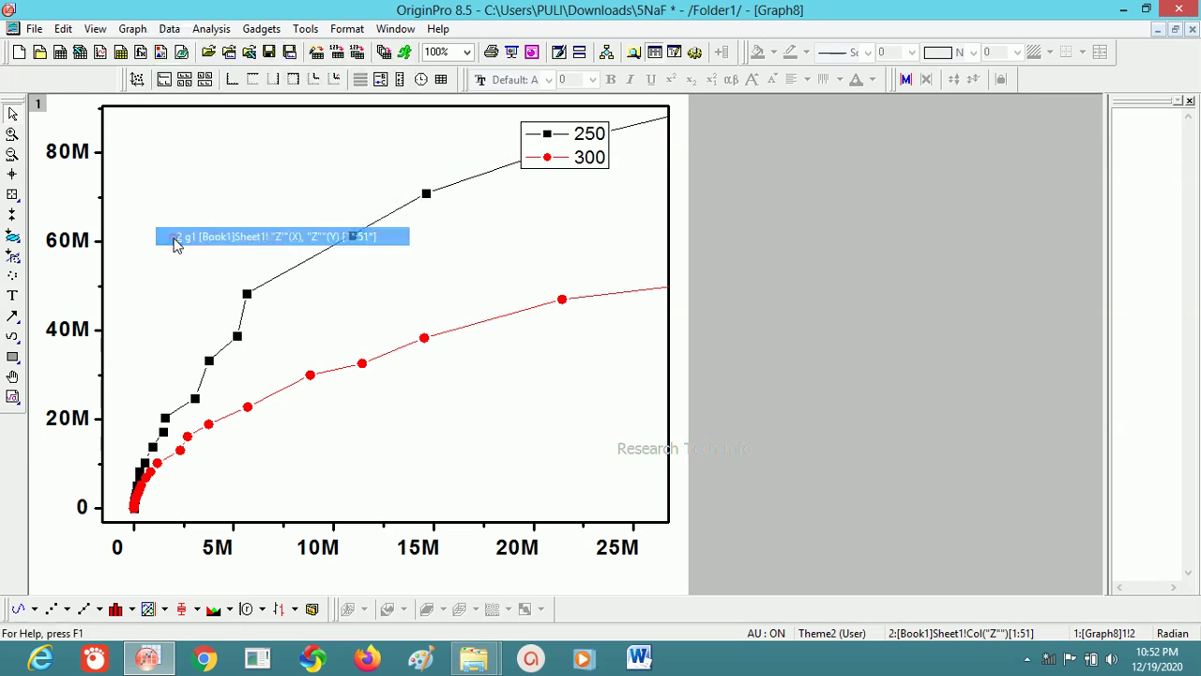
click(168, 28)
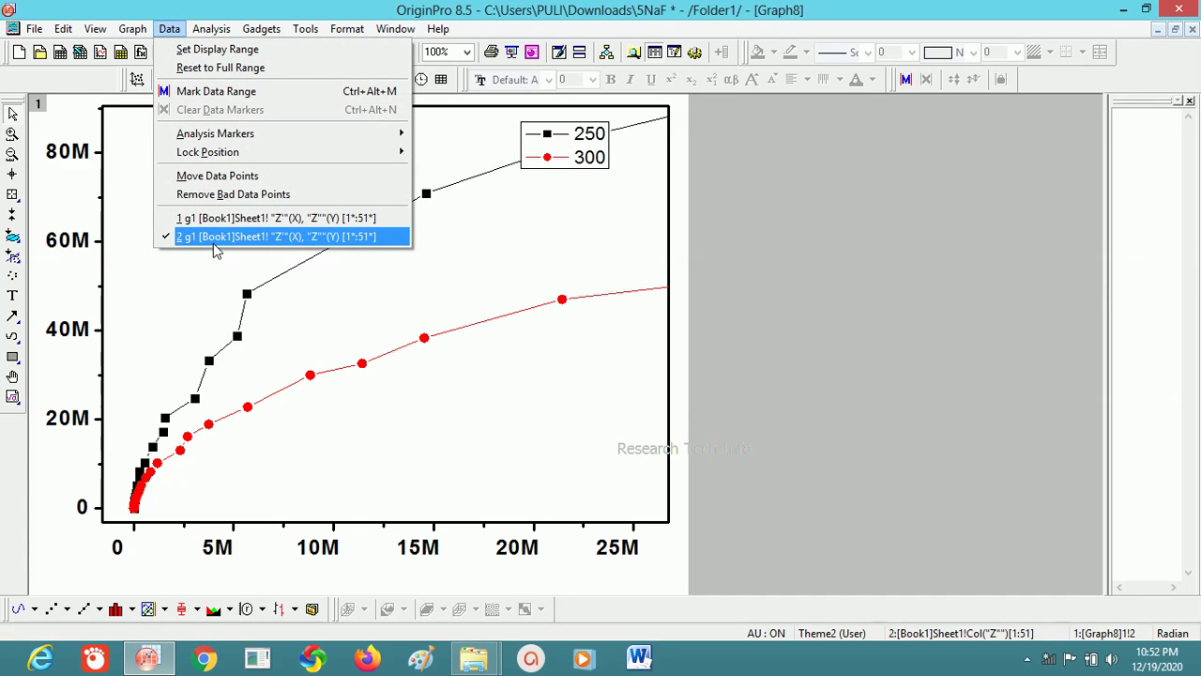
click(170, 29)
click(170, 29)
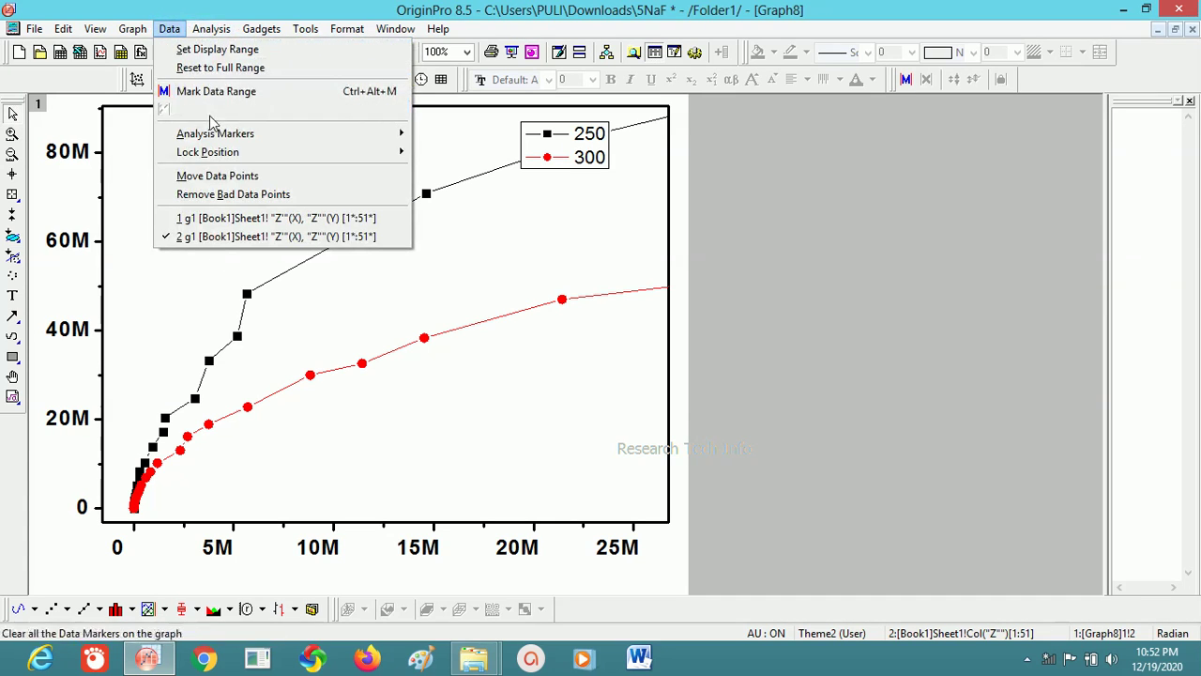
click(223, 181)
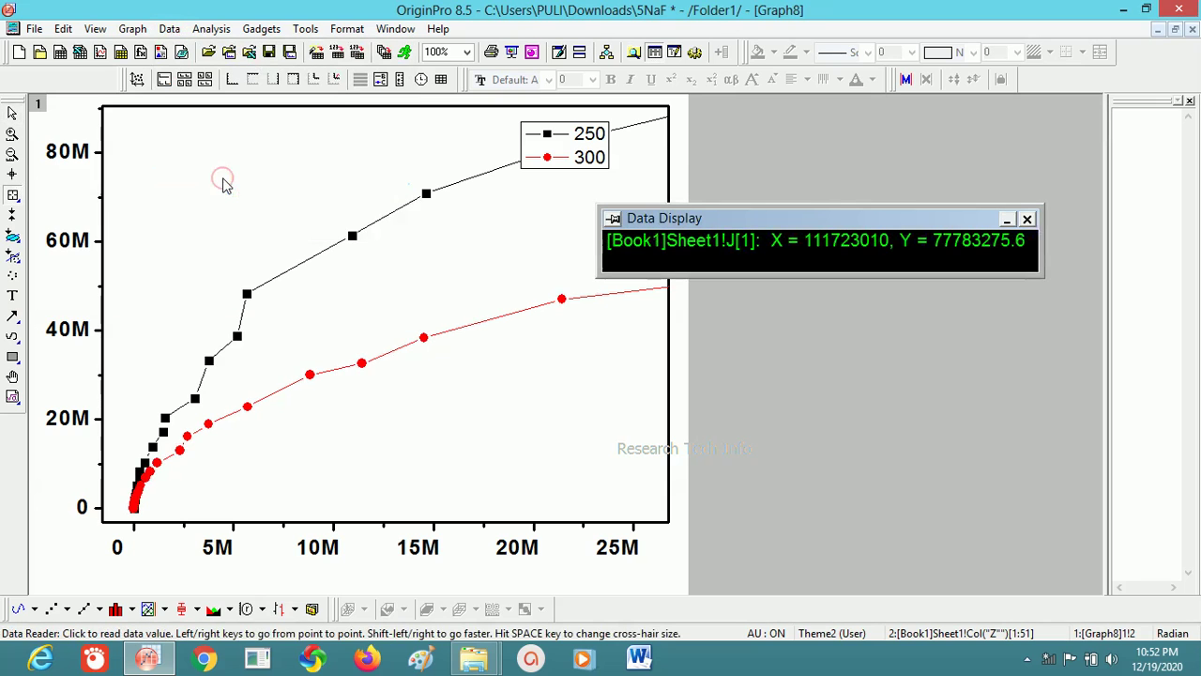
click(178, 450)
drag(178, 451, 175, 446)
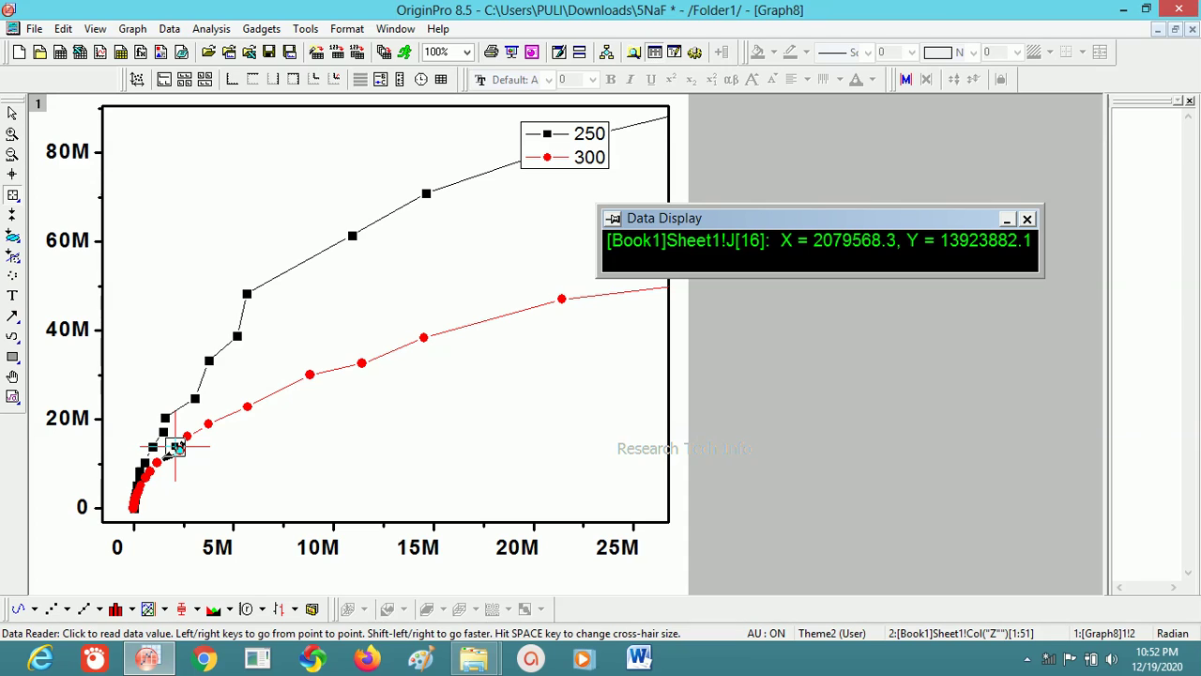
click(361, 361)
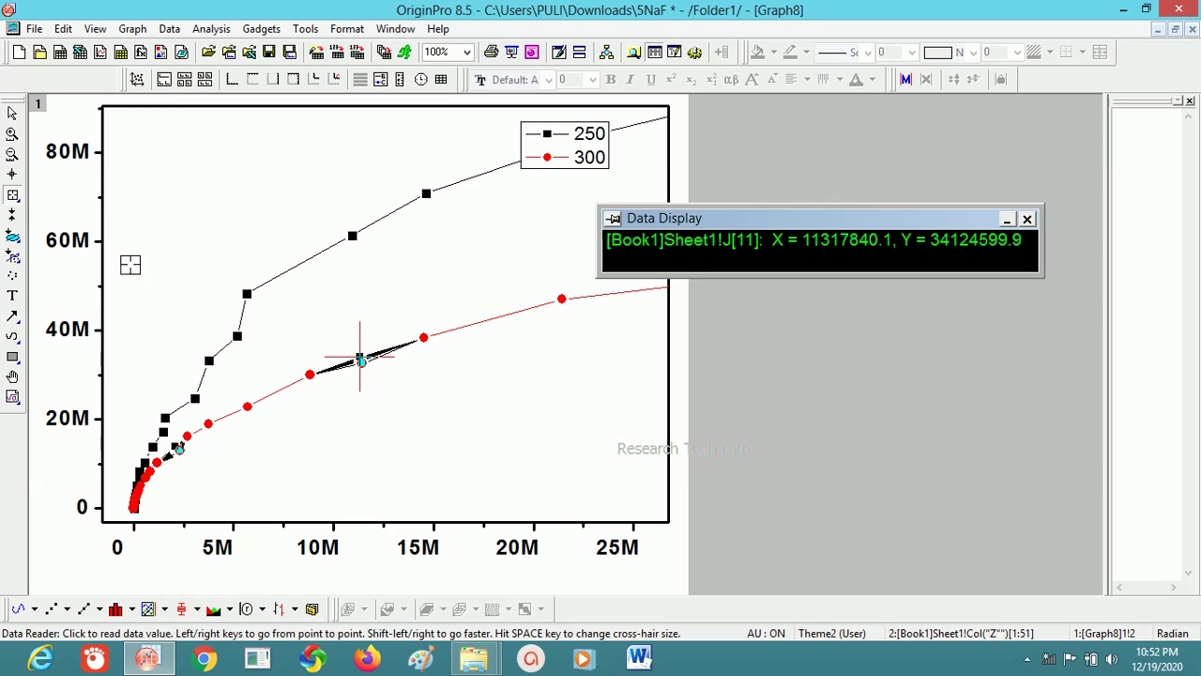
click(12, 111)
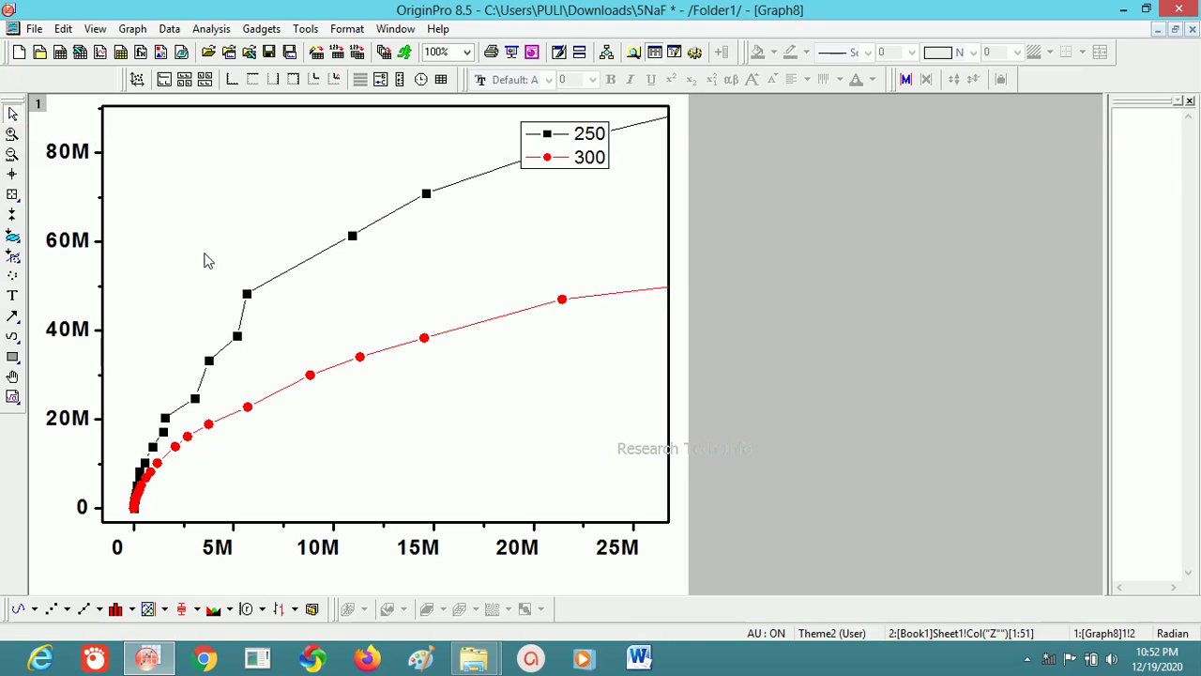
Move the uneven points on the lower 250 curve into a smoother arc, including to about X 4.06M, Y 31.7M and X 5.34M, Y 37.7M.
click(171, 31)
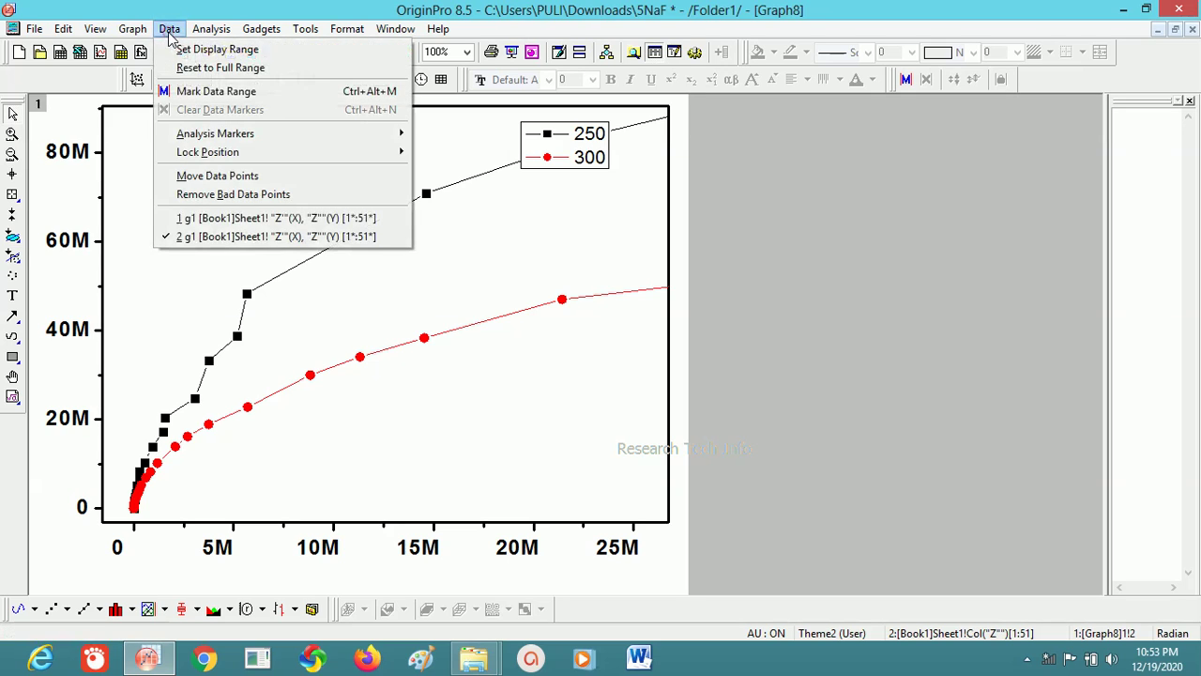
click(173, 220)
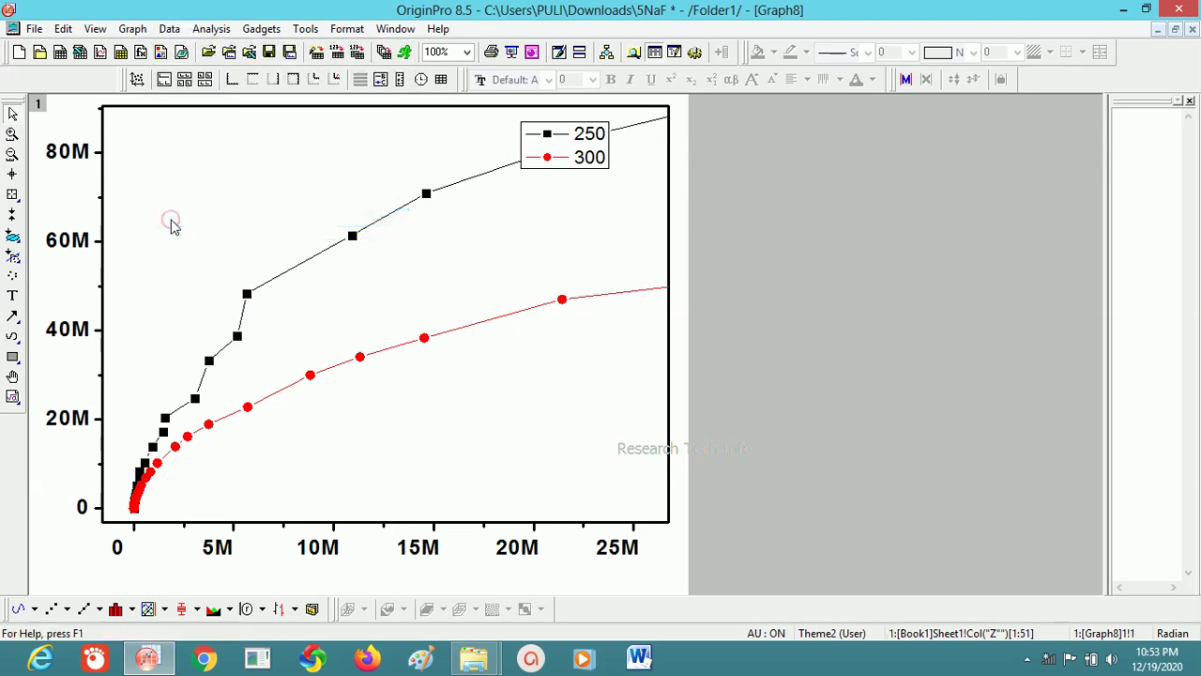
click(171, 29)
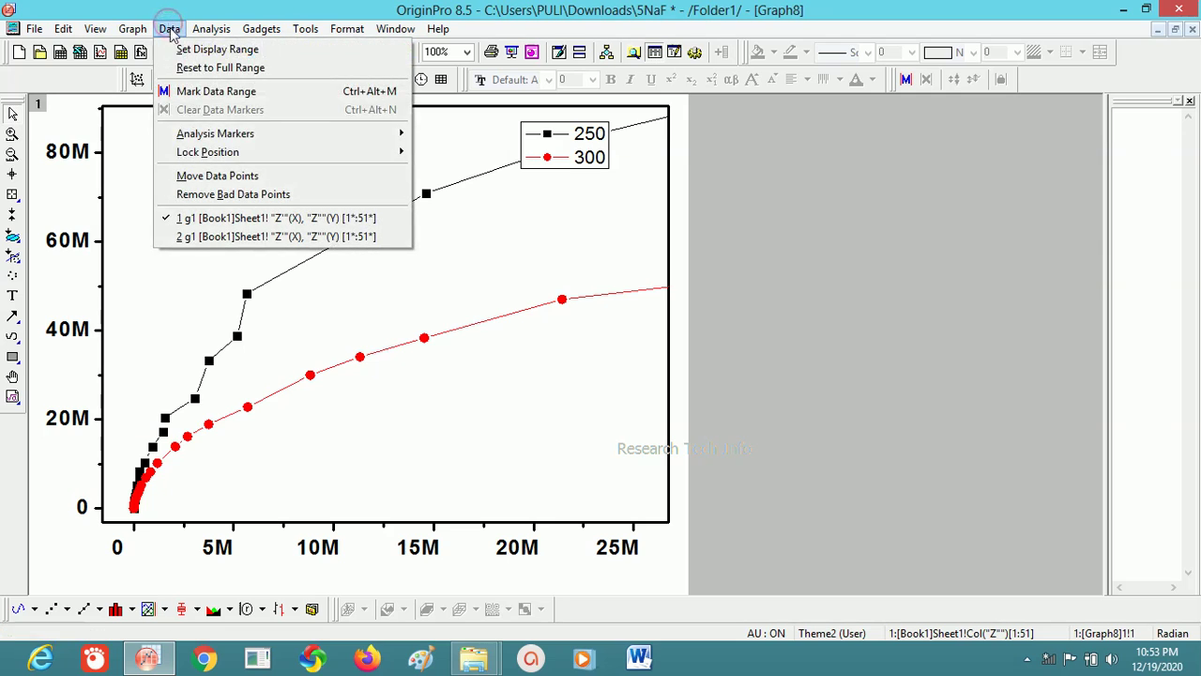
click(199, 177)
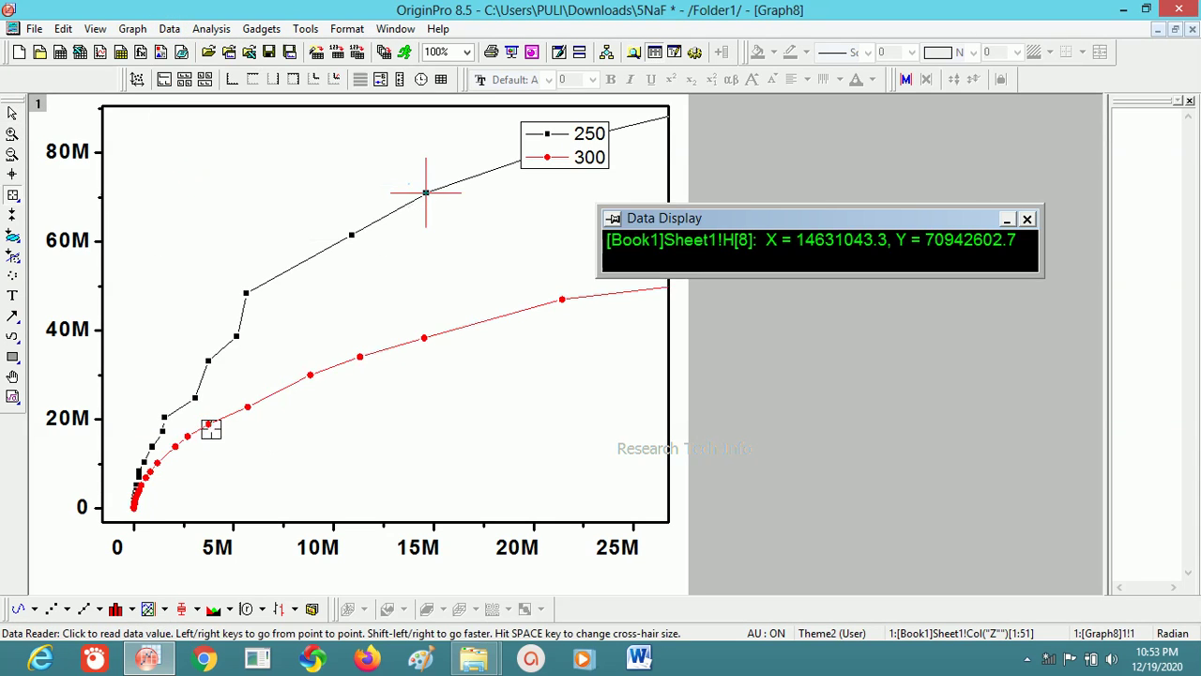
drag(164, 420, 214, 366)
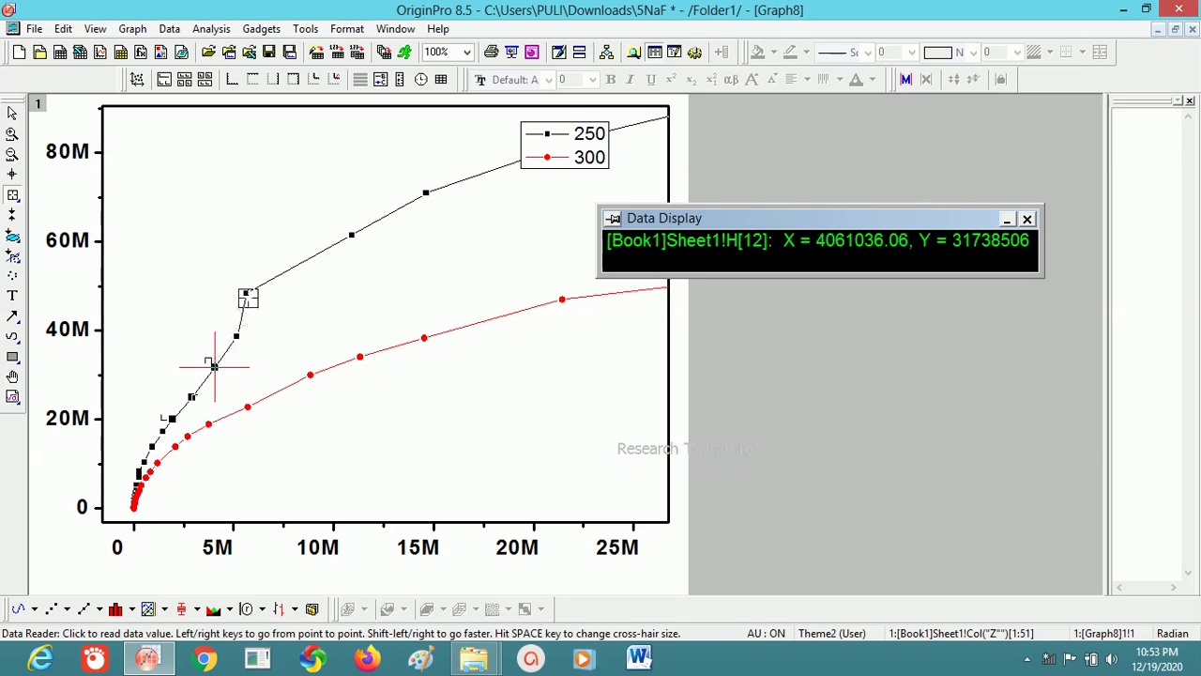
drag(247, 296, 240, 340)
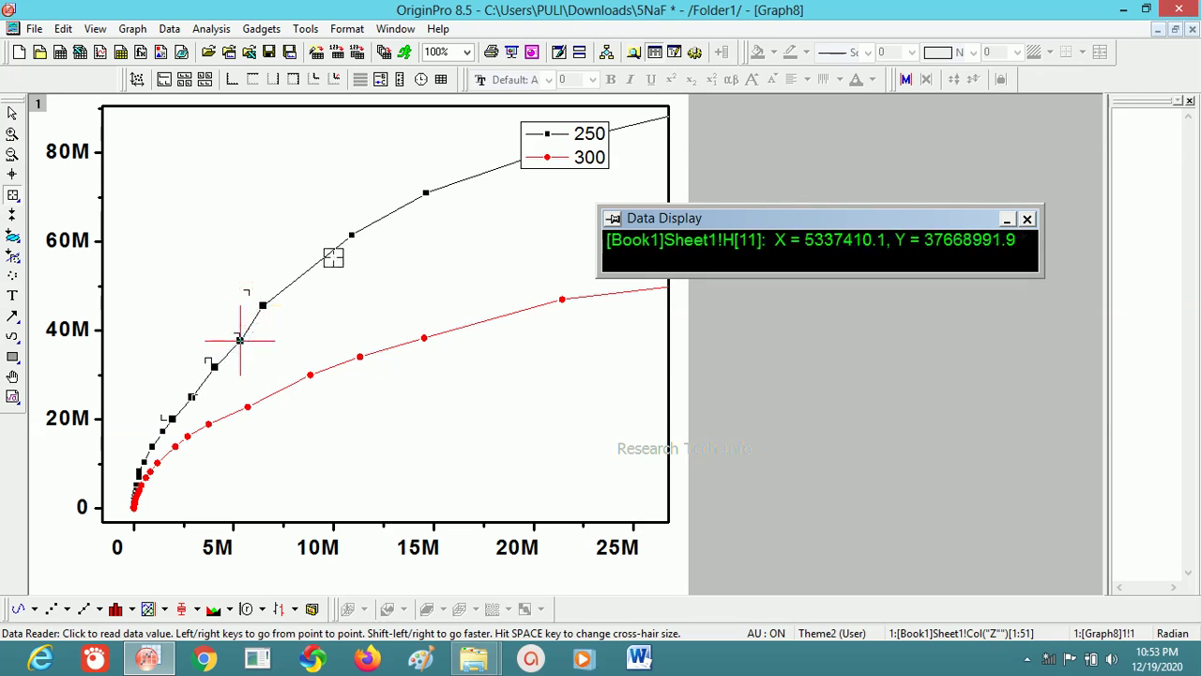
click(14, 112)
click(12, 155)
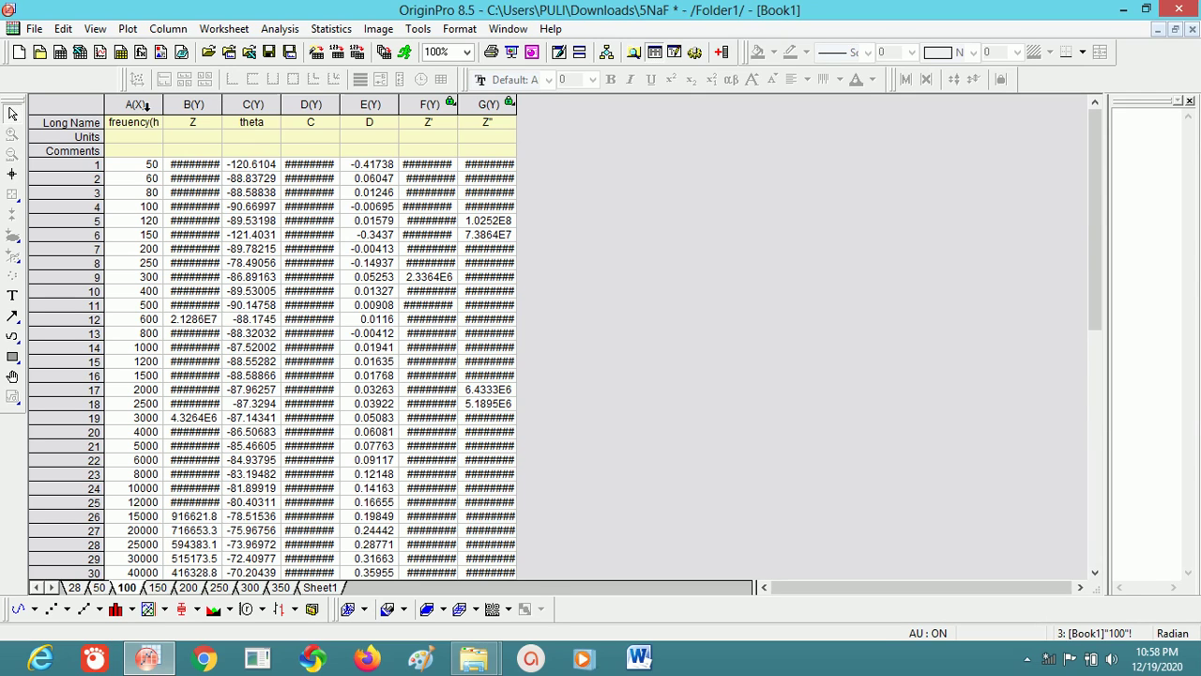
Fill the new column beside the frequency column with Col(A)+1, using automatic recalculation.
click(146, 106)
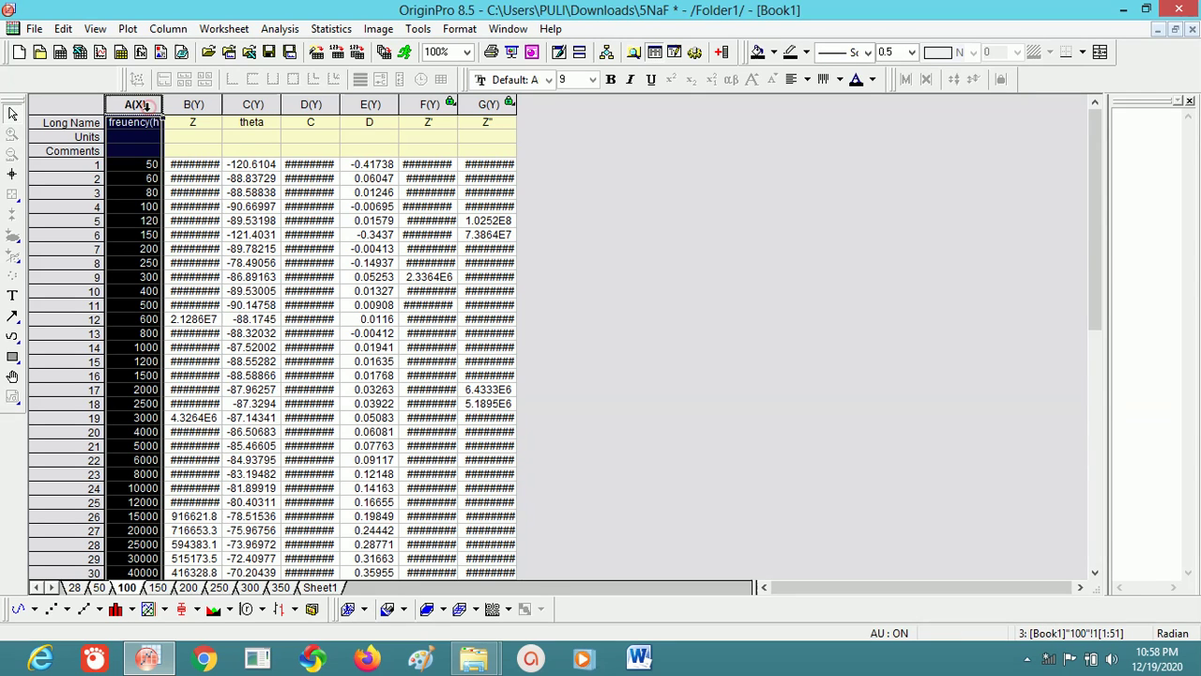
click(312, 104)
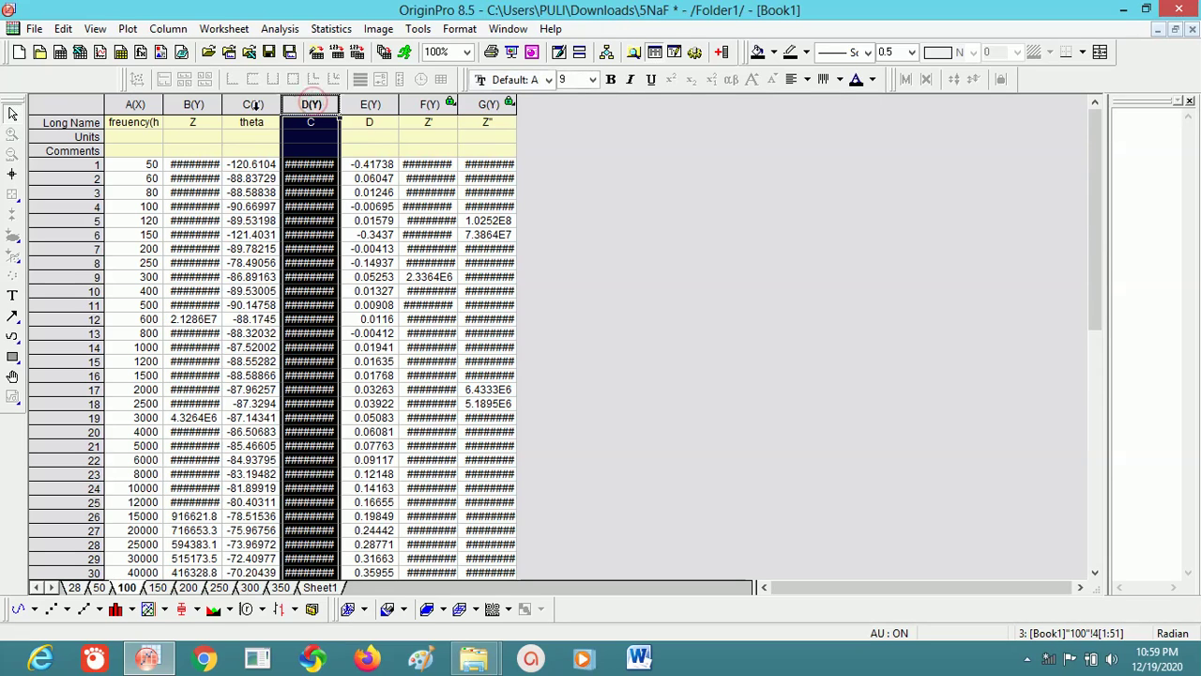
click(139, 105)
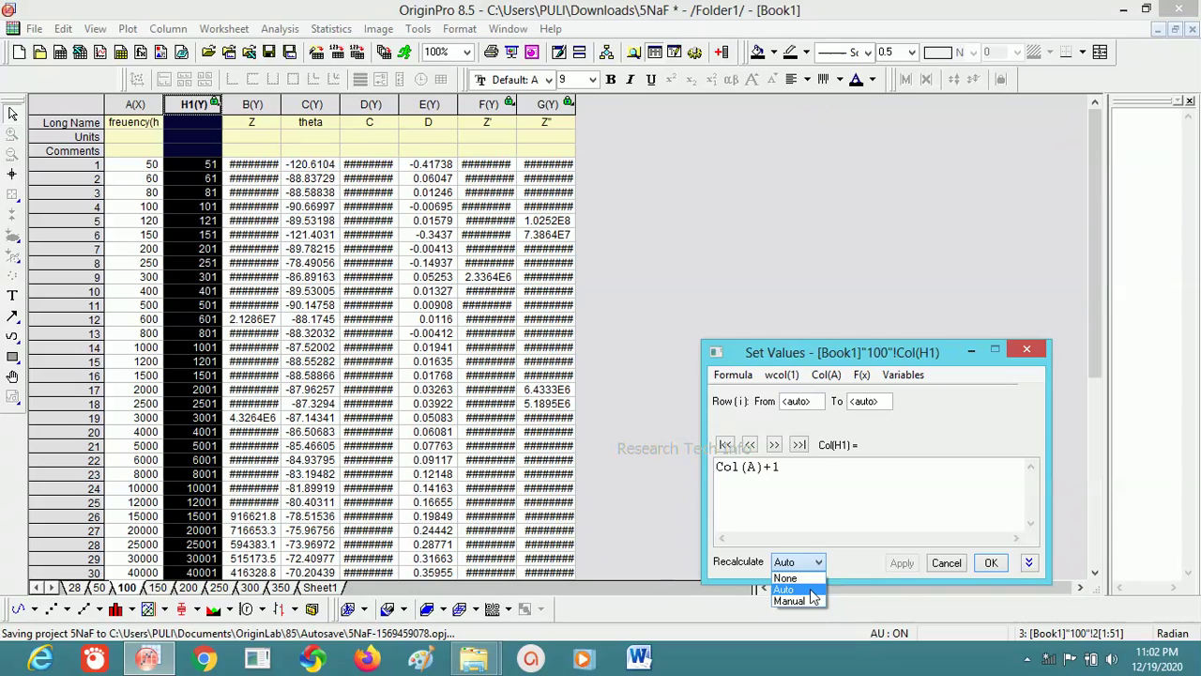
click(809, 589)
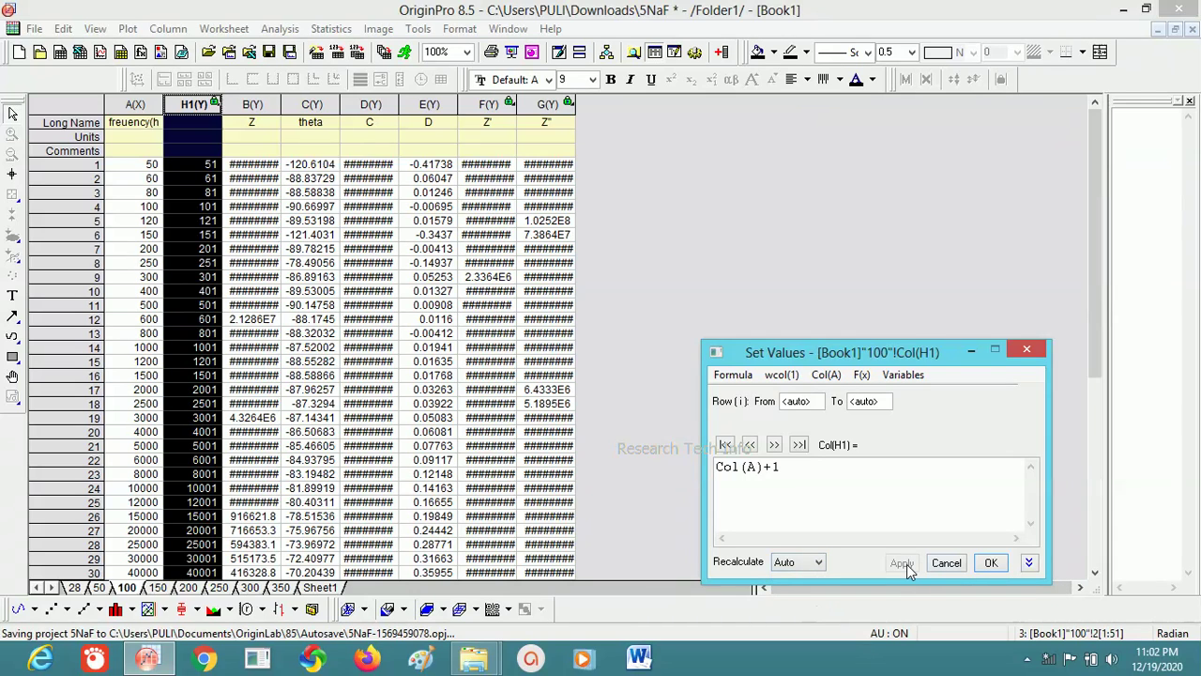
click(990, 563)
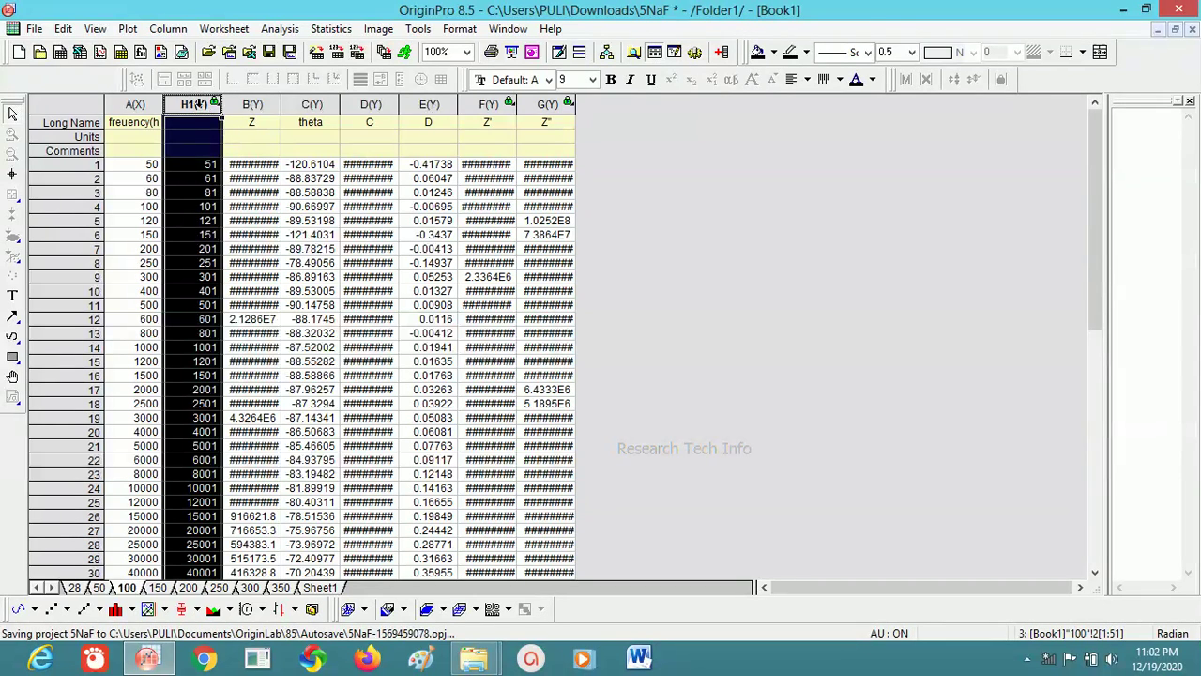
Set the plot designation of column H1 to X.
double_click(195, 104)
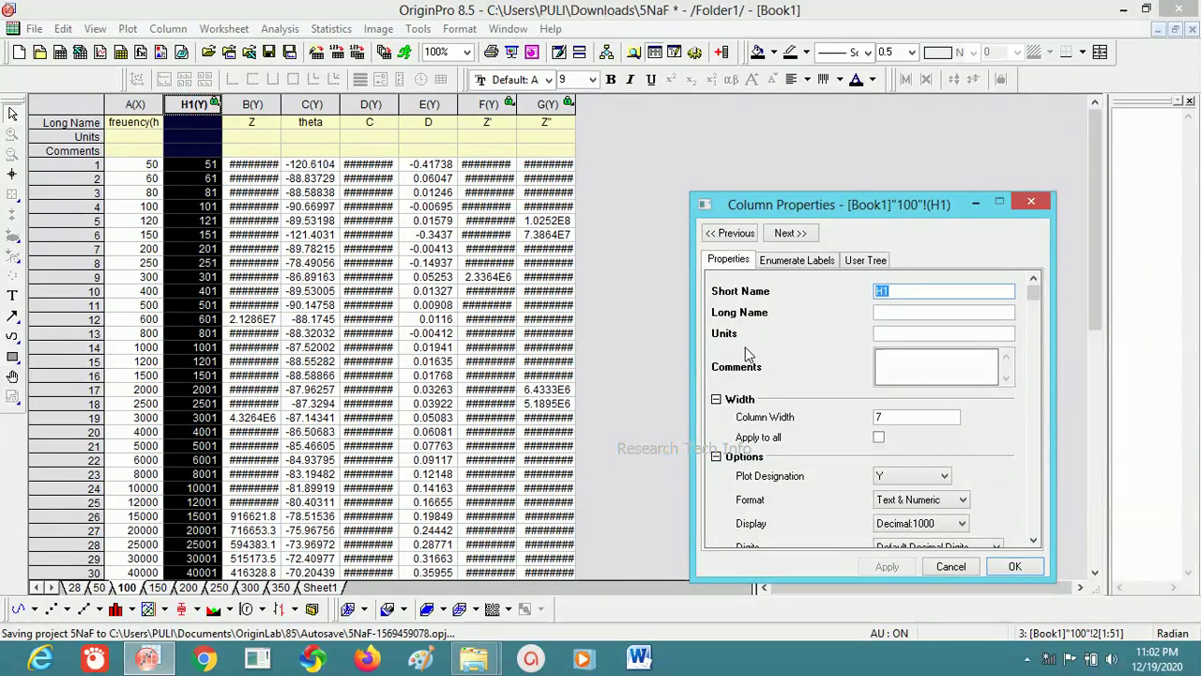
click(943, 478)
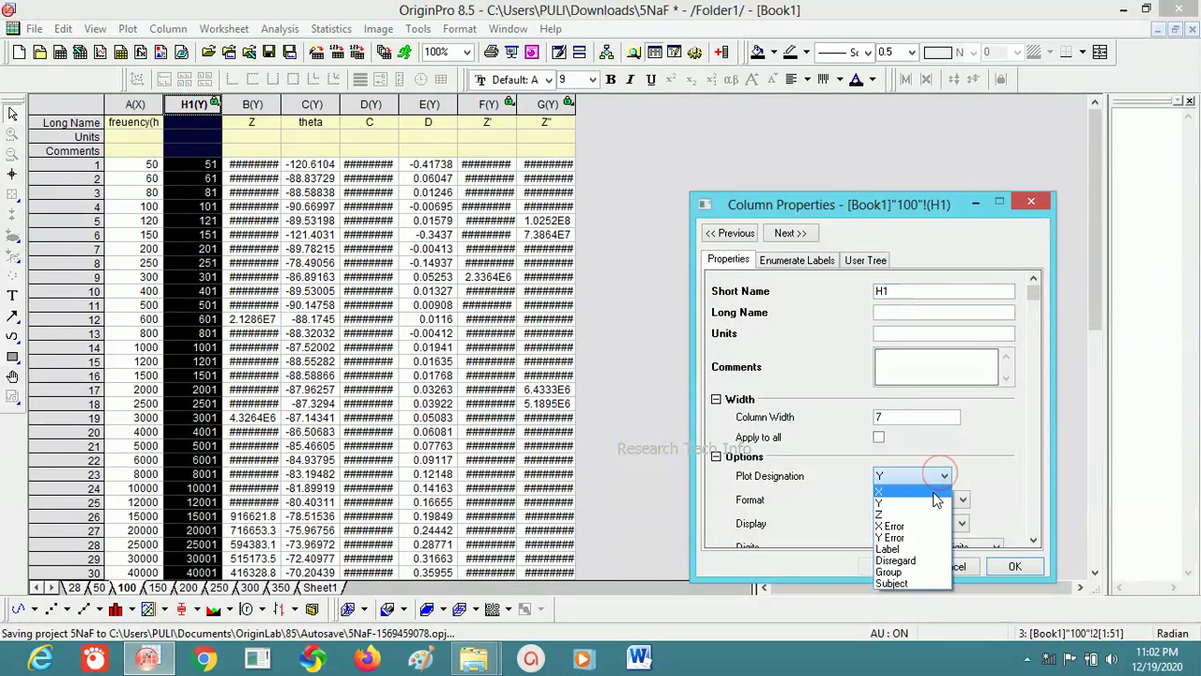
click(934, 490)
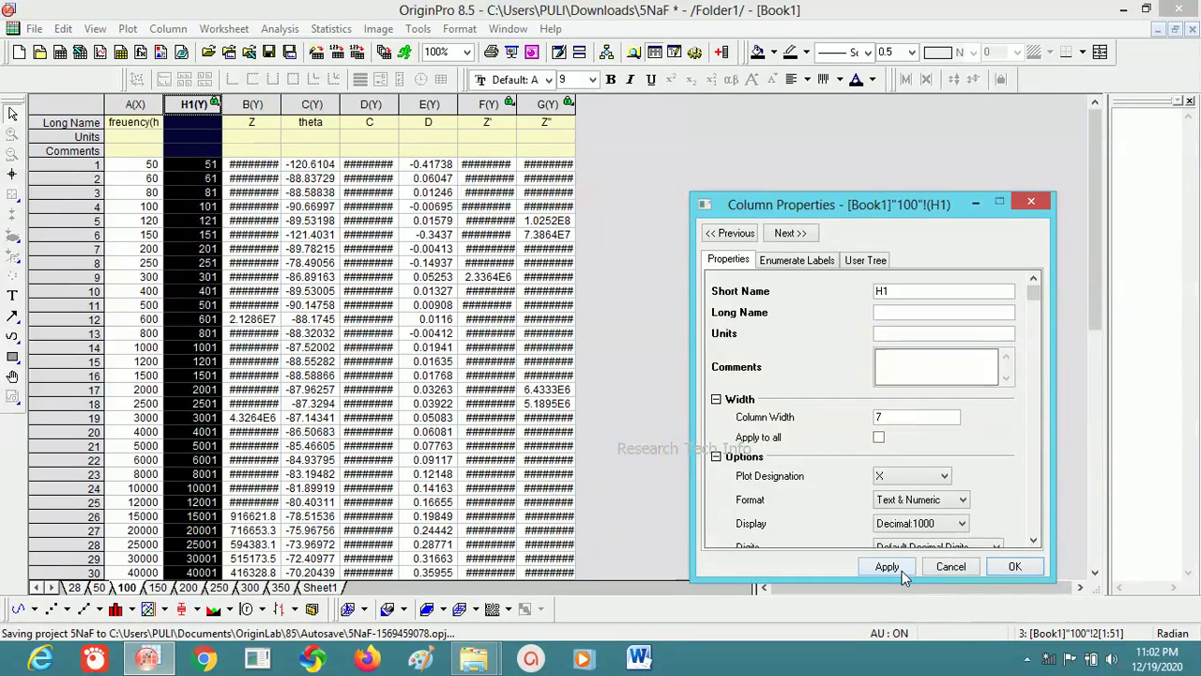
click(889, 566)
click(1010, 567)
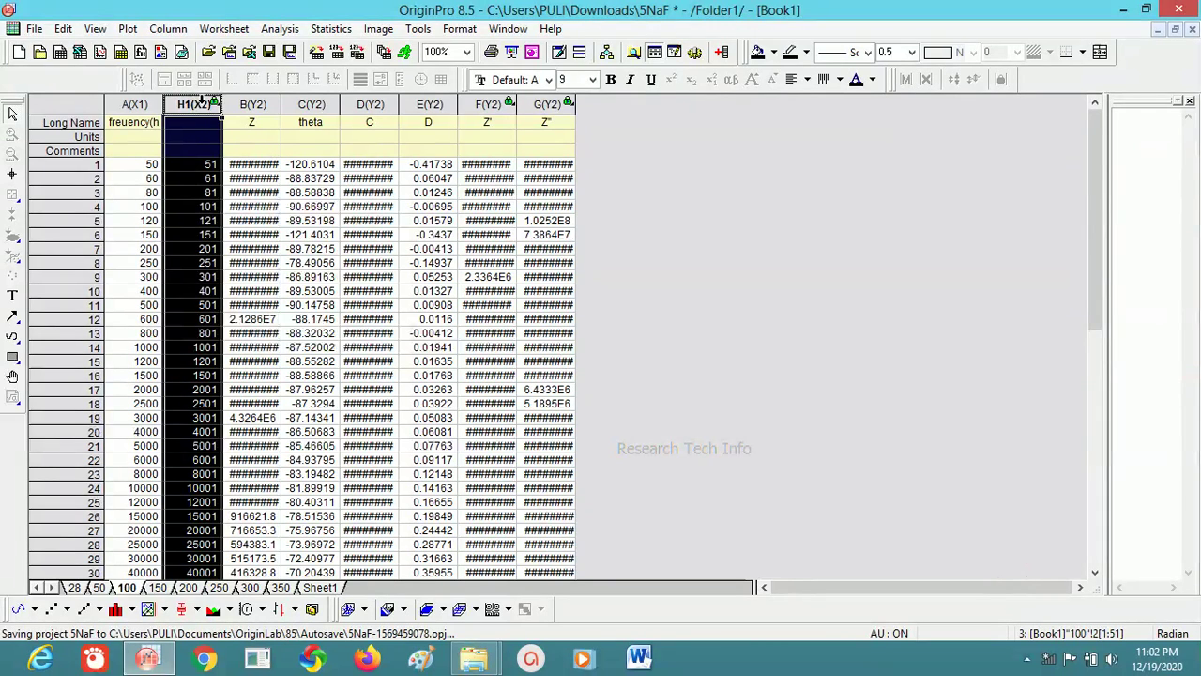
Plot Z against column H1 as a line and symbol graph, rescale it to all data, and delete the graph.
shift+click(239, 105)
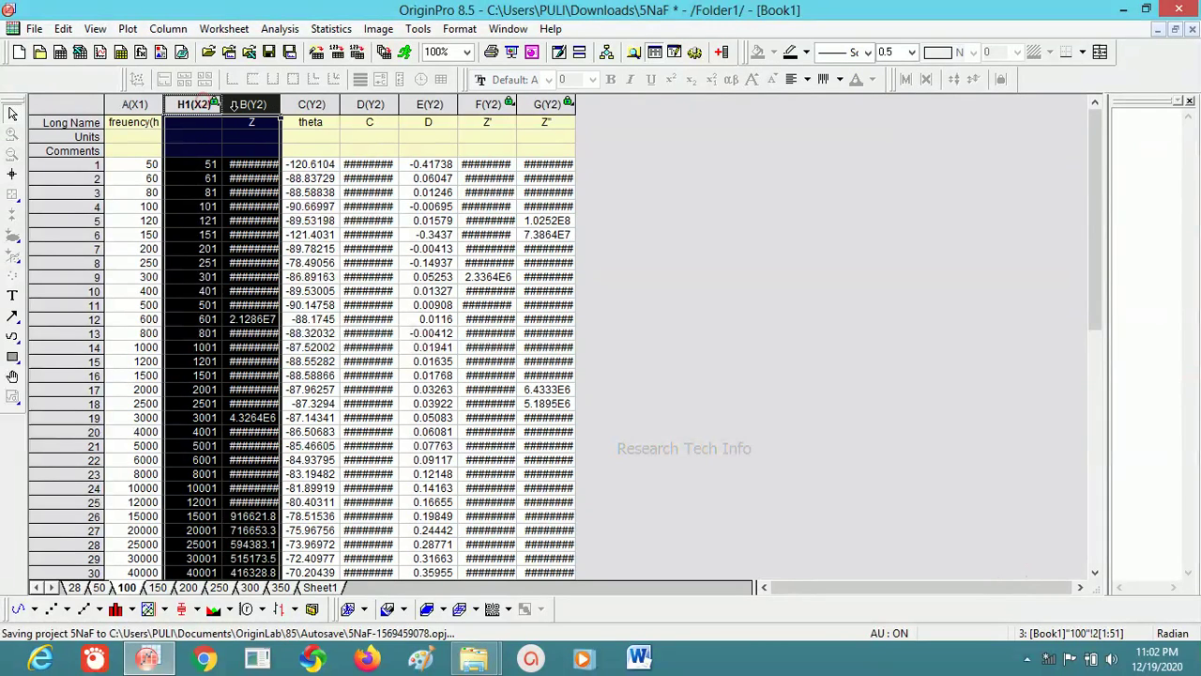
click(84, 609)
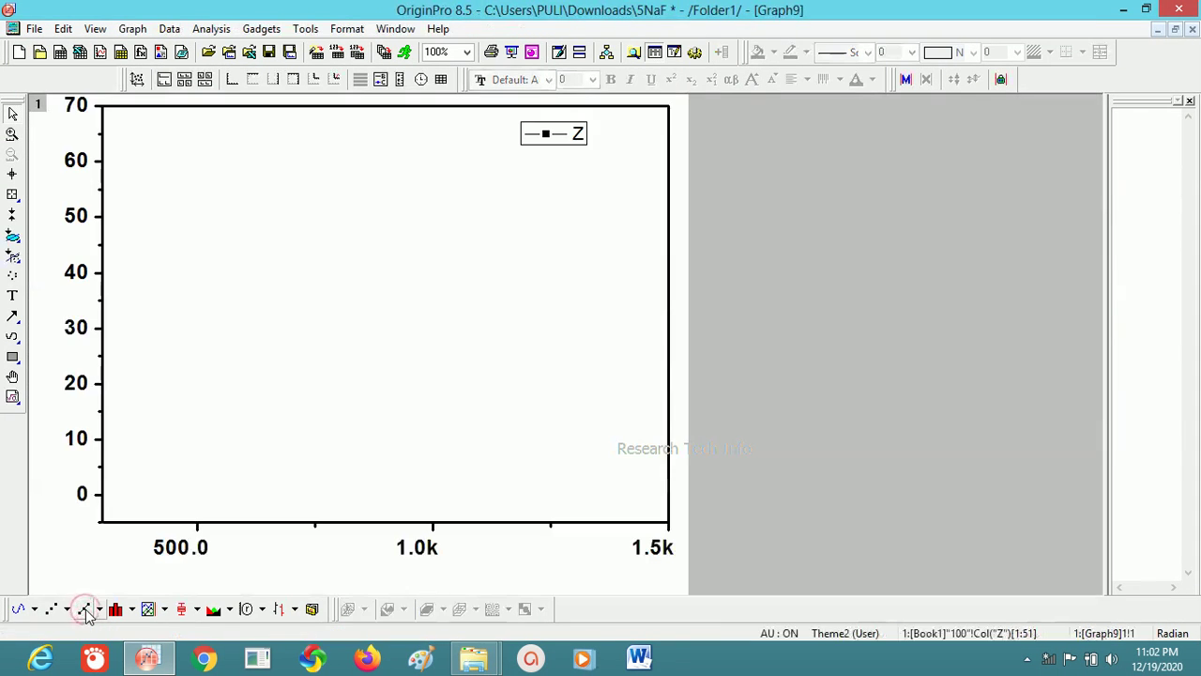
click(137, 79)
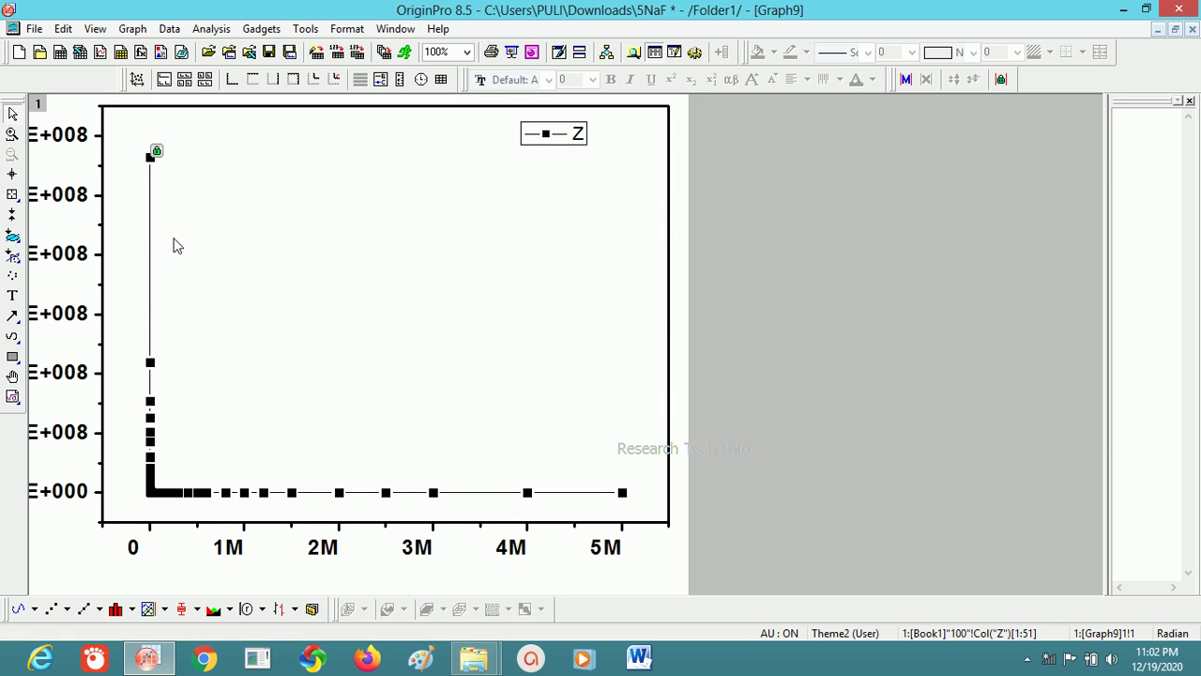
click(1192, 30)
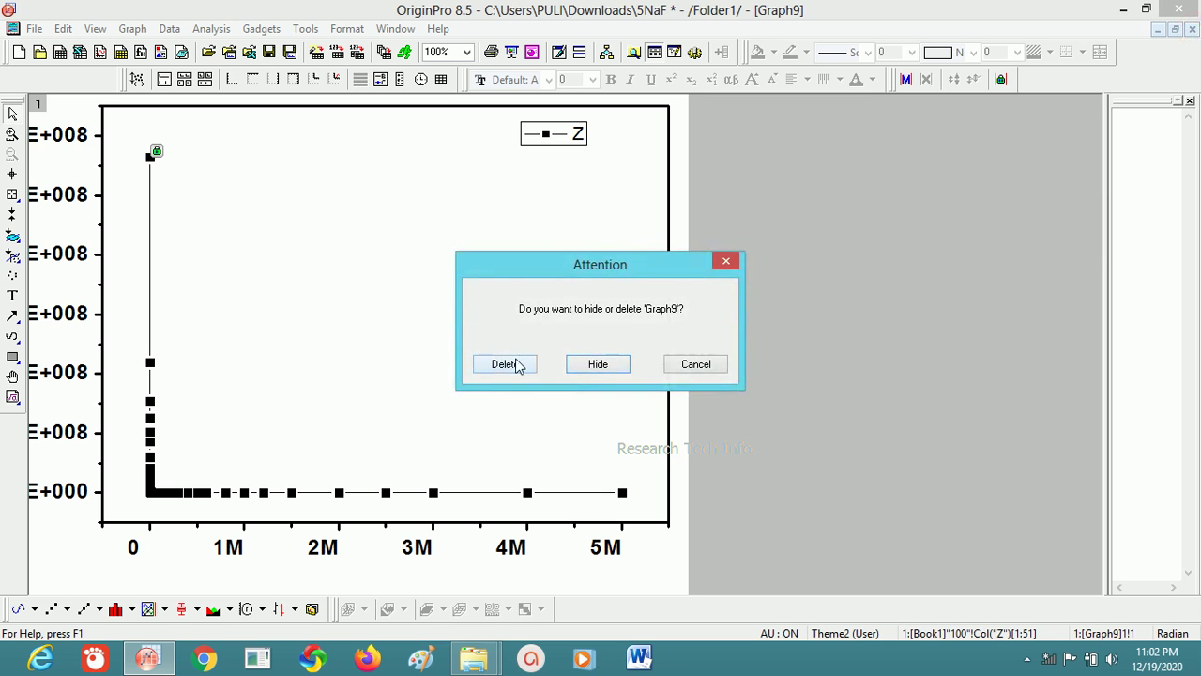
click(507, 365)
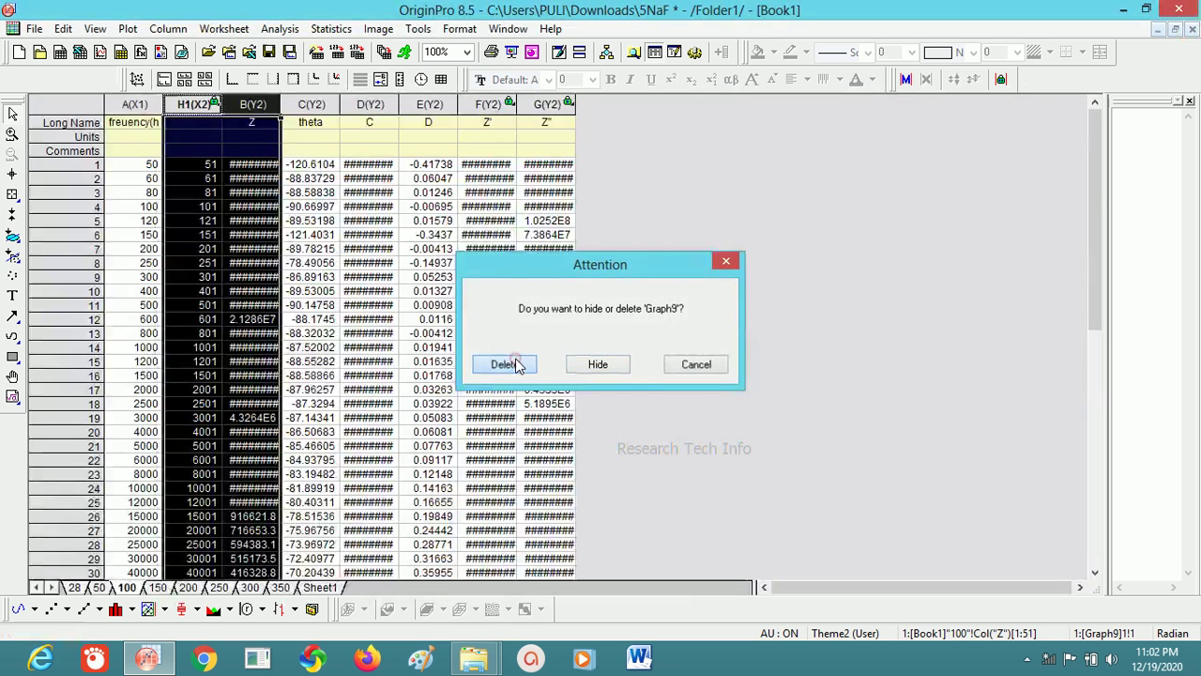
Plot column C against column H1 as a line and symbol graph and rescale the axes to fit all data.
click(195, 105)
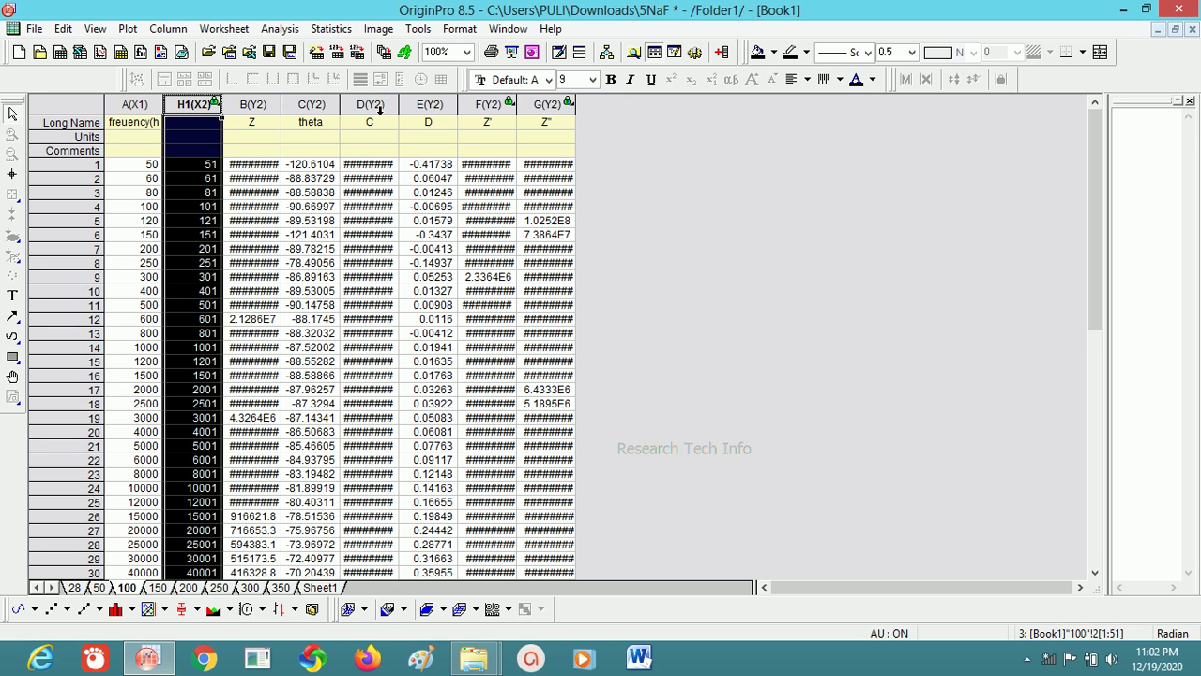
ctrl+click(379, 109)
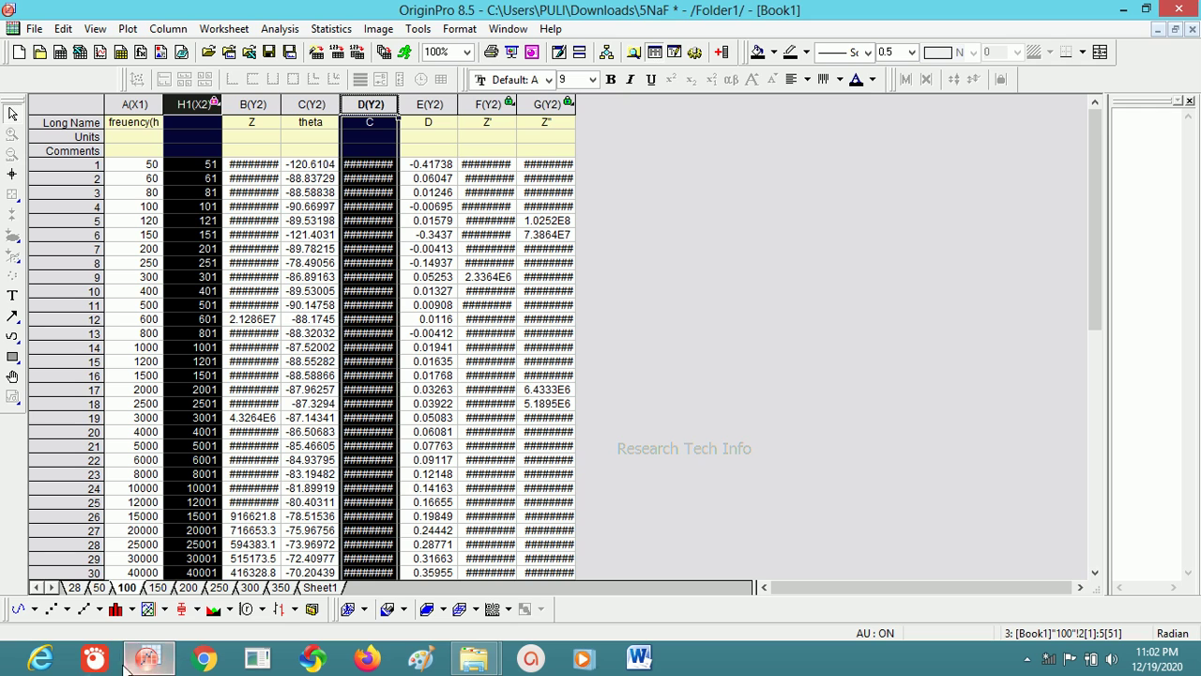
click(84, 609)
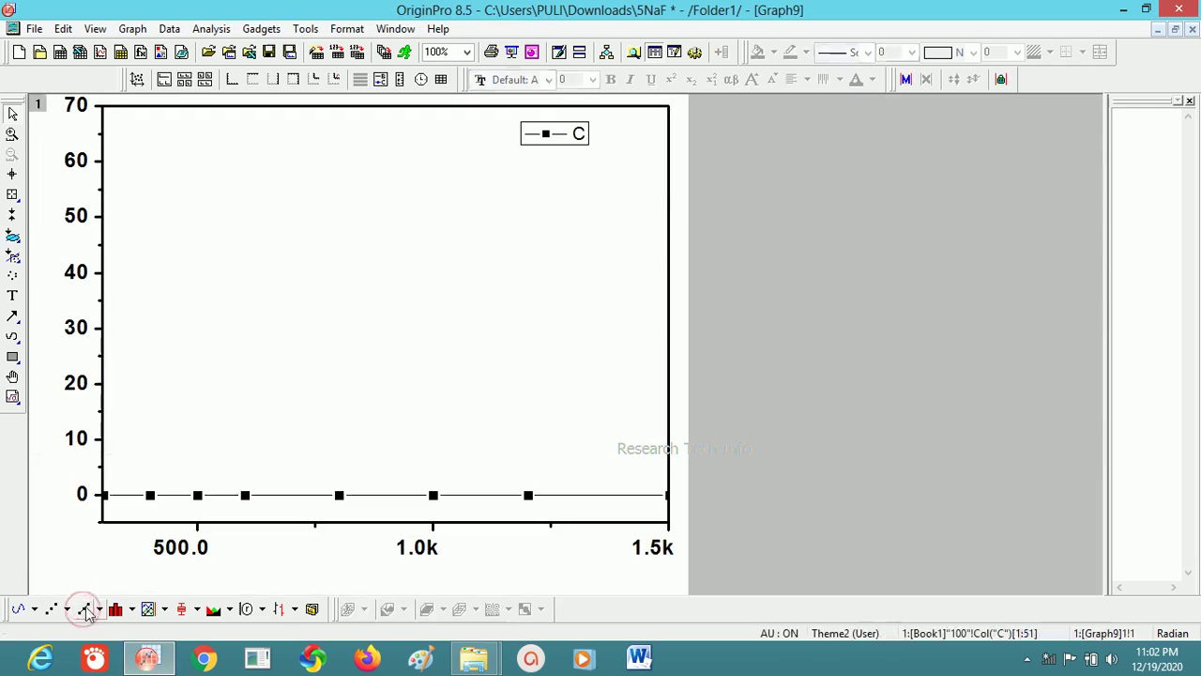
click(136, 79)
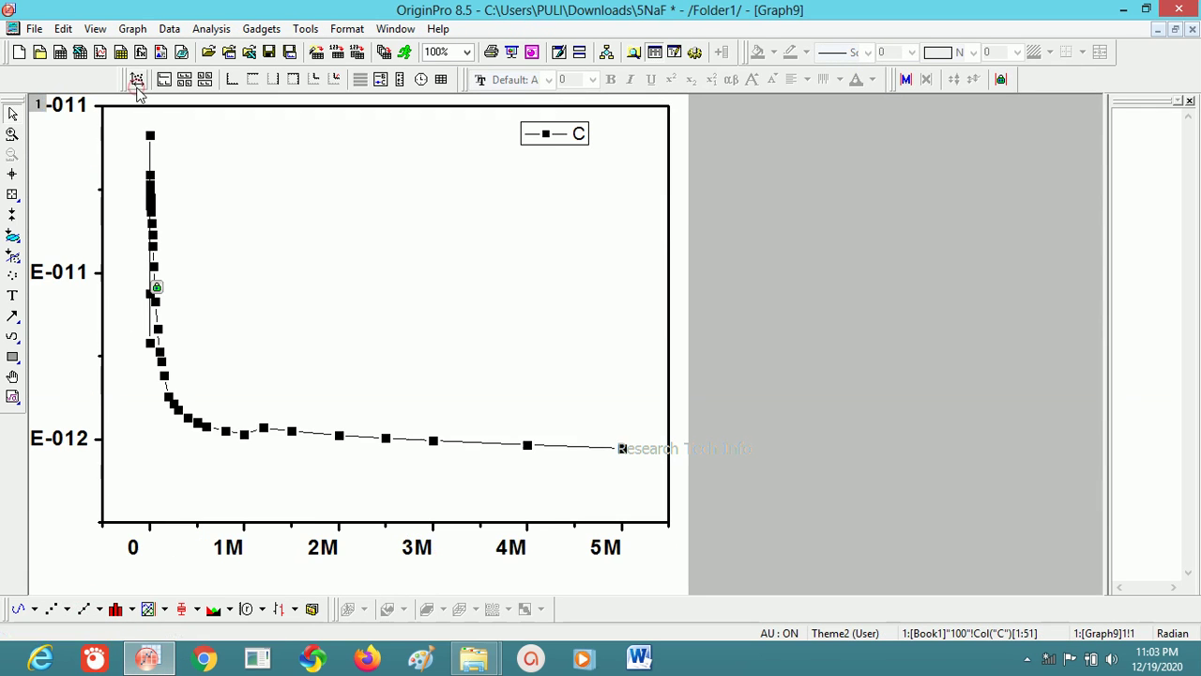
Move the C data point at X = 2501 down to about Y 1.2306E-11, level with the point at X = 2001.
click(12, 134)
drag(131, 122, 178, 321)
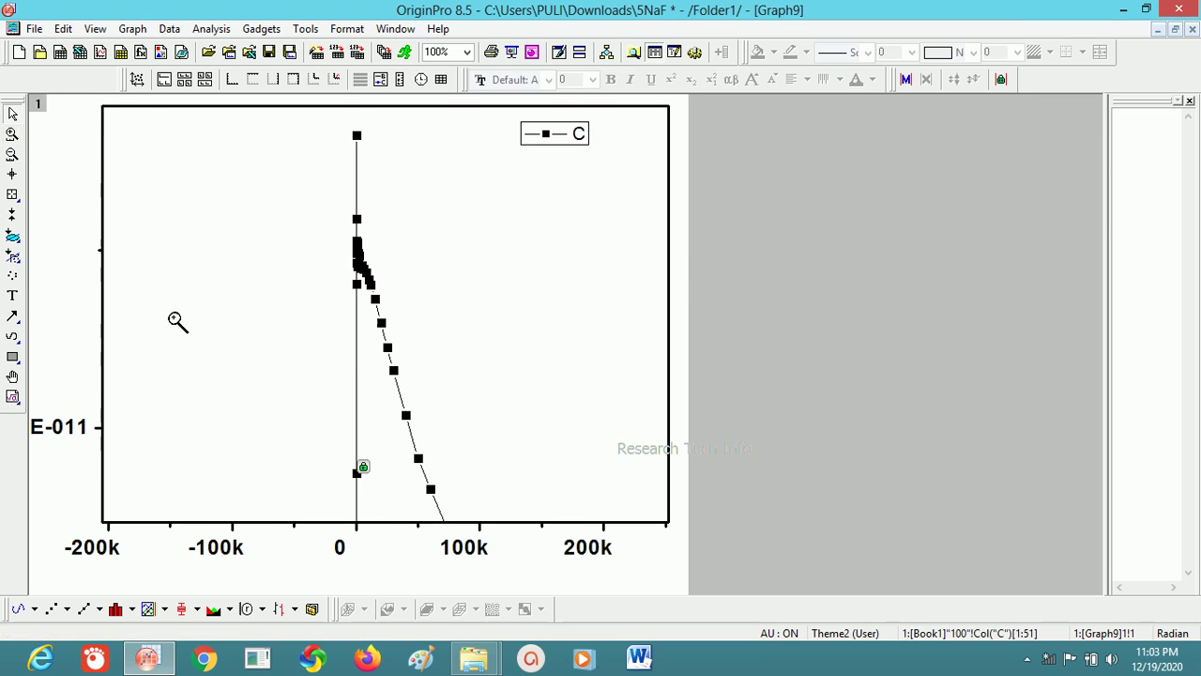
click(13, 134)
drag(332, 123, 414, 374)
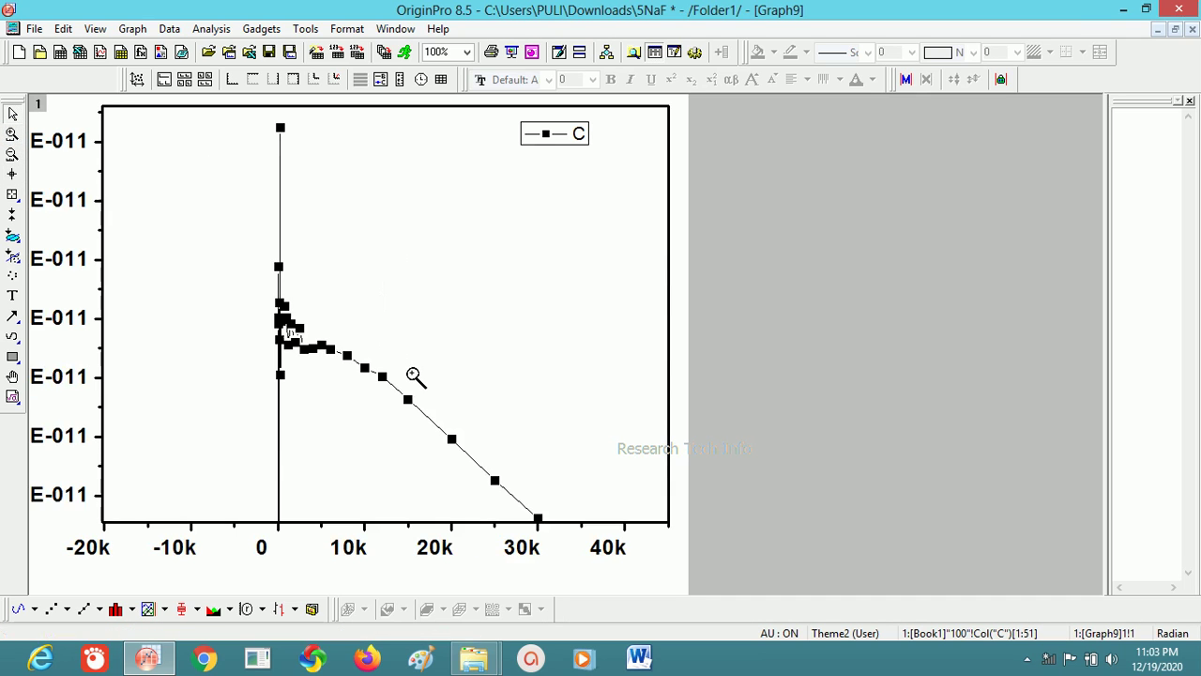
click(12, 133)
drag(267, 120, 334, 365)
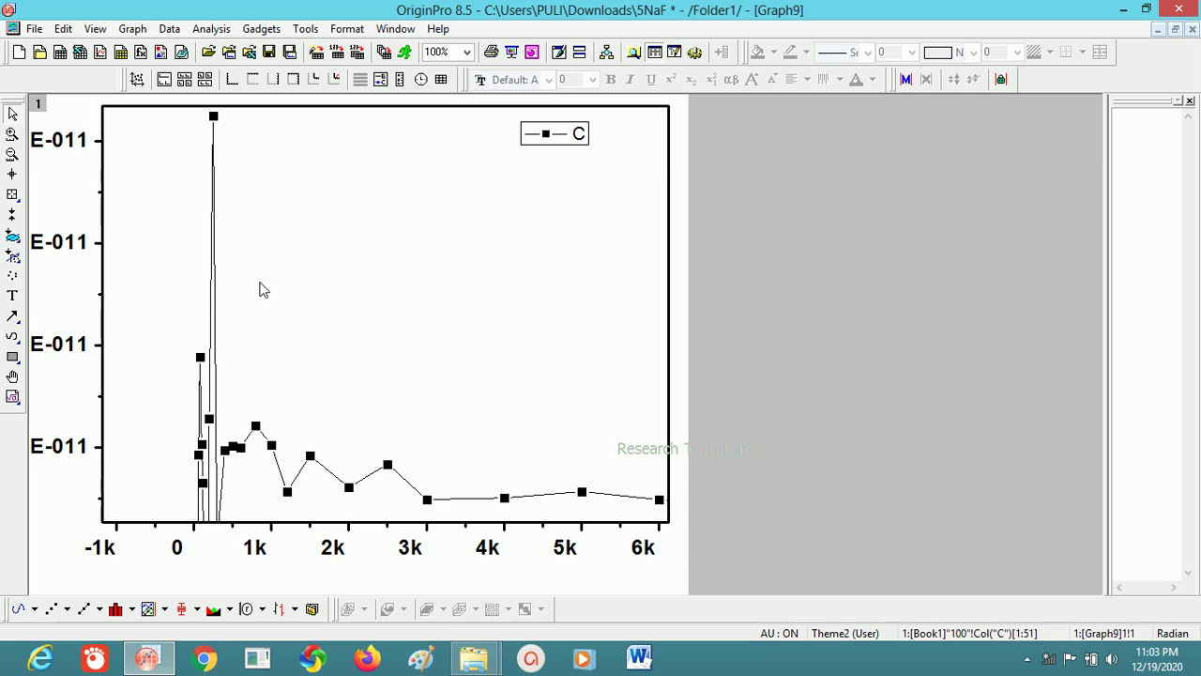
click(172, 29)
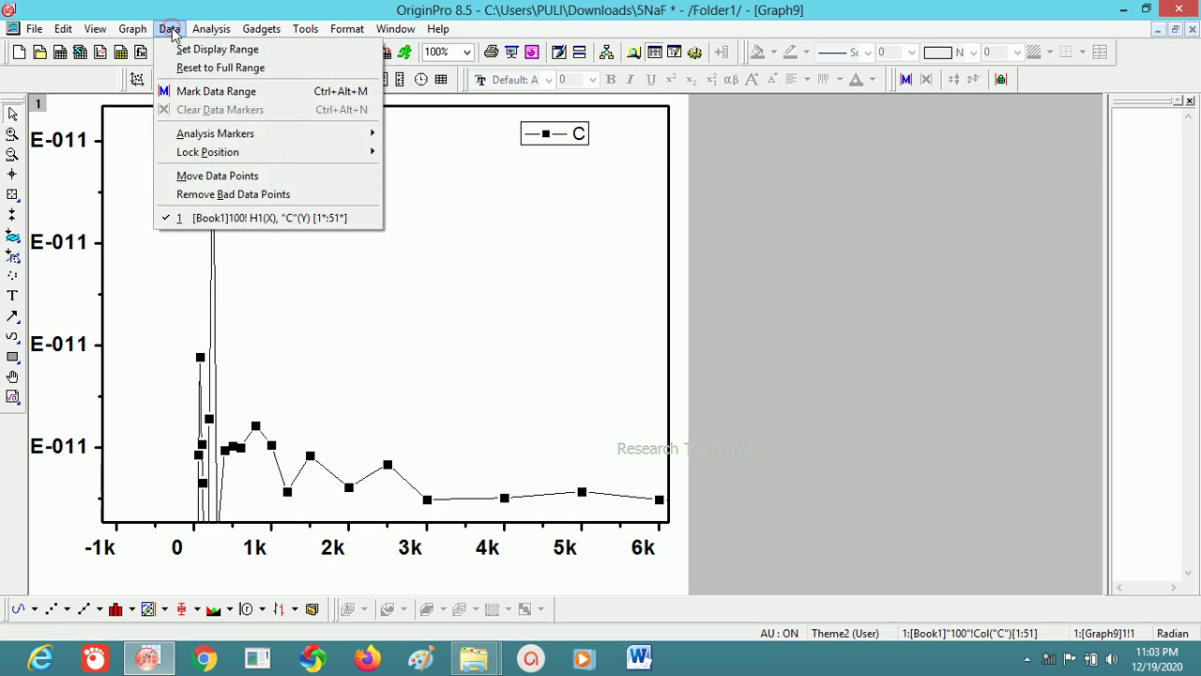
click(218, 176)
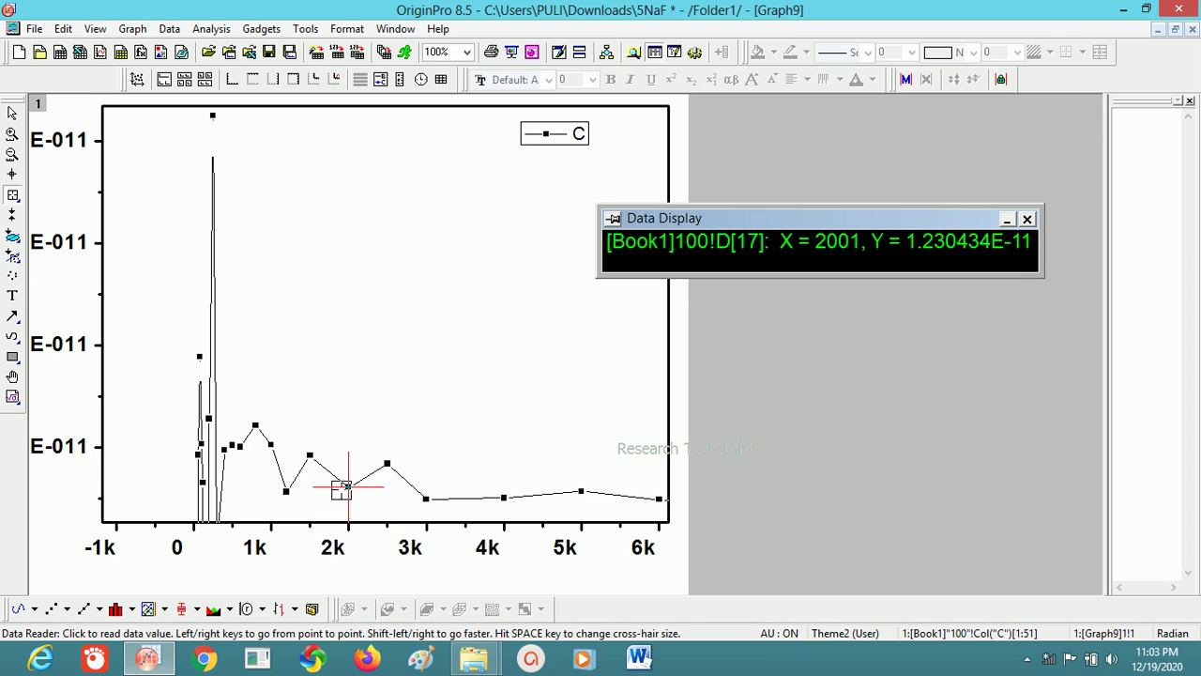
drag(386, 463, 387, 484)
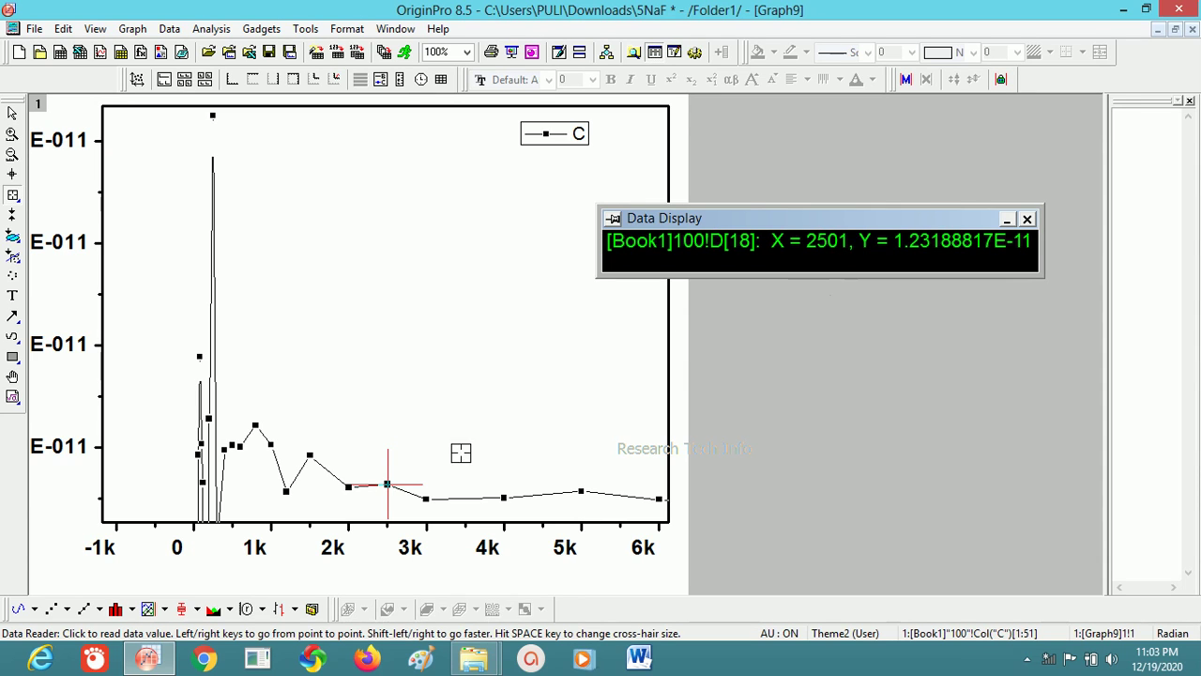
mouse_move(388, 485)
mouse_down()
mouse_move(388, 422)
mouse_move(393, 487)
mouse_up()
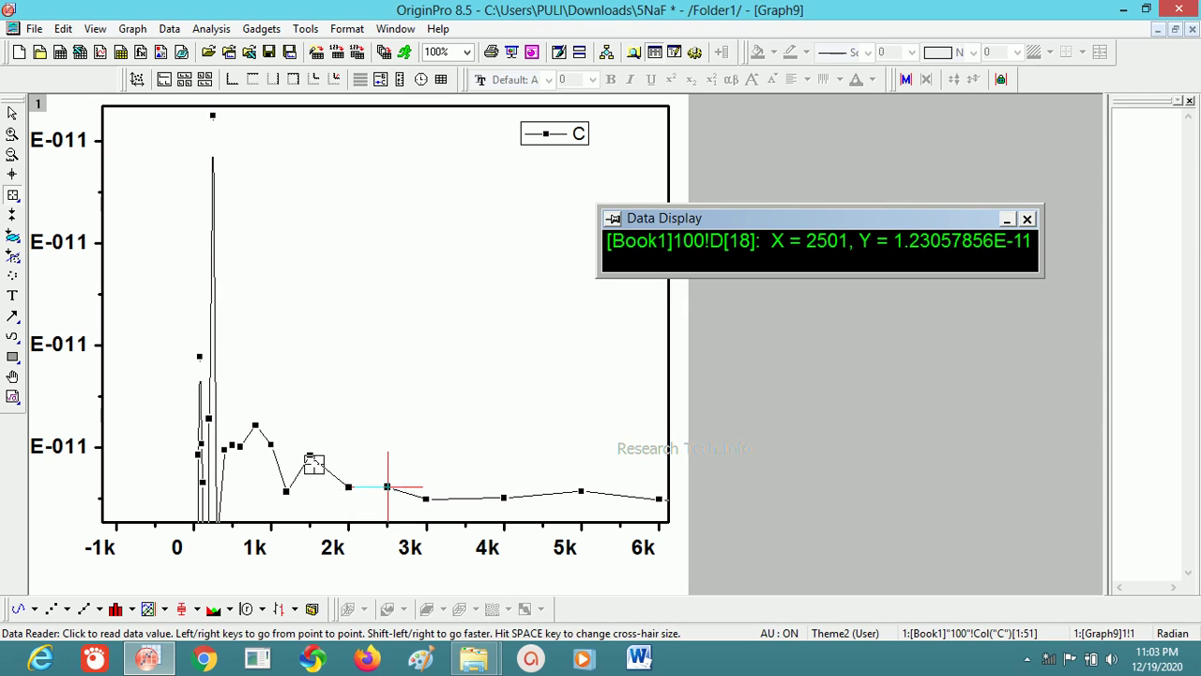
Lower the points at X = 1501, 801 and 251, the last two to about Y 1.2517E-11 and 1.2836E-11, and raise X = 1201 to about 1.2414E-11.
drag(311, 459, 286, 463)
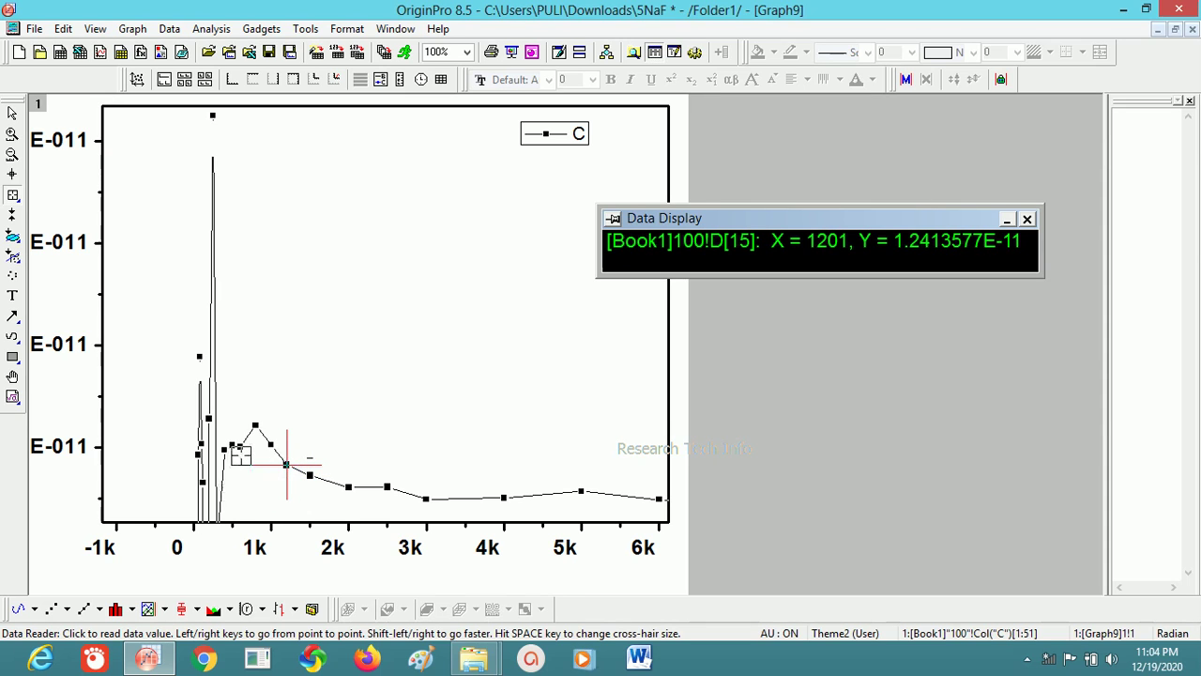
drag(254, 424, 255, 444)
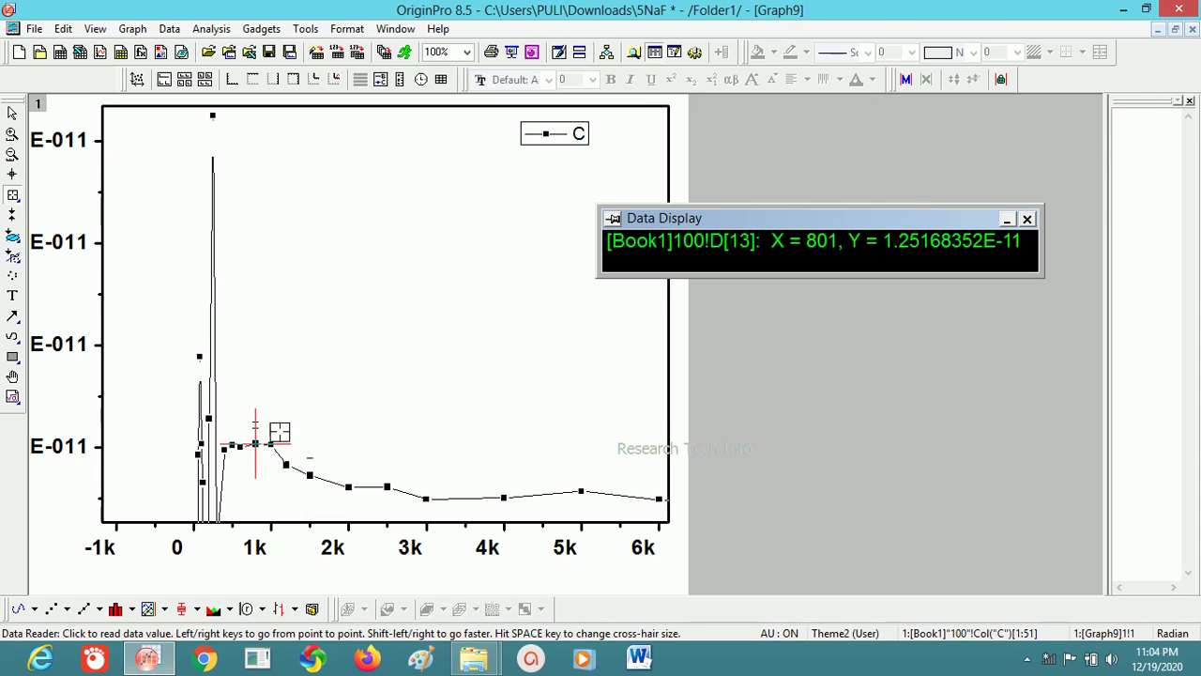
drag(215, 116, 214, 378)
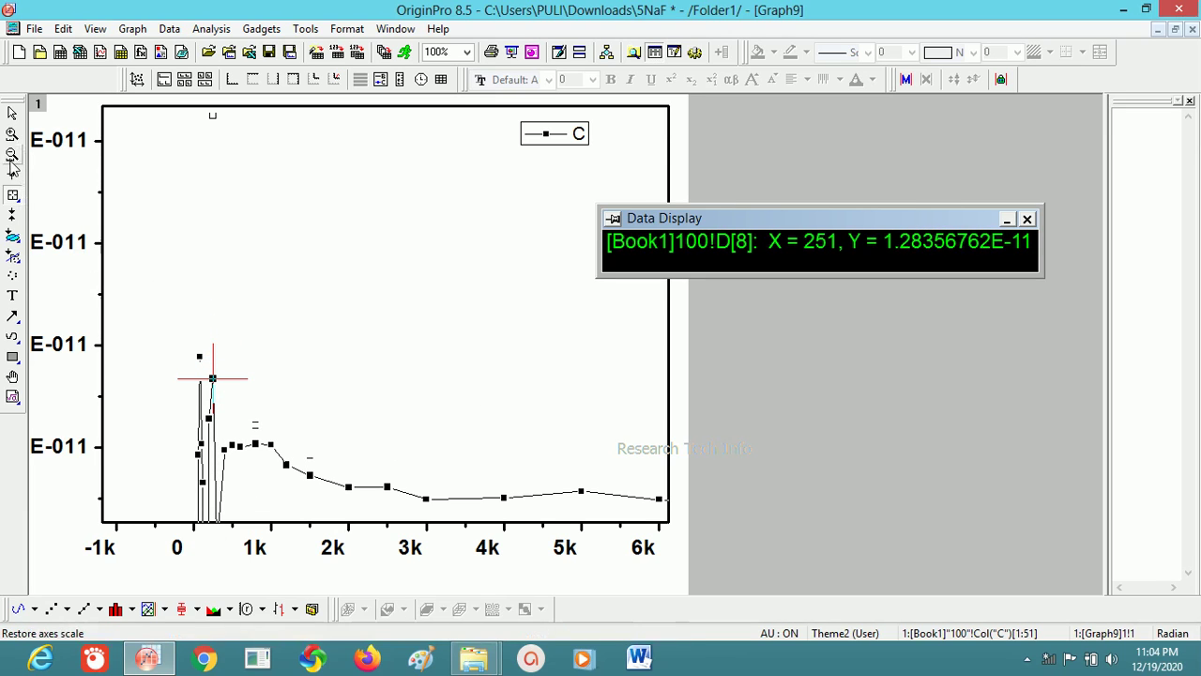
Raise the dipping C points at X = 3001 and 4001 into a smoother curve and move the X = 2001 point to about Y 1.2327E-11.
click(13, 193)
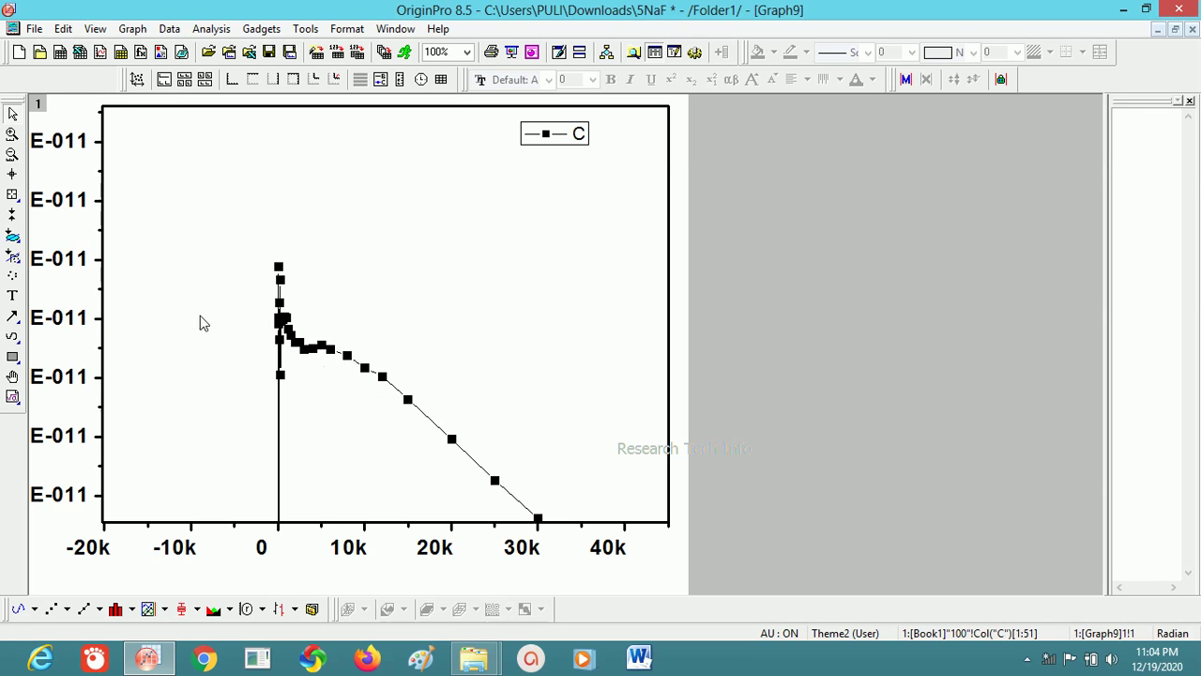
click(12, 134)
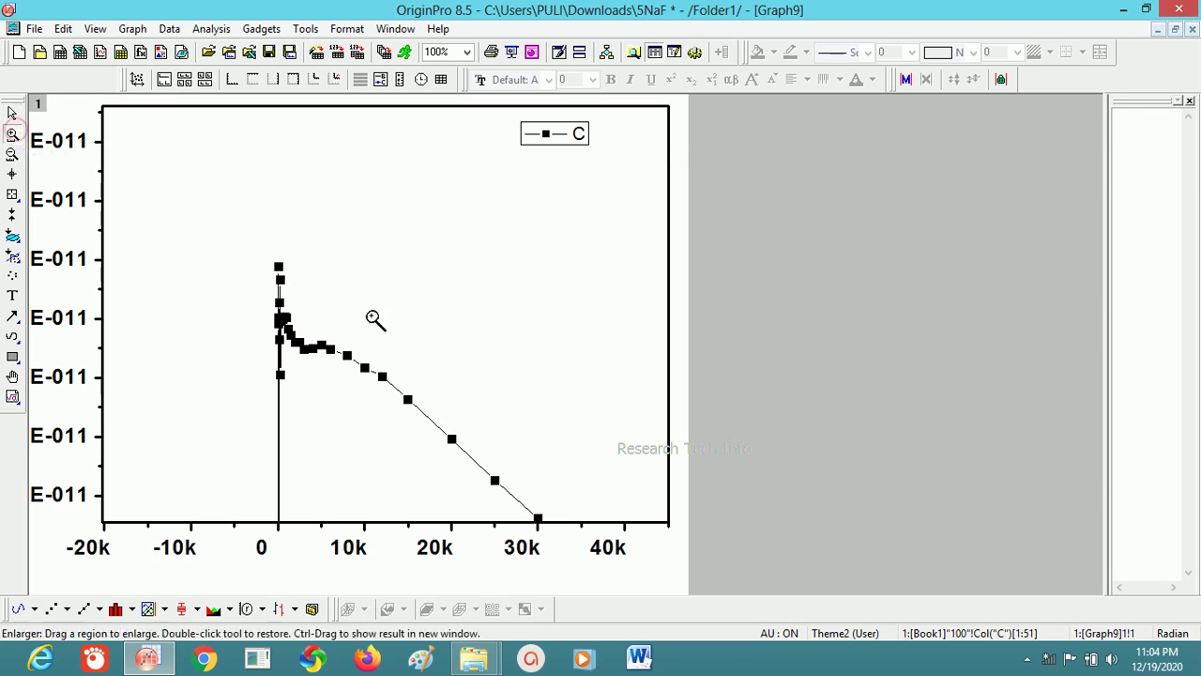
drag(352, 339, 275, 367)
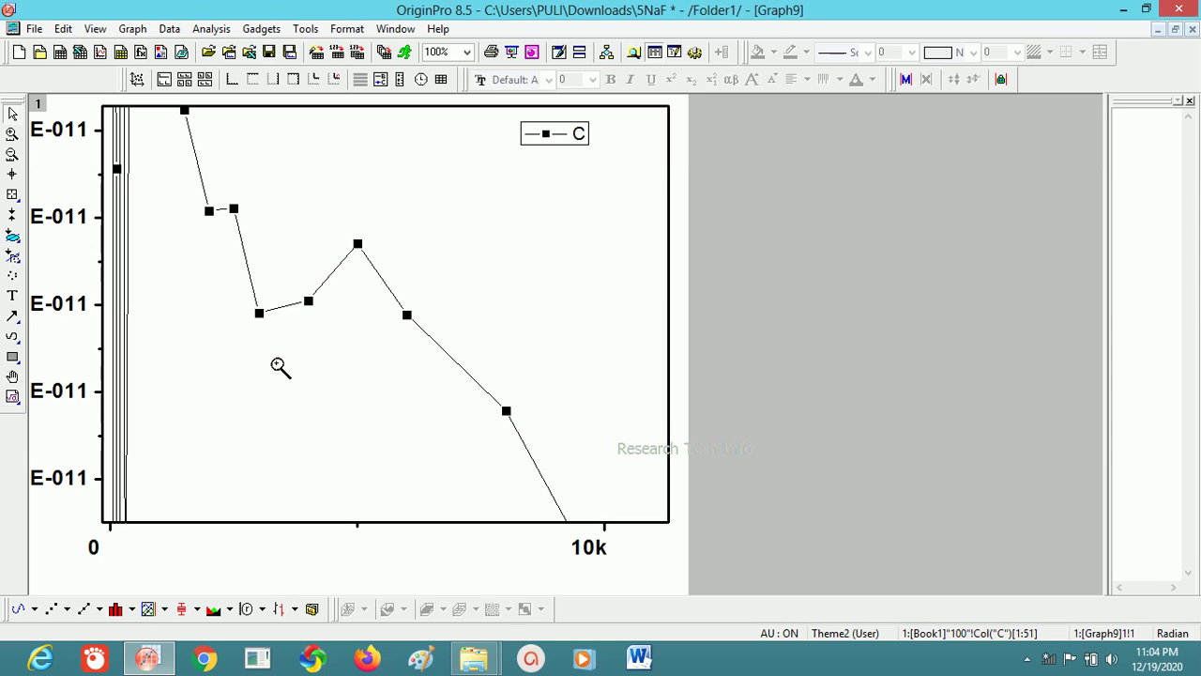
click(169, 30)
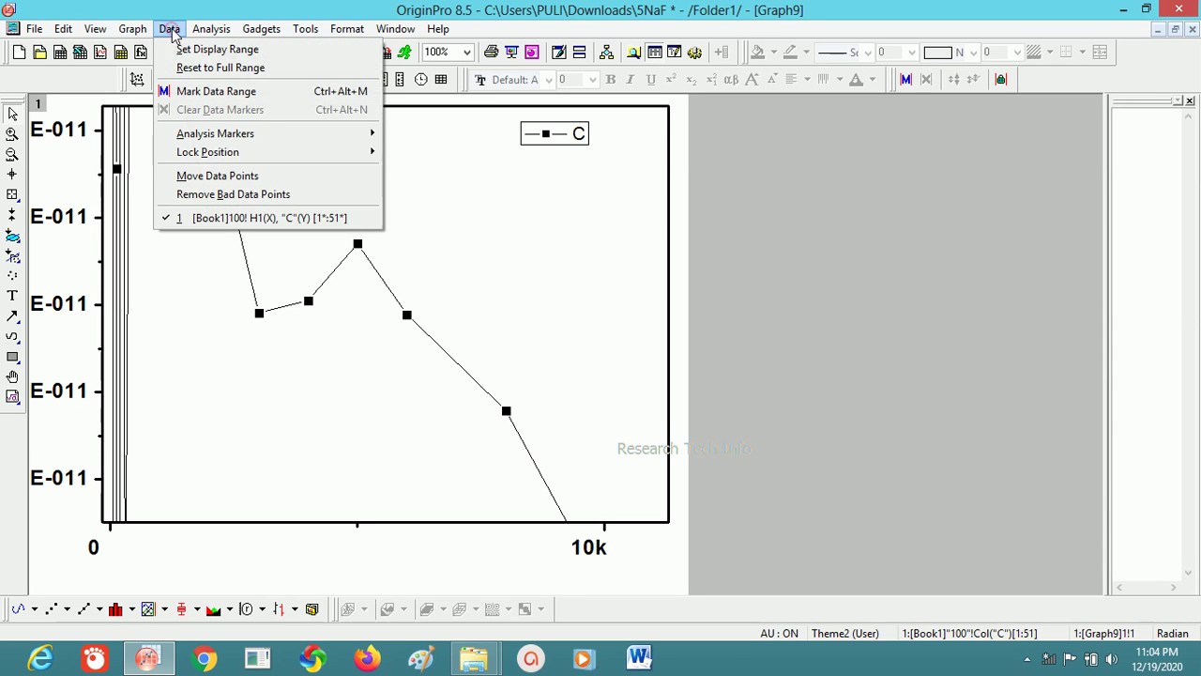
click(202, 176)
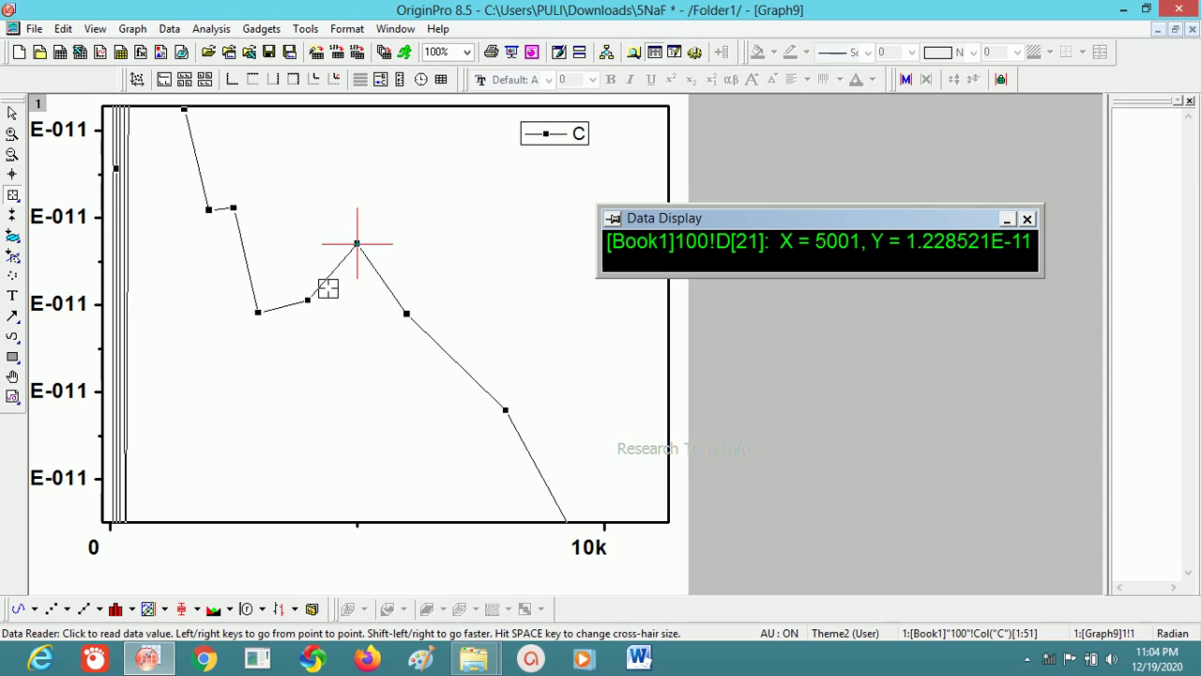
drag(261, 308, 272, 242)
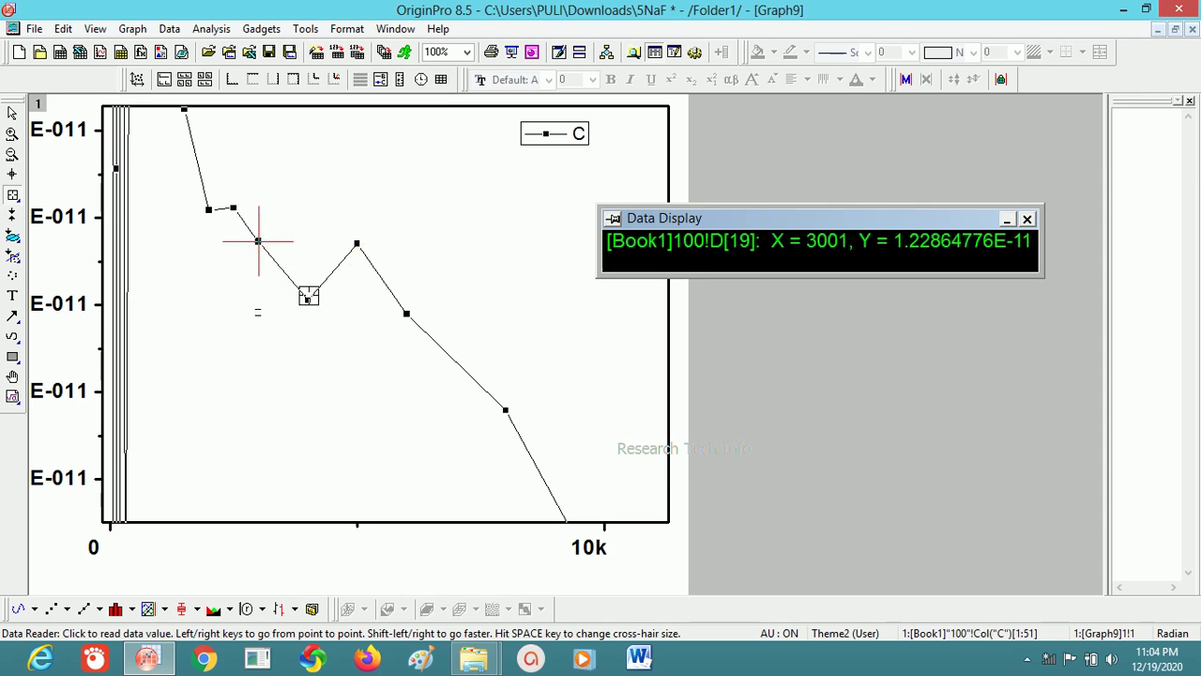
drag(304, 304, 216, 170)
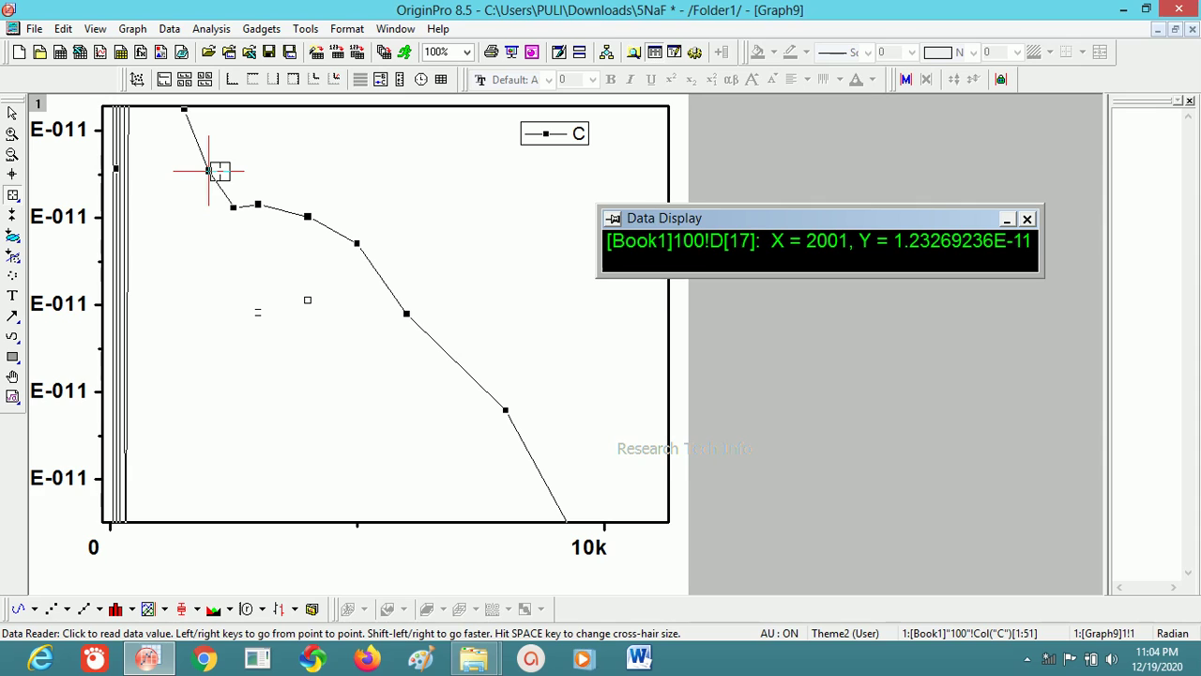
Raise the C data point at X = 2501 to about Y 1.2316E-11 and delete the graph.
drag(226, 220, 231, 192)
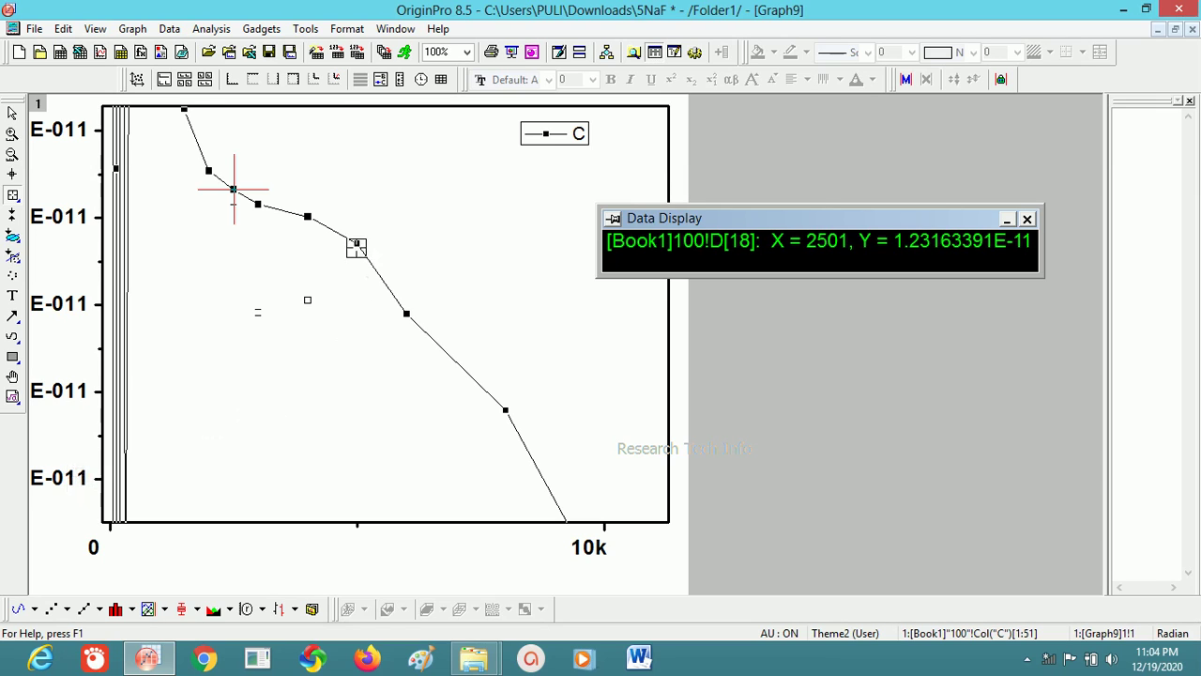
click(13, 155)
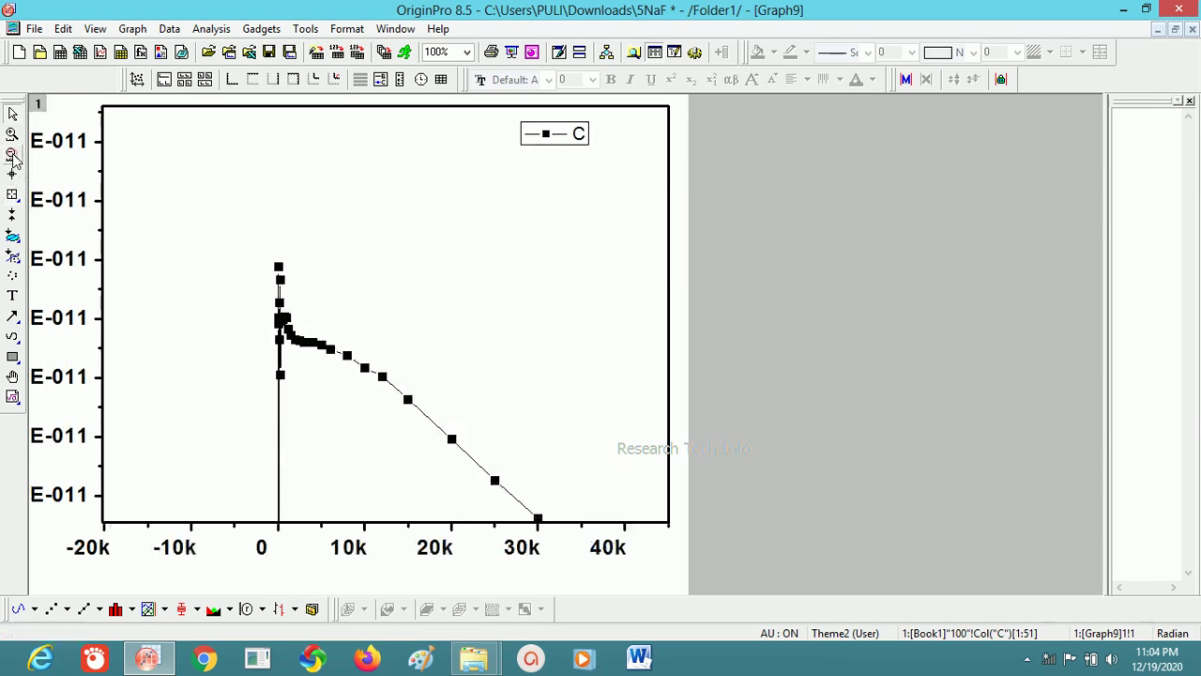
click(12, 155)
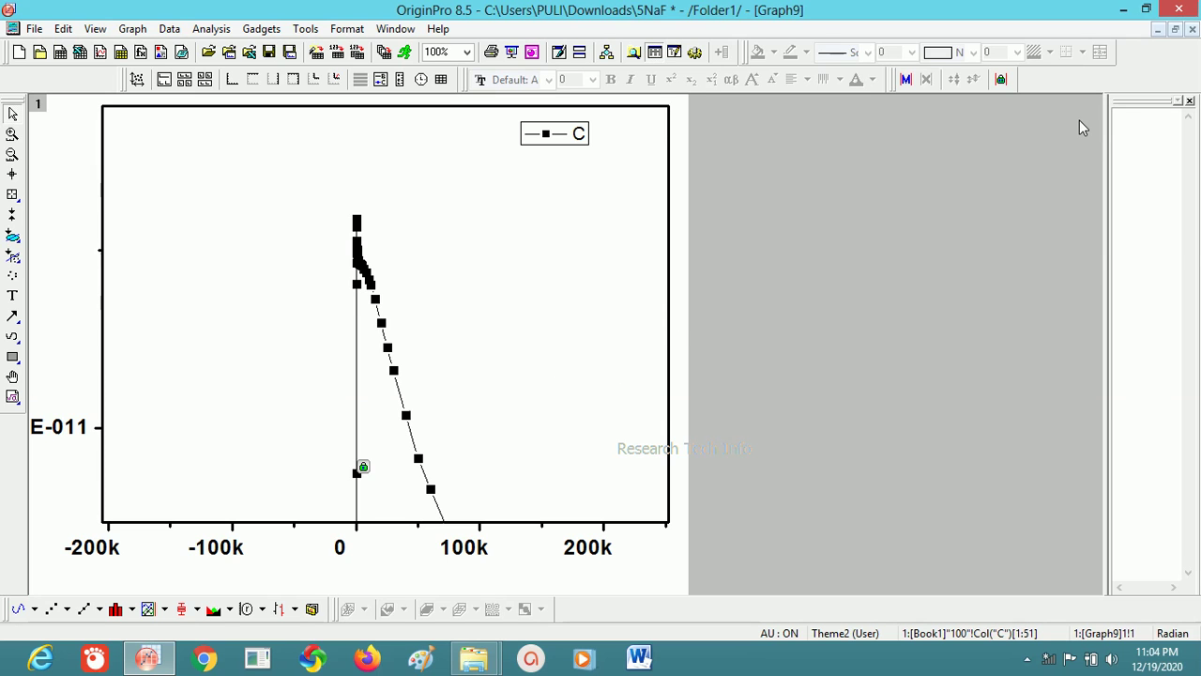
click(1192, 30)
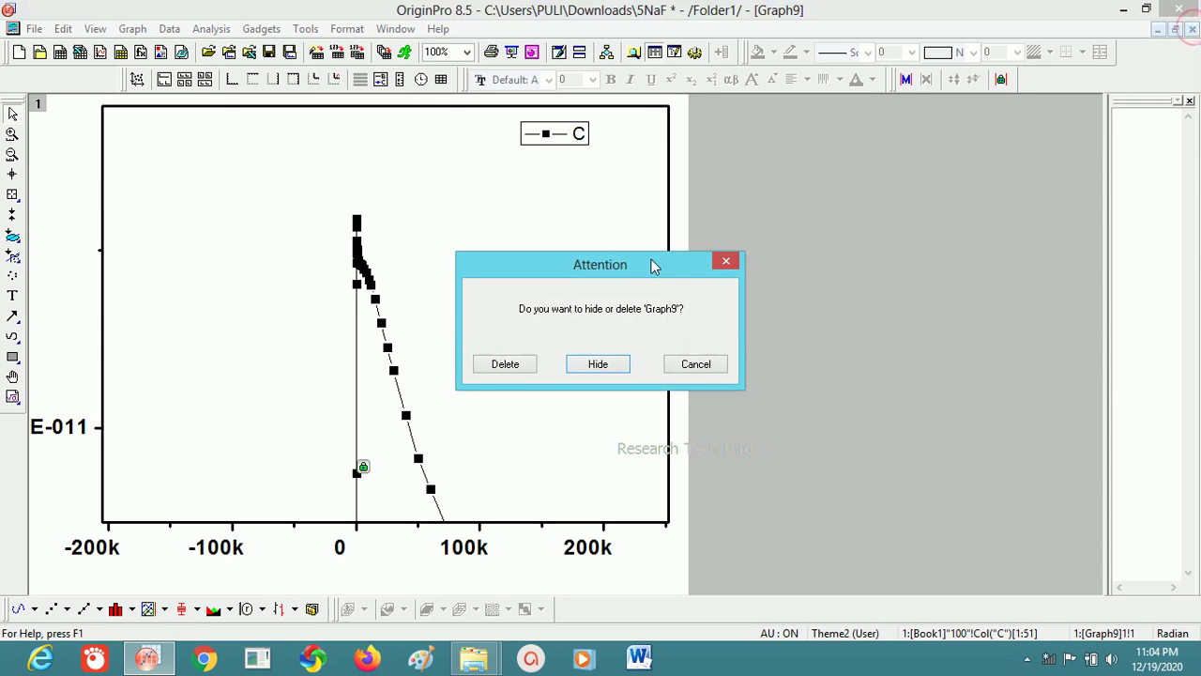
click(502, 365)
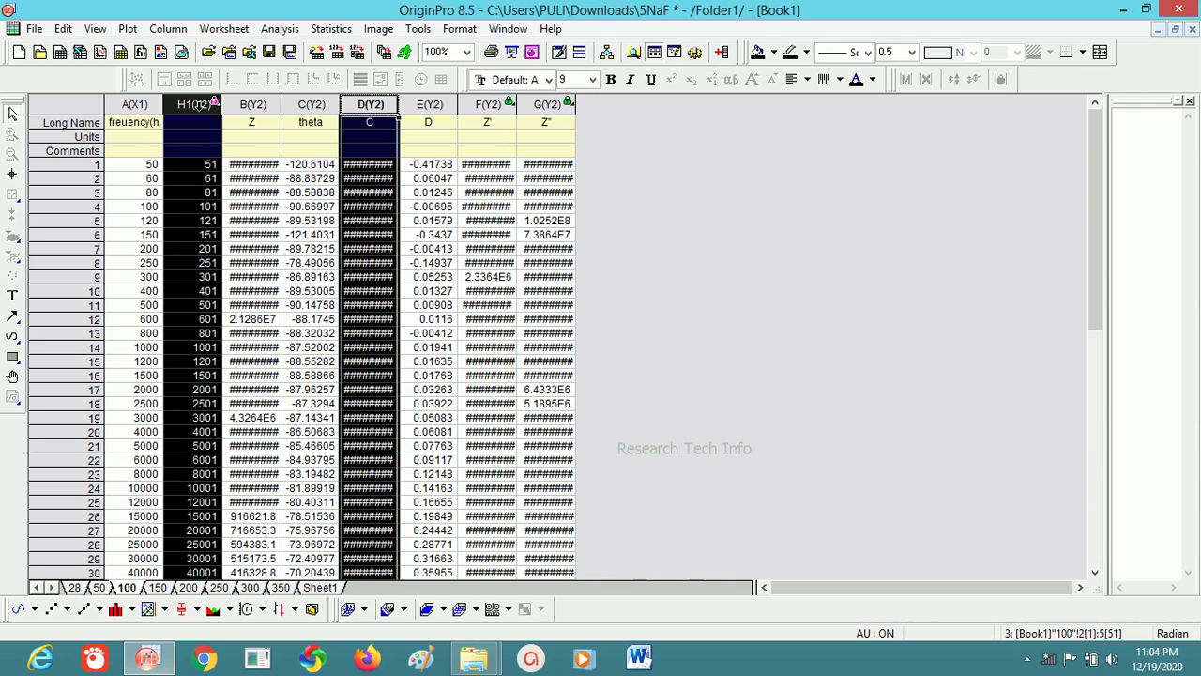
Plot column C against the frequency column A as a line and symbol graph and rescale the axes to fit all data.
click(195, 106)
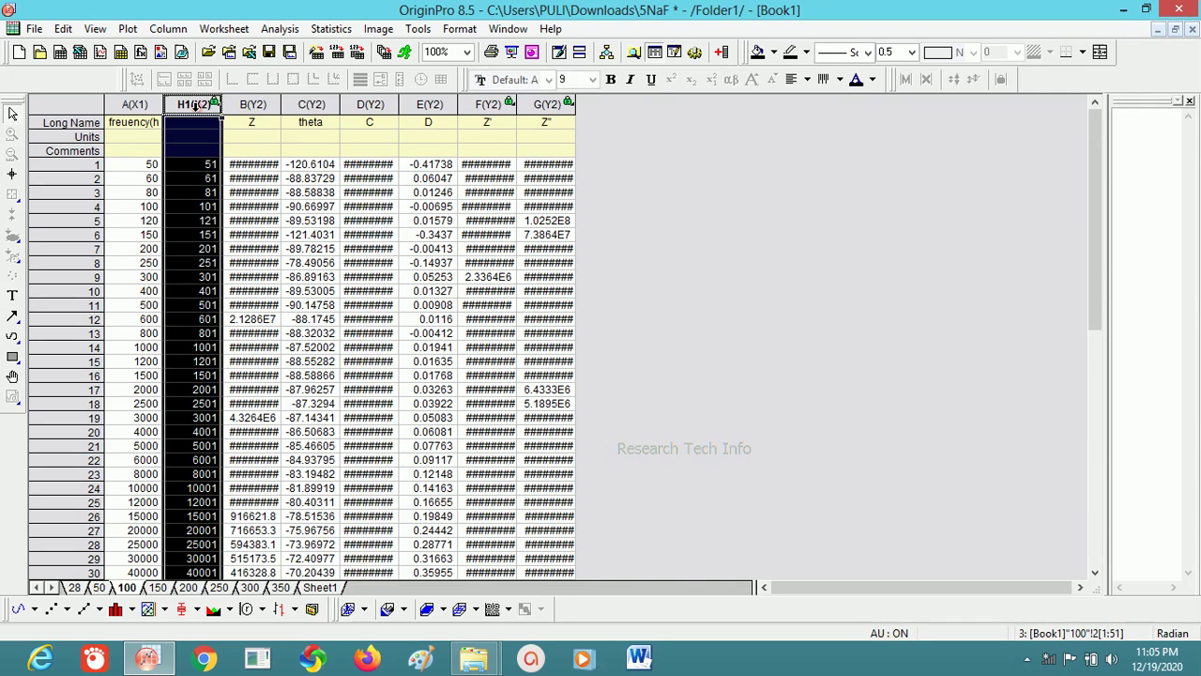
click(138, 106)
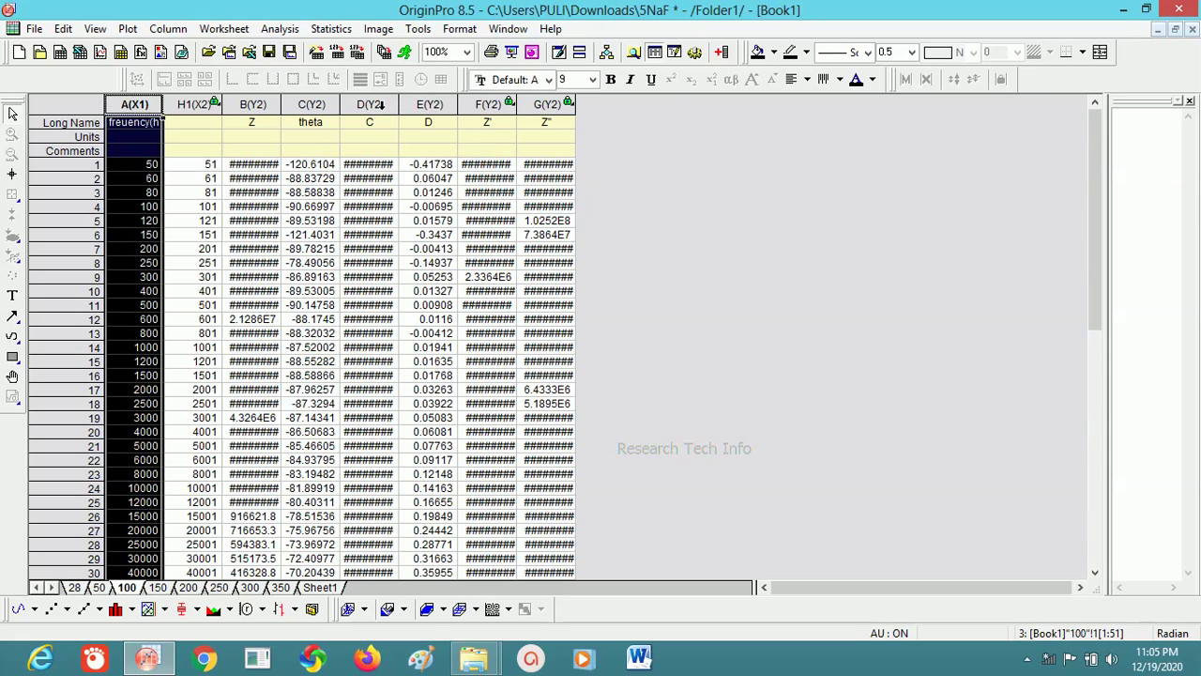
click(381, 105)
click(82, 609)
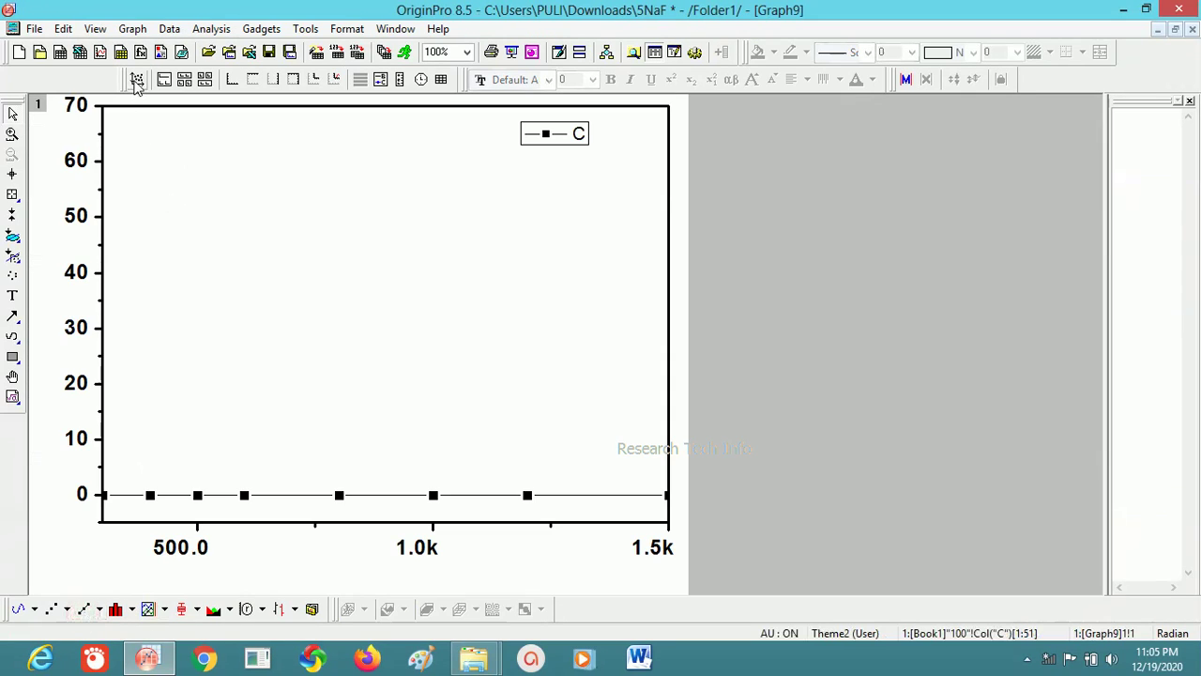
click(136, 81)
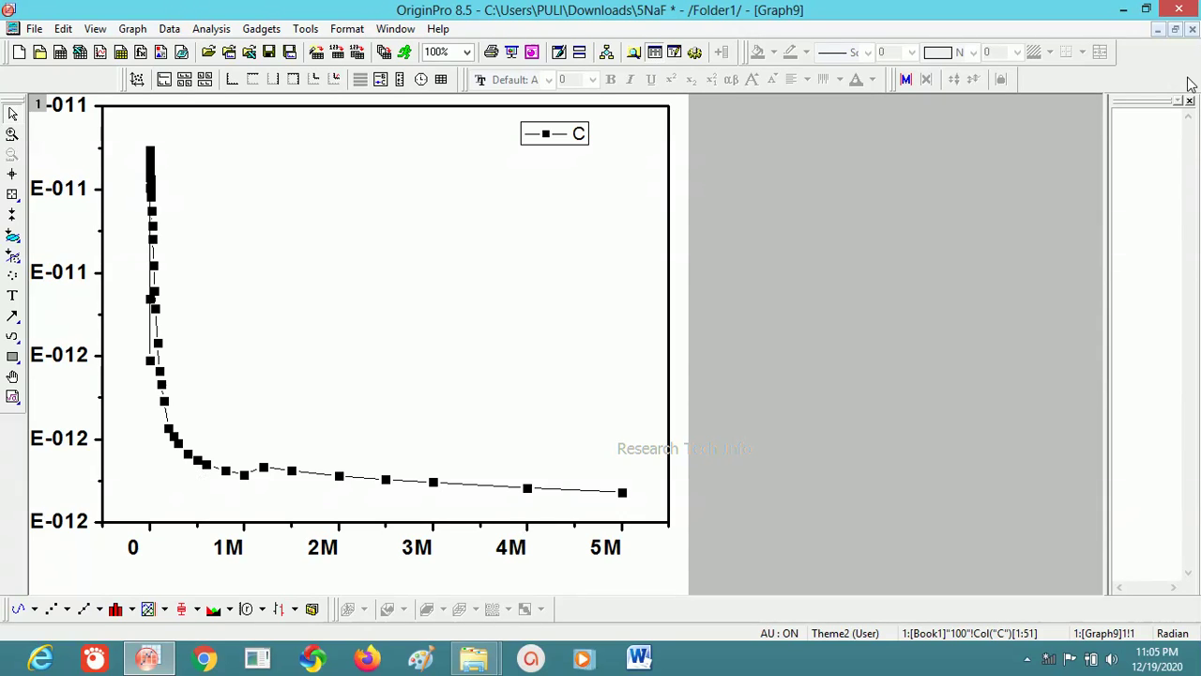
click(1192, 31)
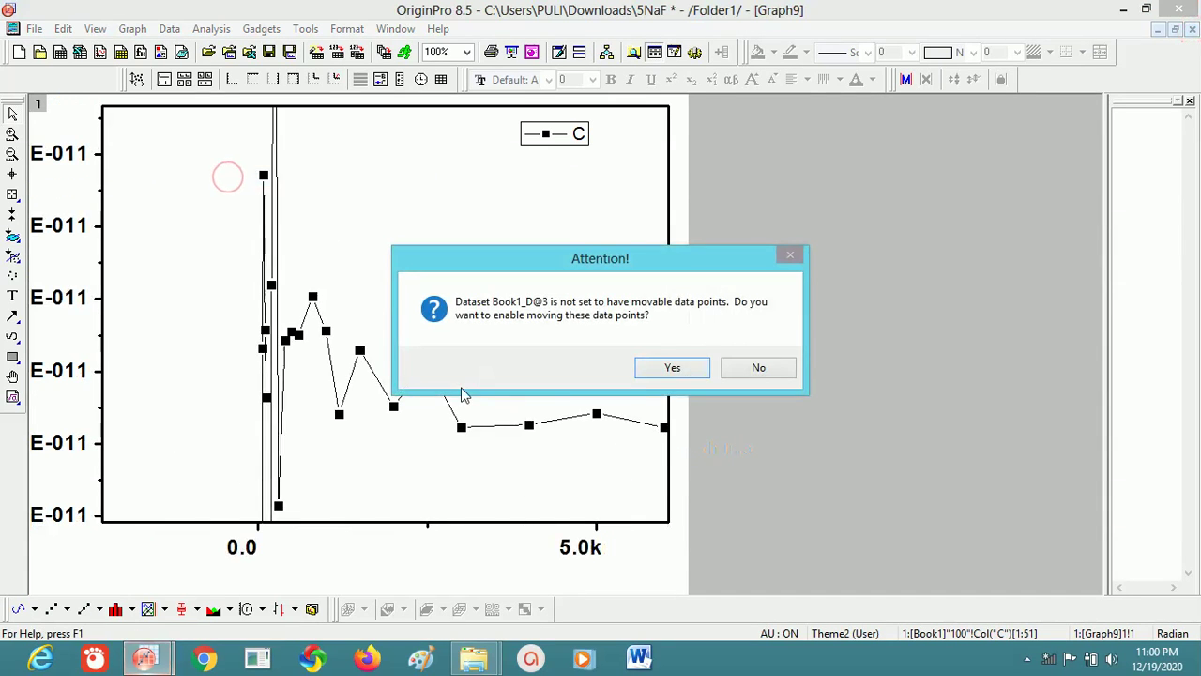
Try to lower the C data point at X = 1500 to about Y 1.2326E-11 with point moving enabled, and delete the graph.
click(672, 368)
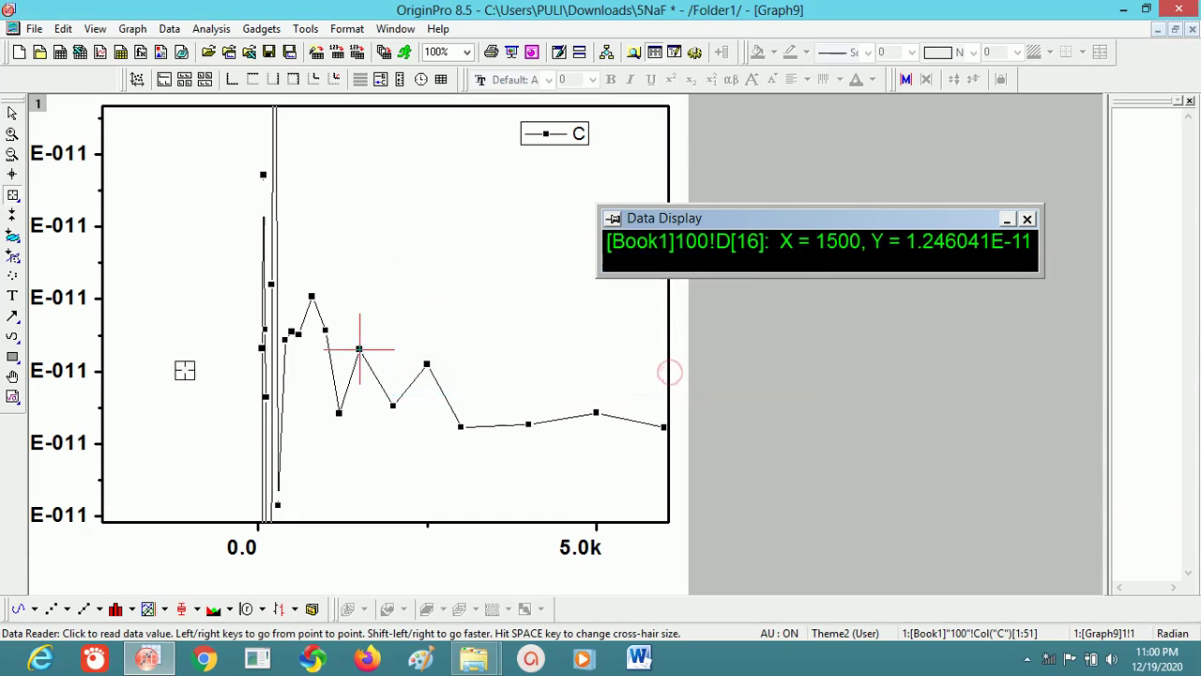
drag(359, 350, 364, 398)
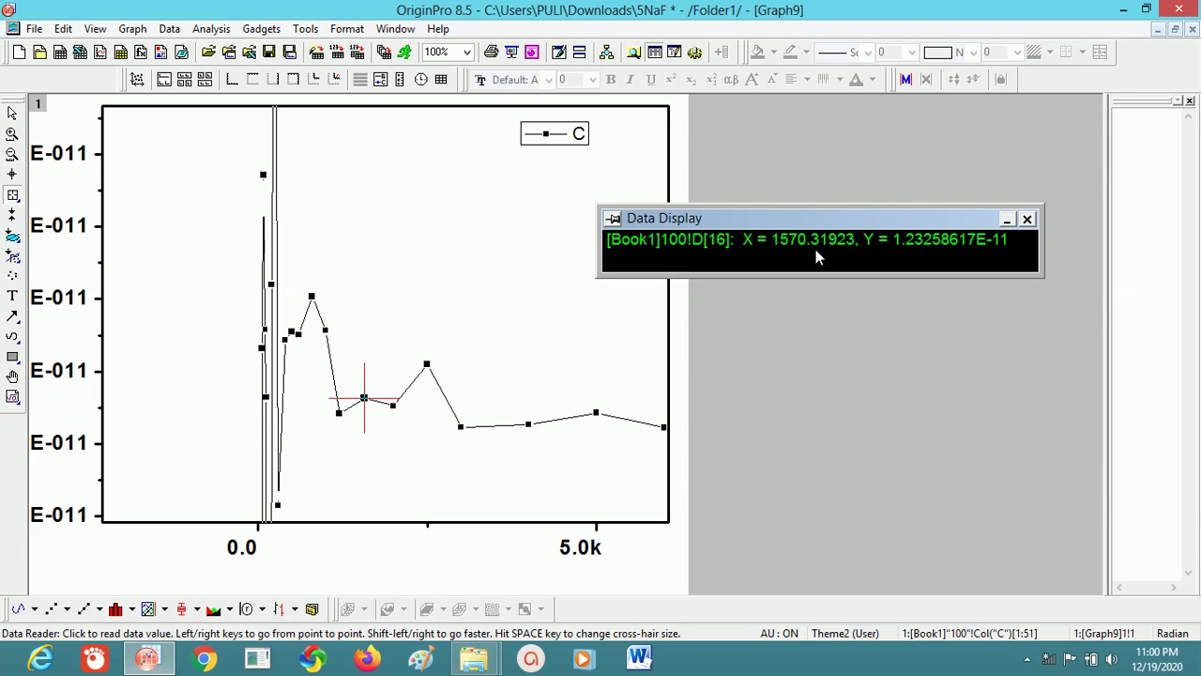
click(1027, 221)
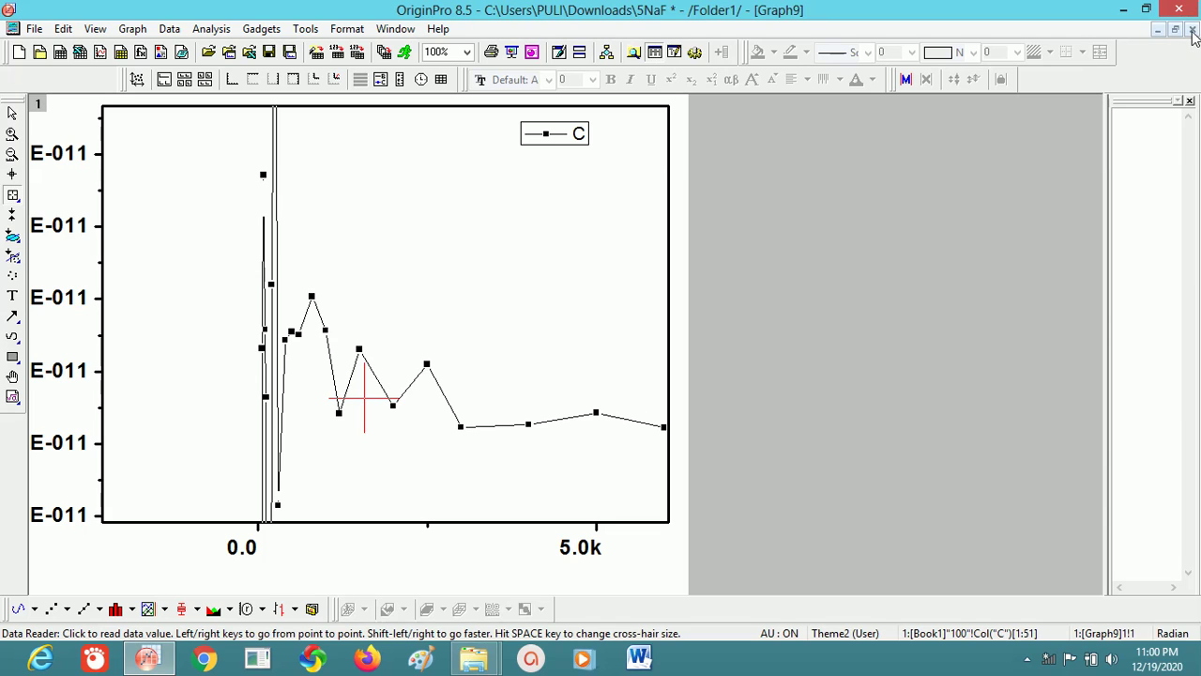
click(1194, 34)
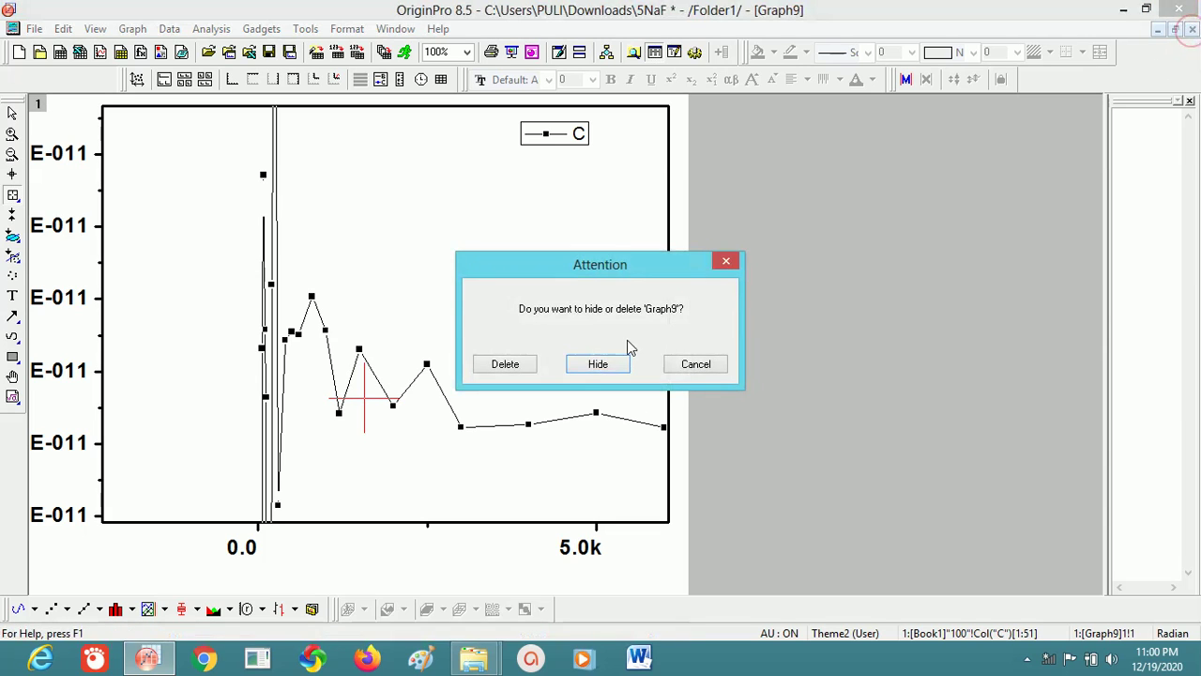
click(507, 366)
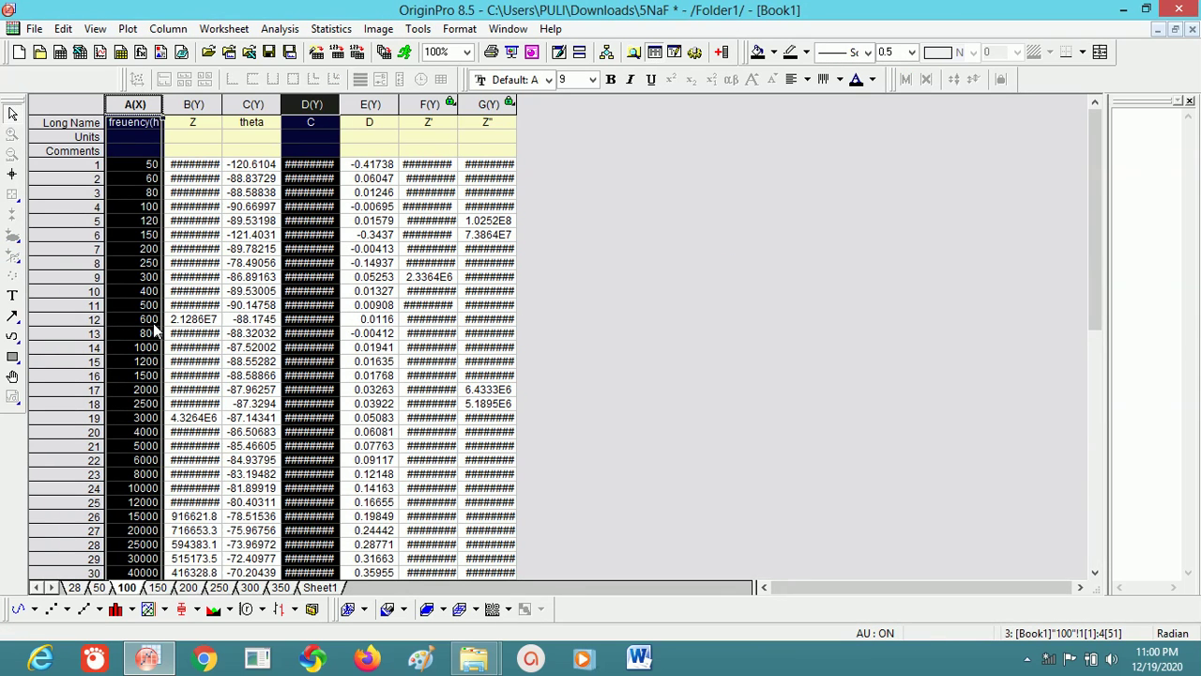
Insert an empty column between the frequency column A and the Z column B.
click(194, 106)
right_click(198, 107)
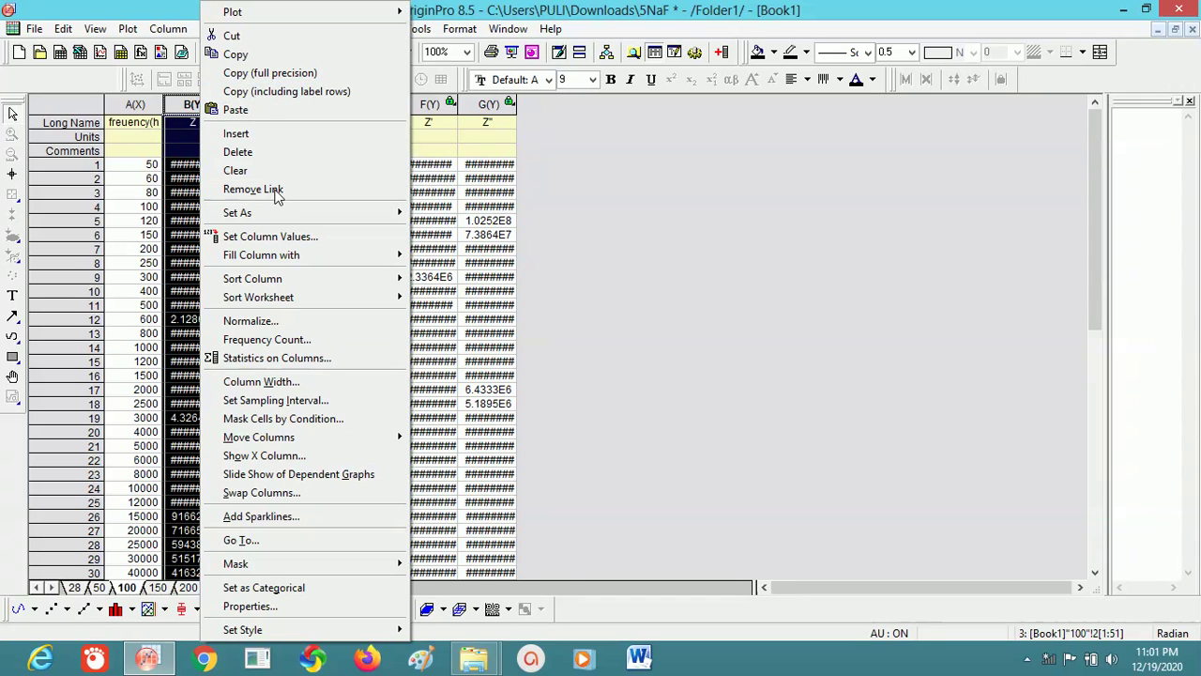
click(262, 137)
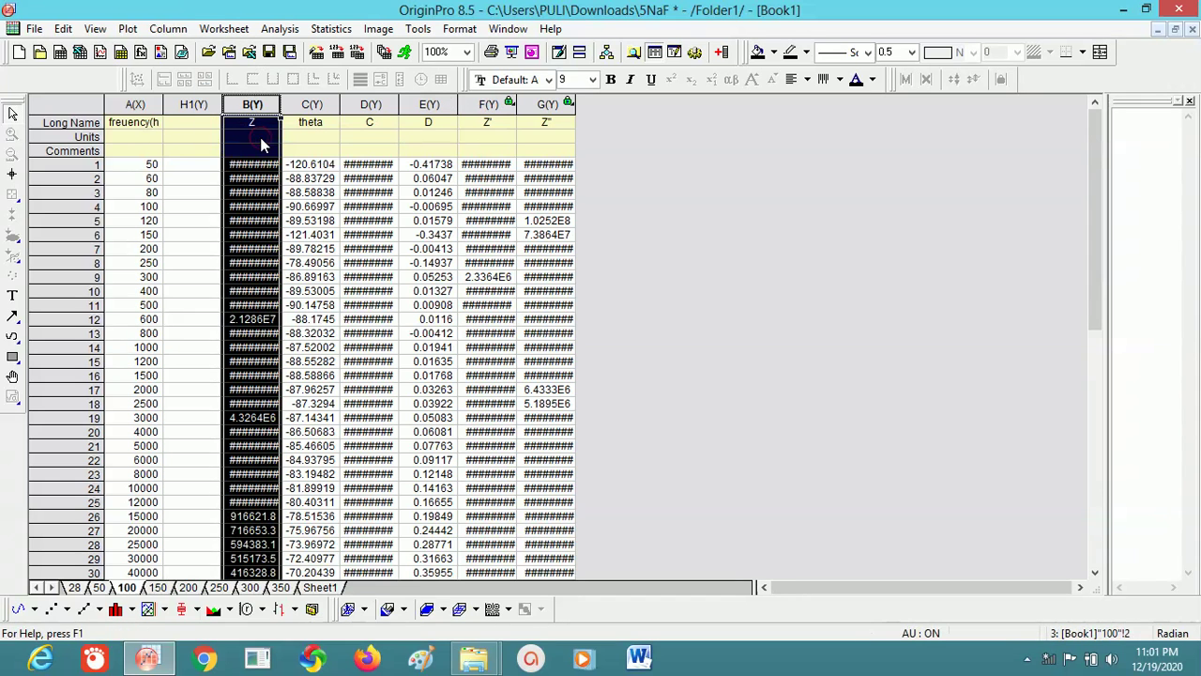
Start a column values formula for the empty column H1 with Col(A)+.
click(194, 105)
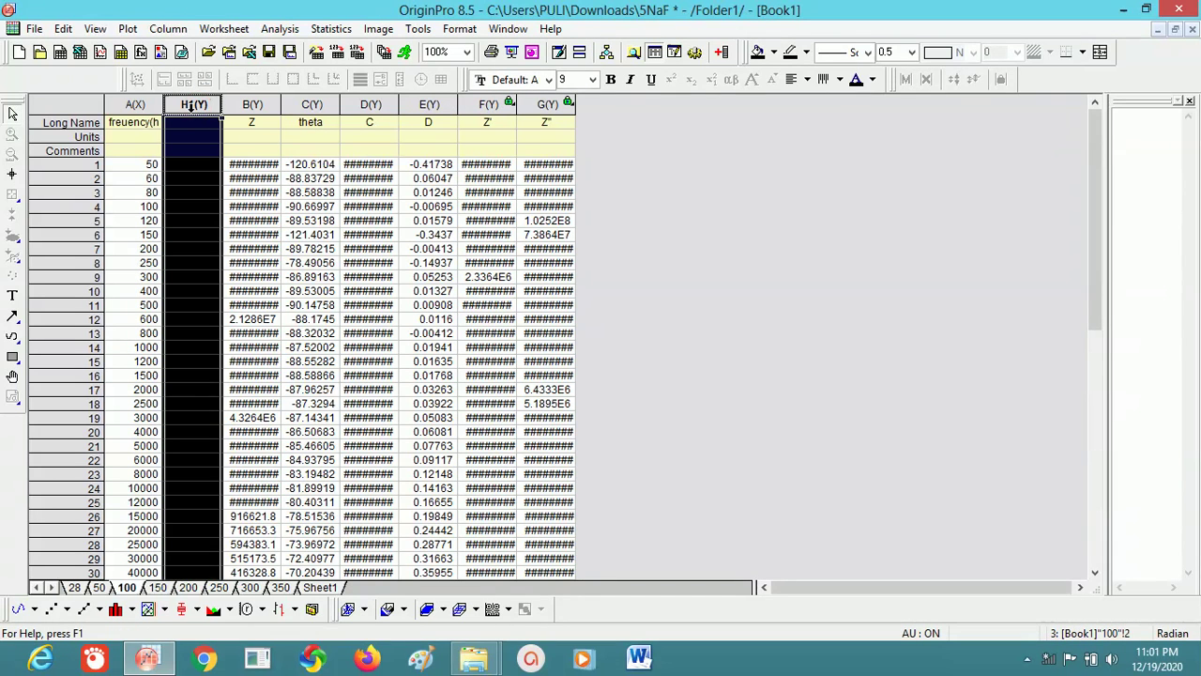
right_click(195, 105)
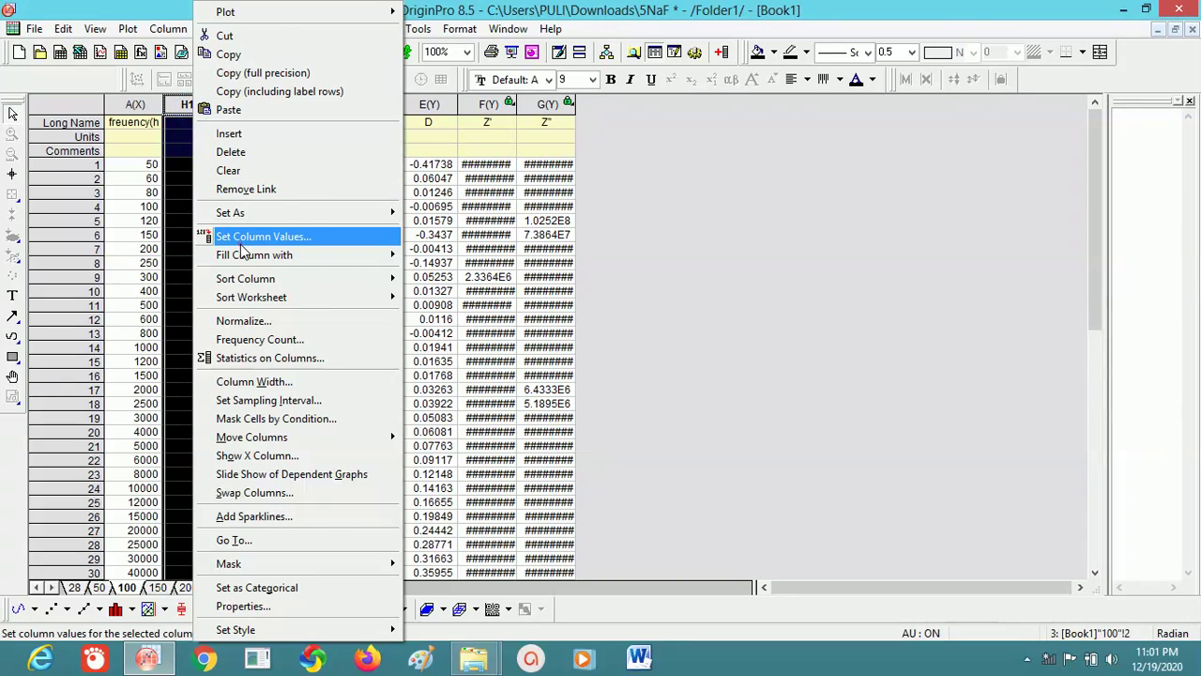
click(241, 242)
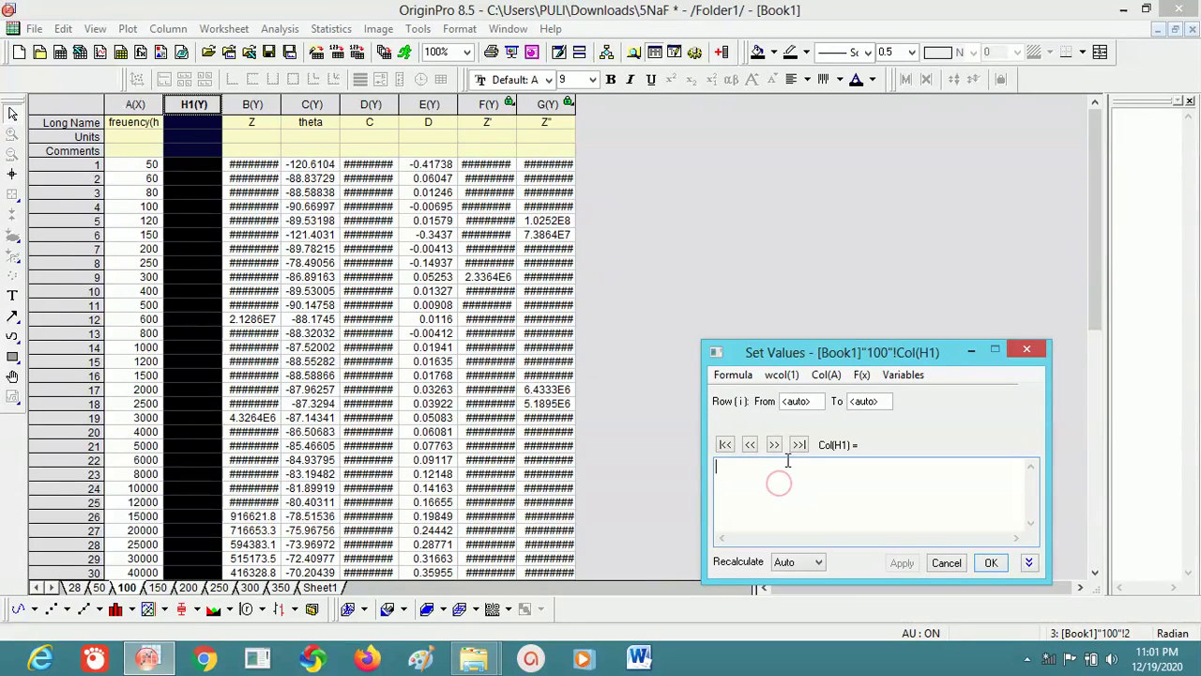
click(828, 377)
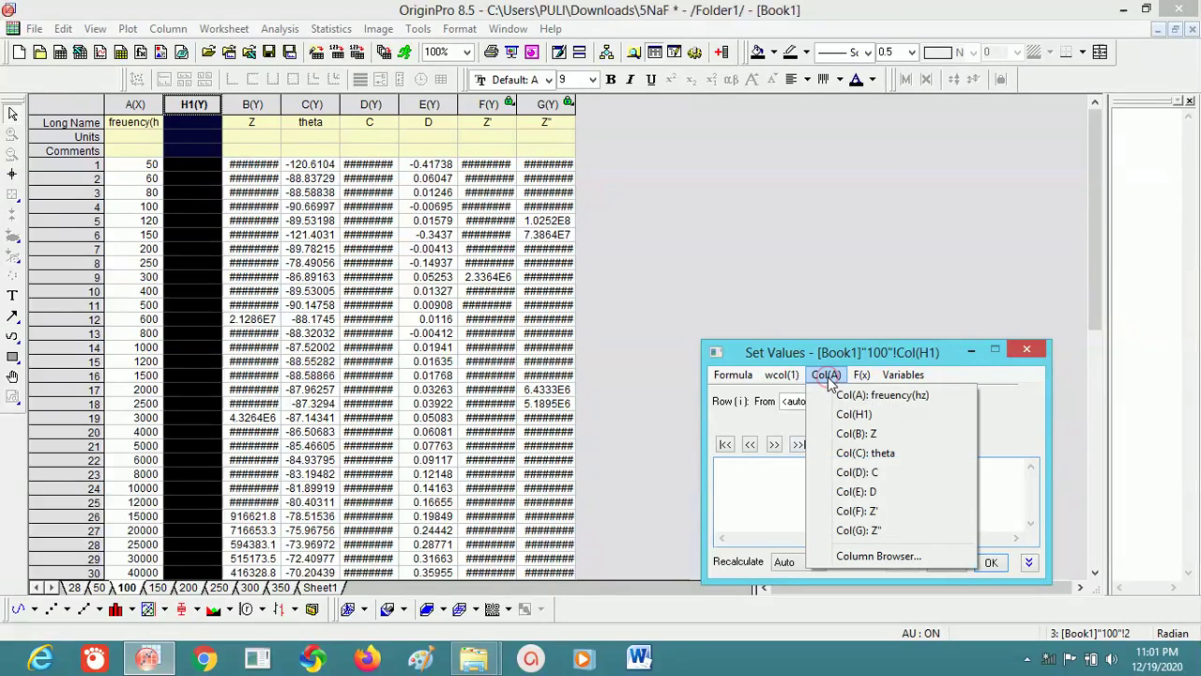
click(865, 400)
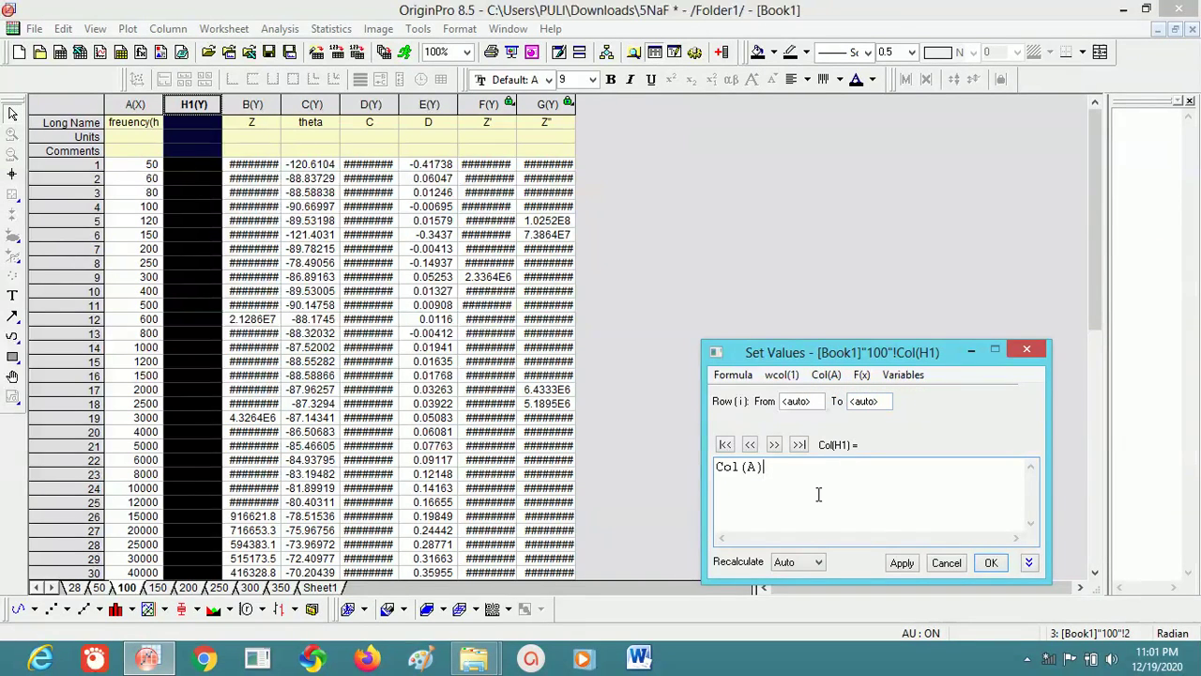
text(+)
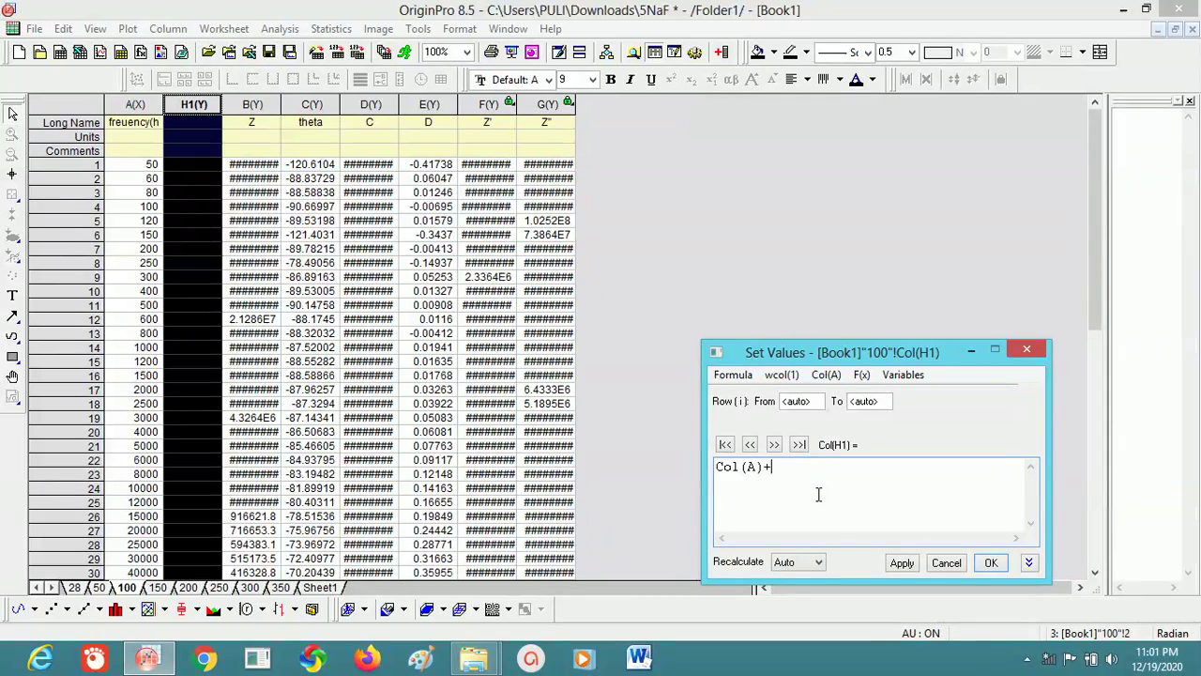